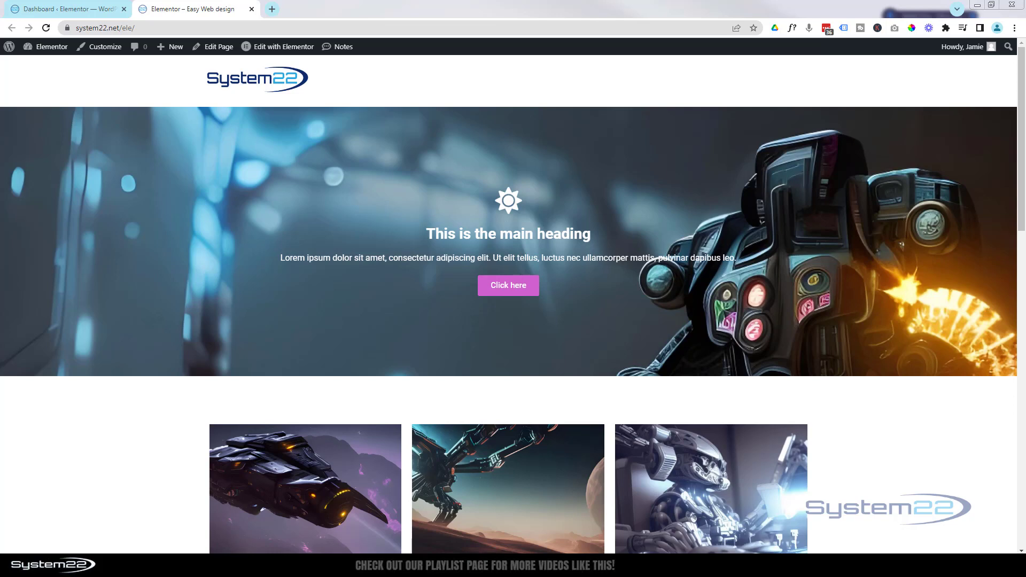
Step: Create a new WordPress page titled "Home"
left_click(706, 252)
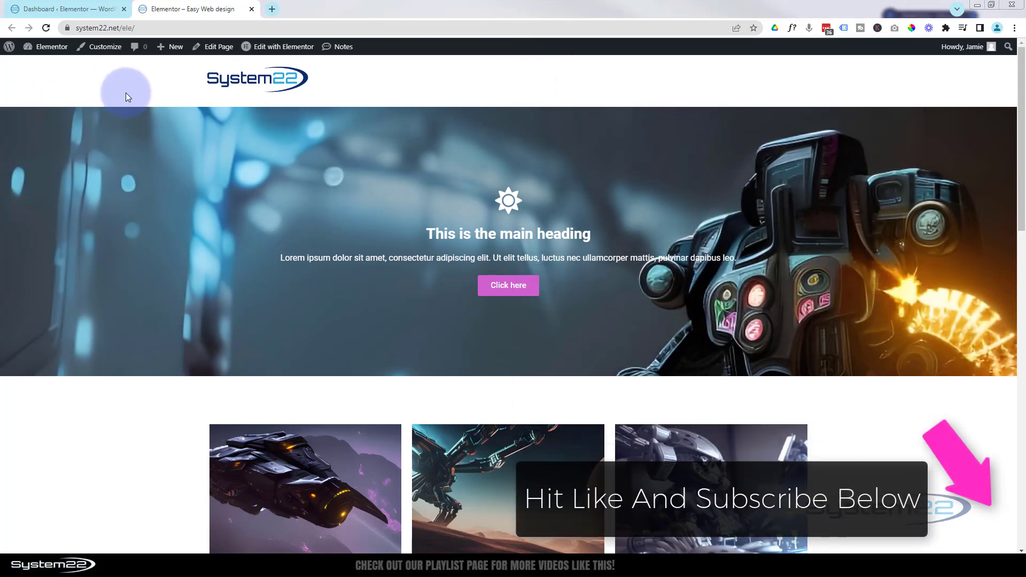
mouse_move(175, 51)
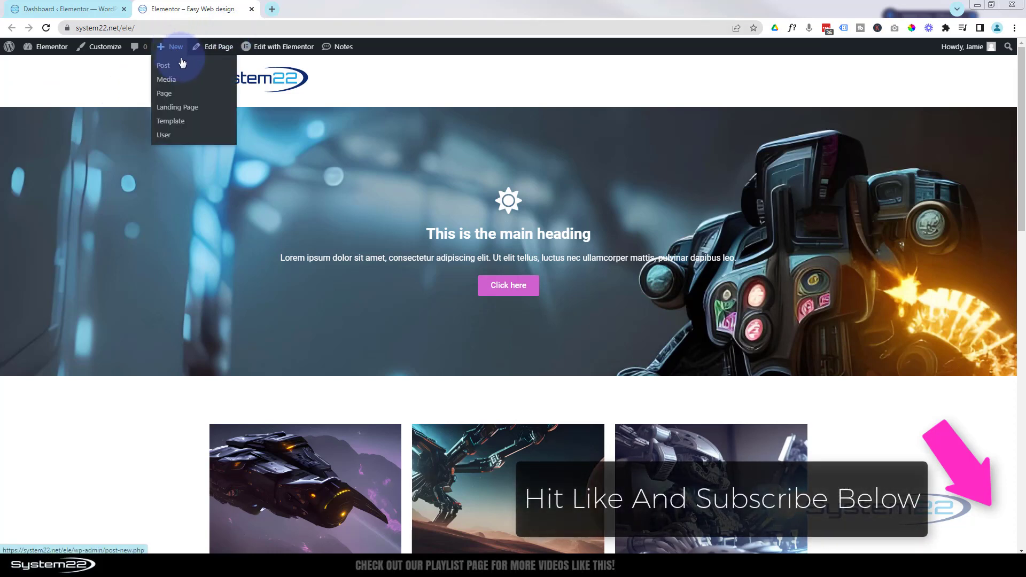
left_click(167, 95)
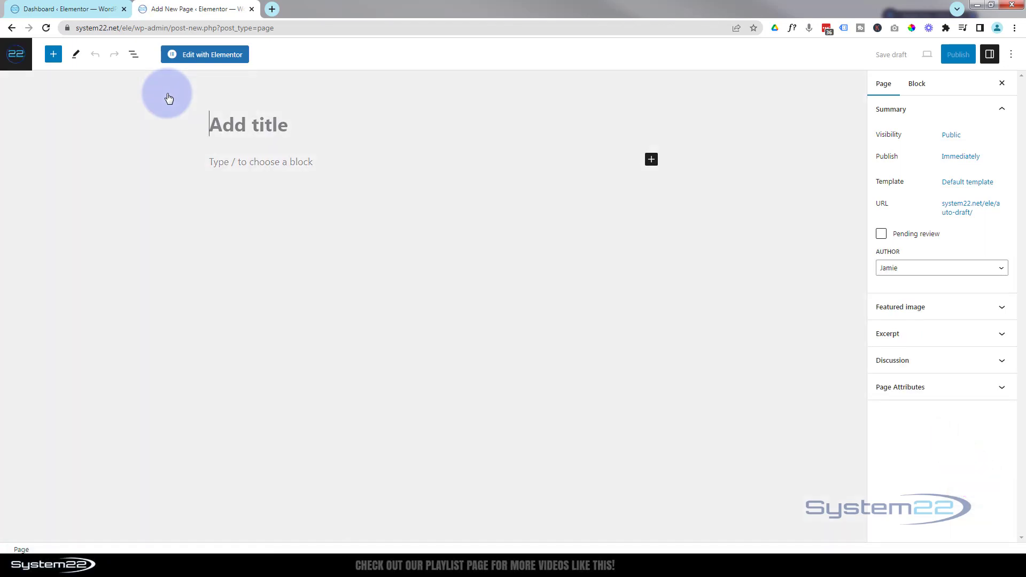
type("Home")
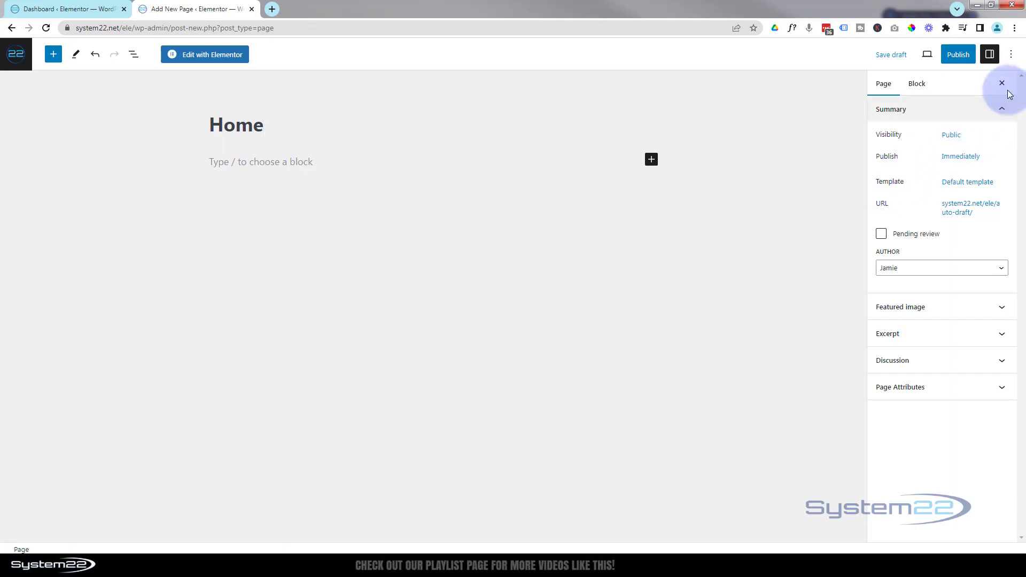
Step: Assign the Elementor Full Width template to the Home page and save it as a draft
left_click(1002, 109)
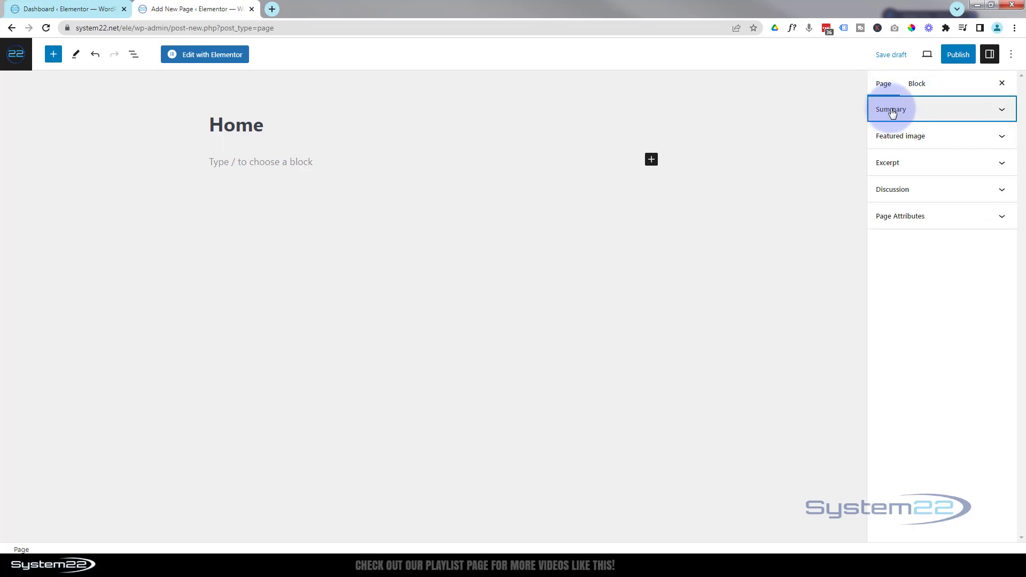
left_click(1001, 109)
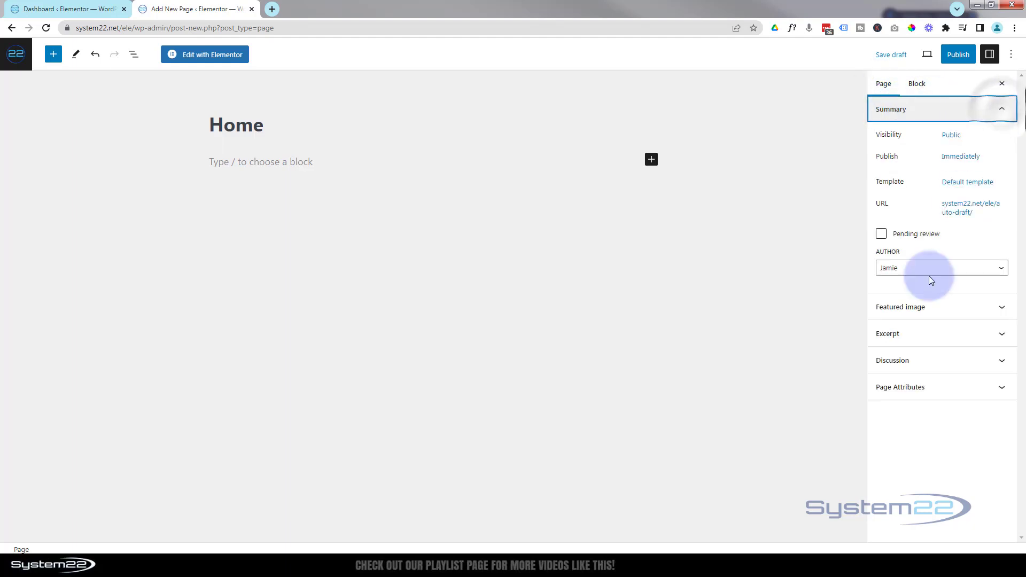
left_click(954, 184)
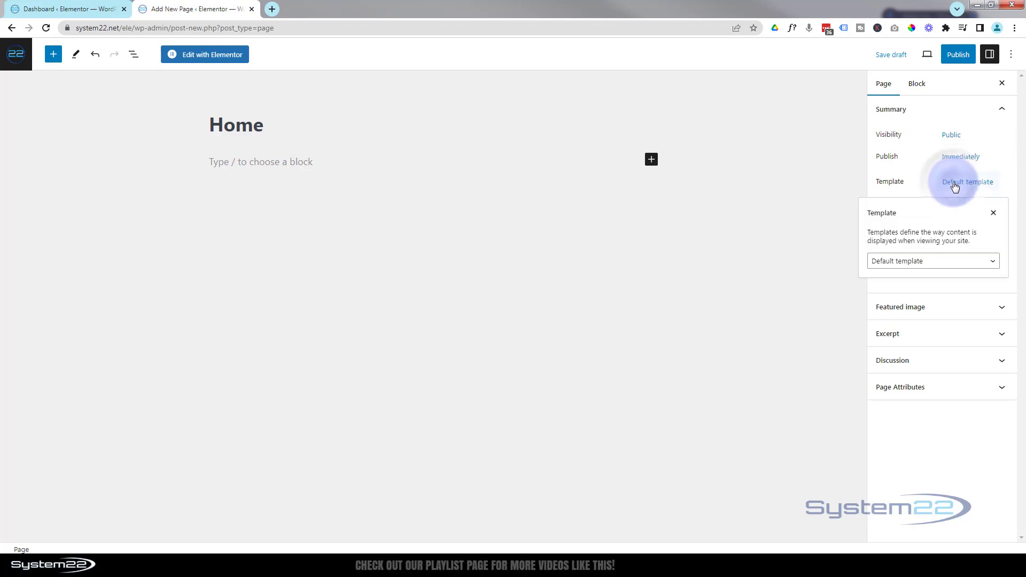
left_click(932, 261)
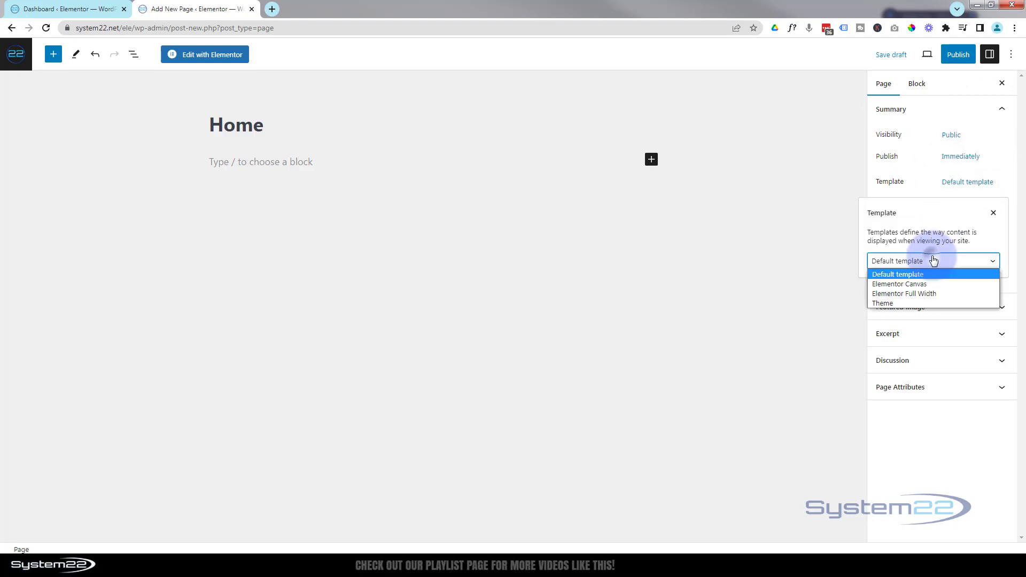
left_click(913, 293)
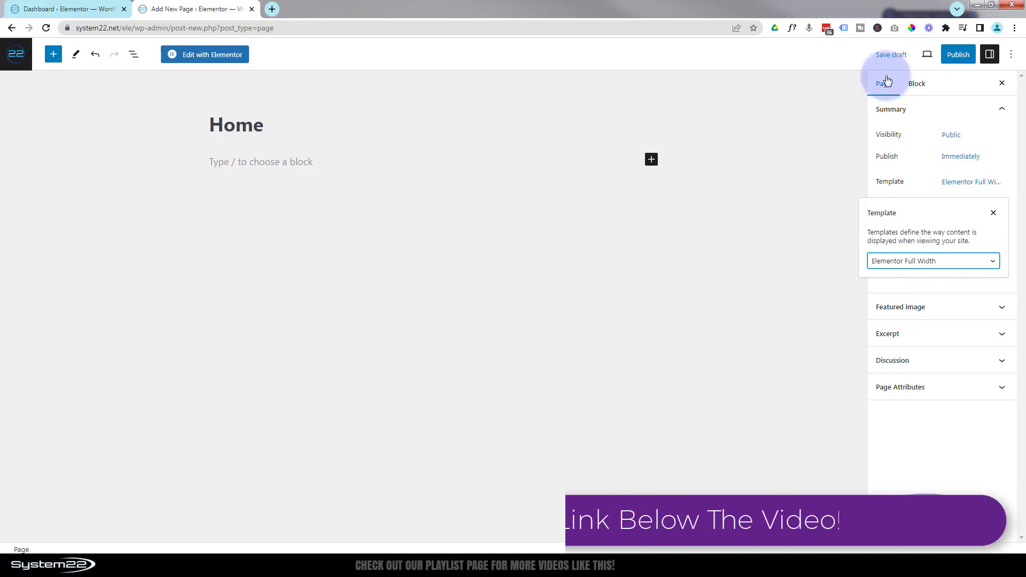
left_click(886, 57)
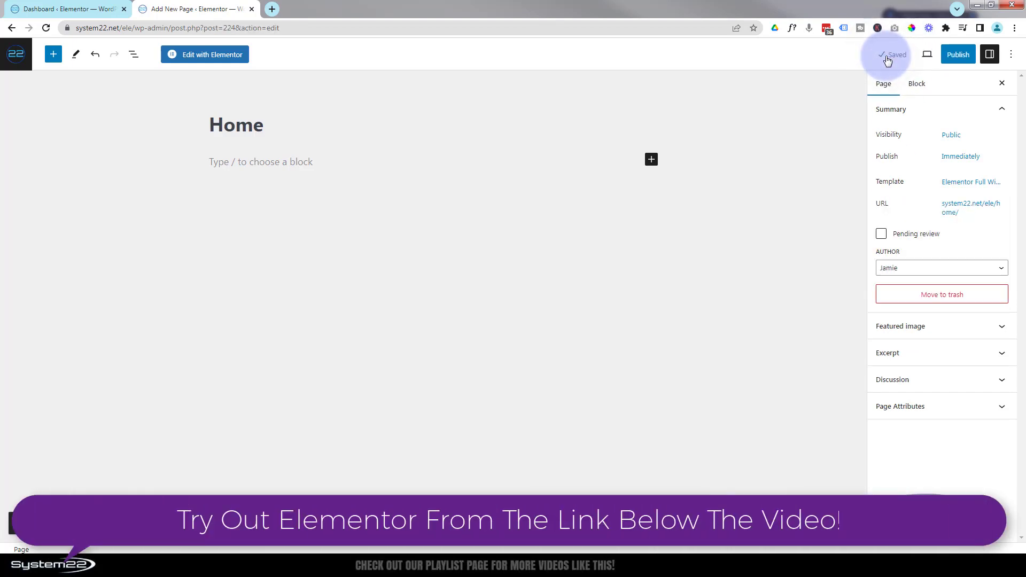
Step: Open the Home page in the Elementor editor and insert the "Digital Agency – Home Page" page template from the library
left_click(204, 58)
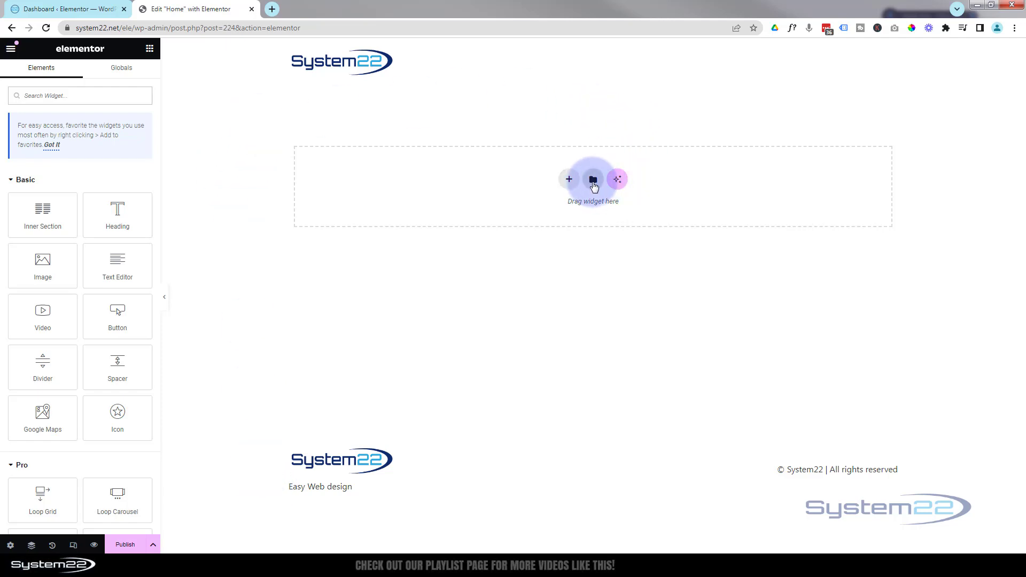
left_click(593, 180)
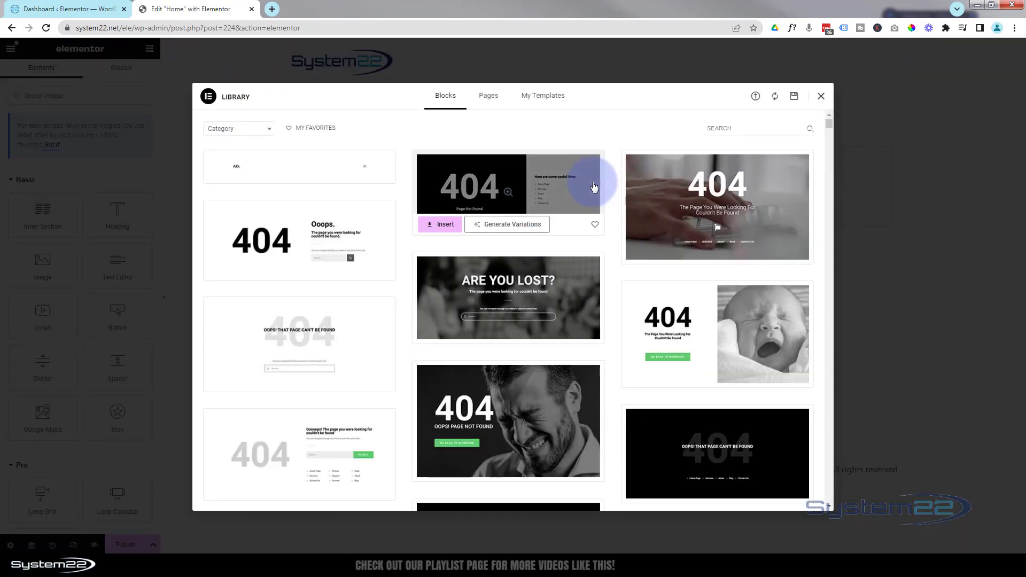
left_click(487, 101)
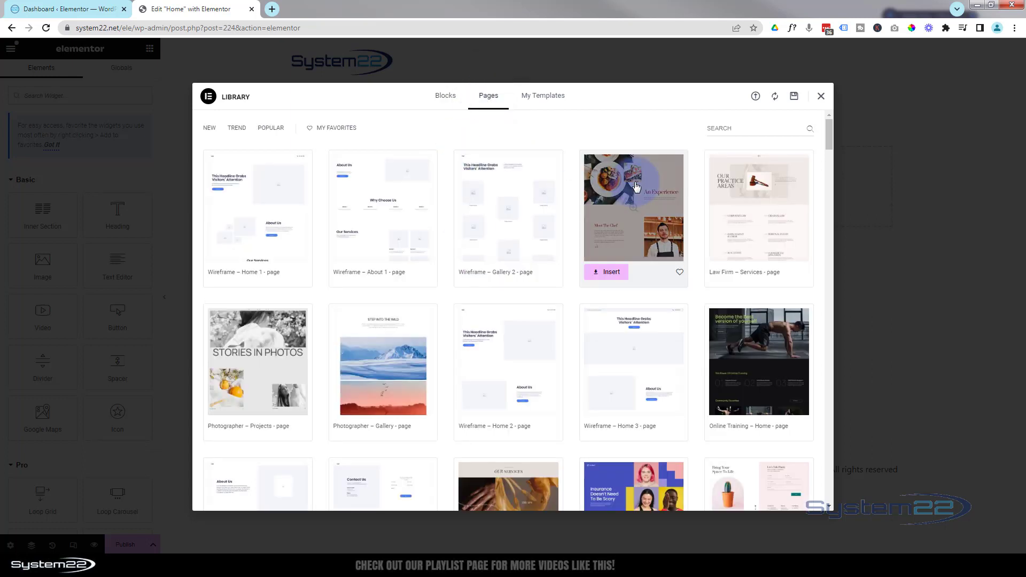
left_click(722, 126)
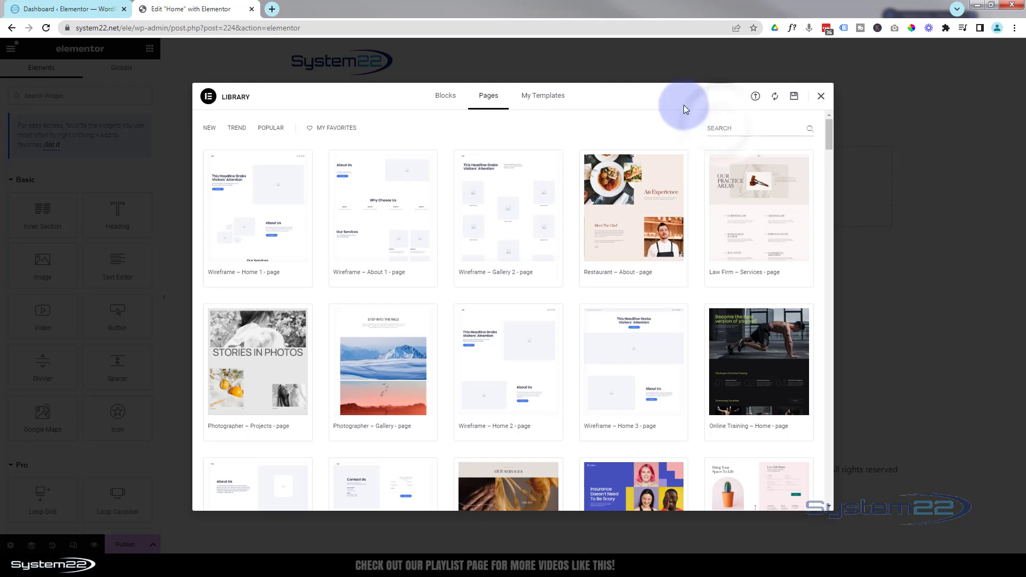
type("it")
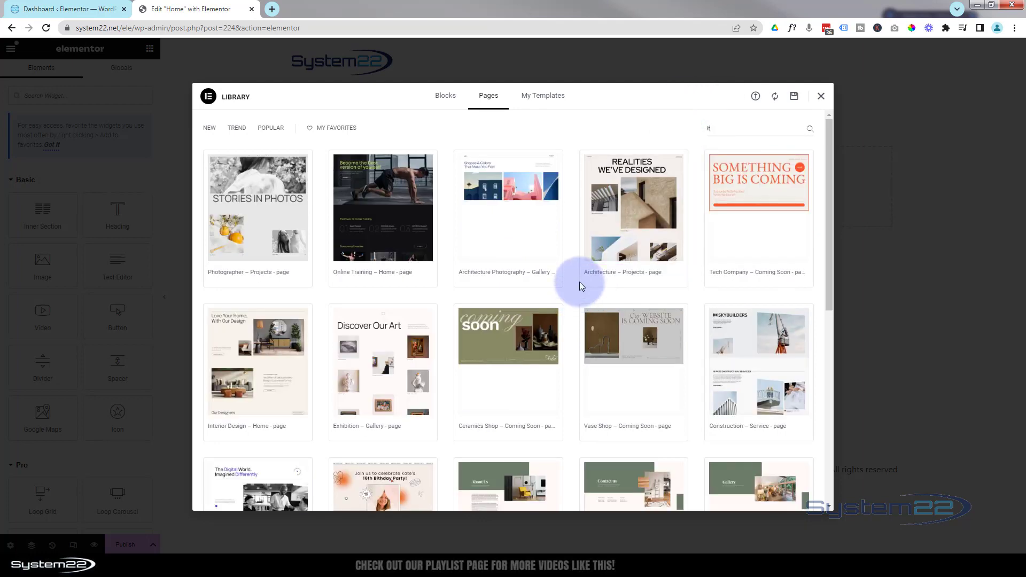
scroll(579, 281, "down", 7)
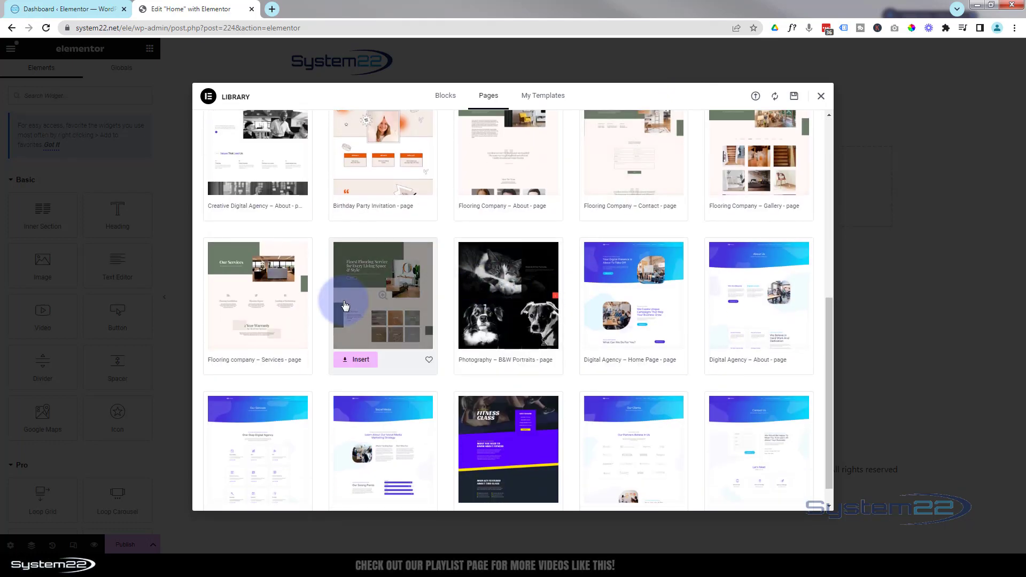
scroll(343, 302, "down", 1)
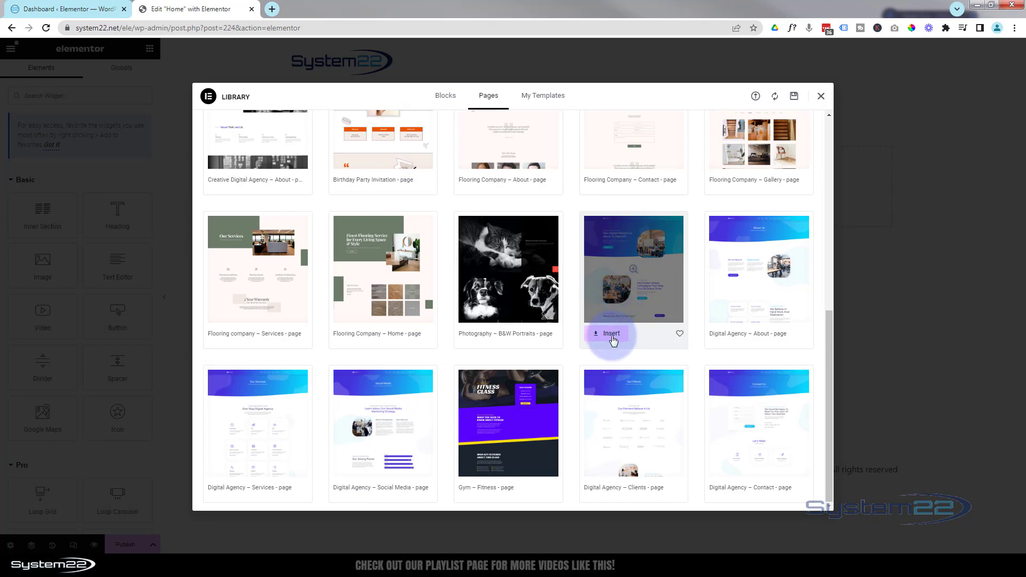
left_click(611, 334)
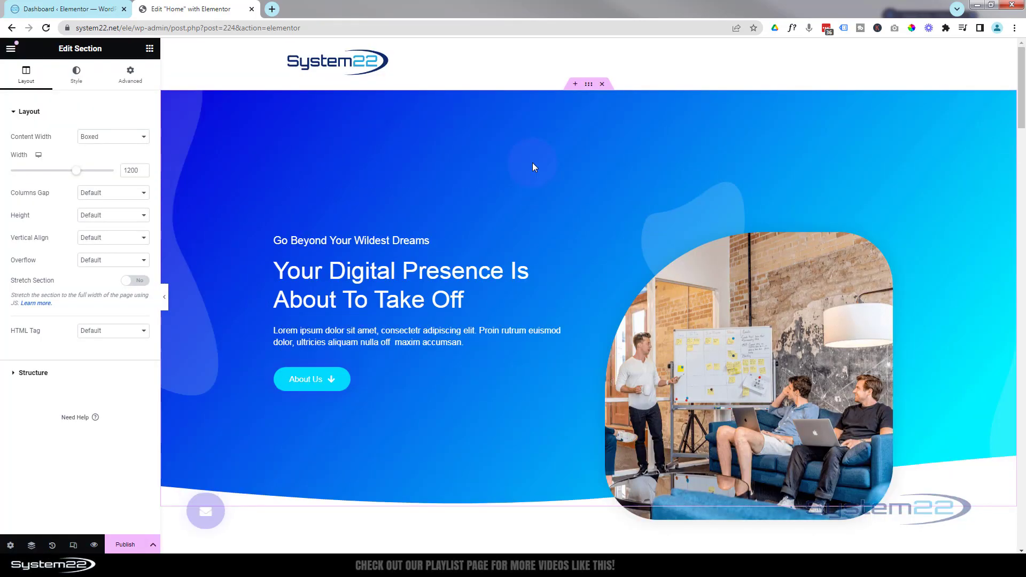
Step: Look over the inserted template's sections and the prepared replacement copy in Notepad
scroll(534, 162, "down", 3)
scroll(536, 166, "down", 10)
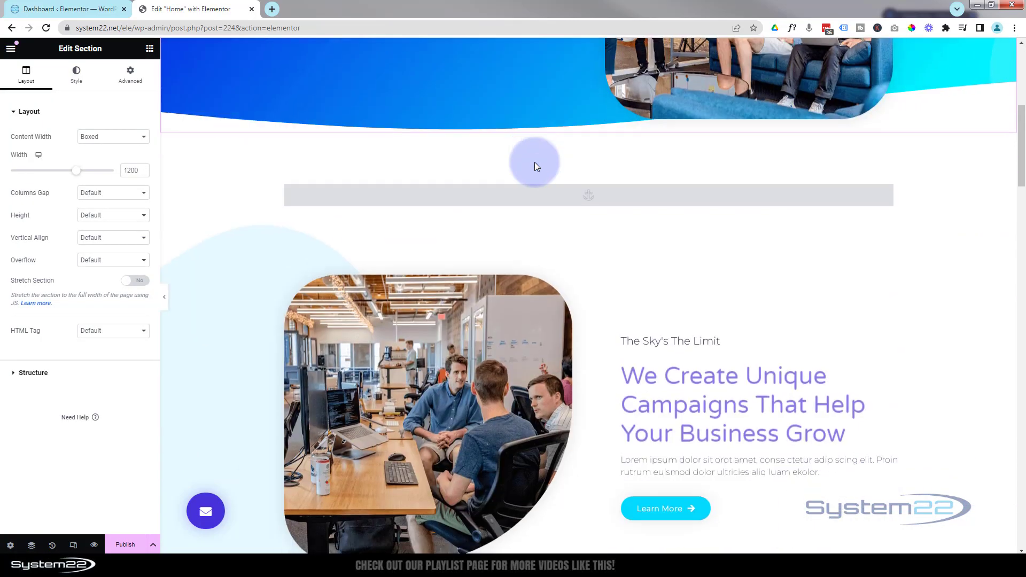
scroll(535, 162, "down", 12)
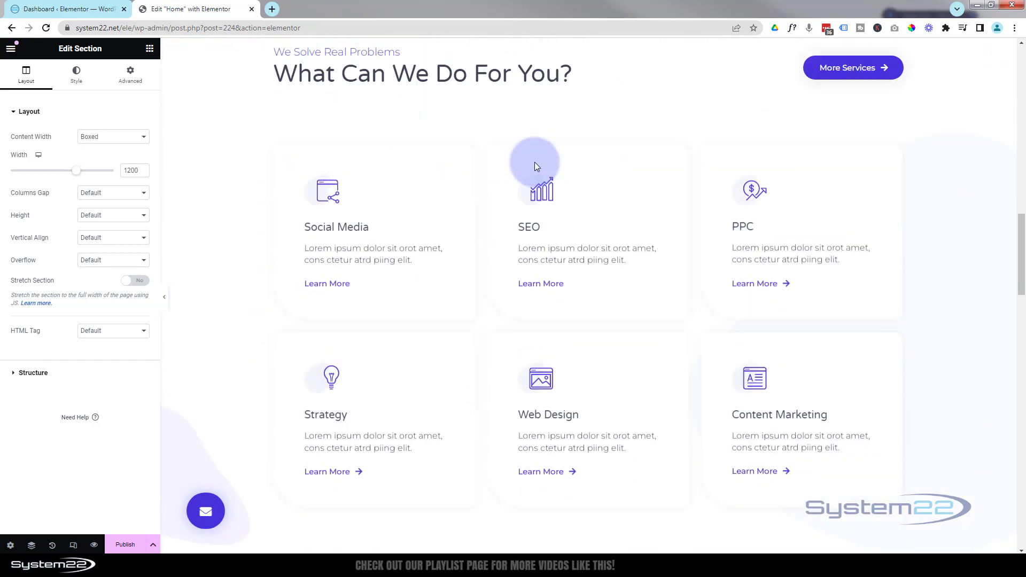
scroll(535, 162, "up", 15)
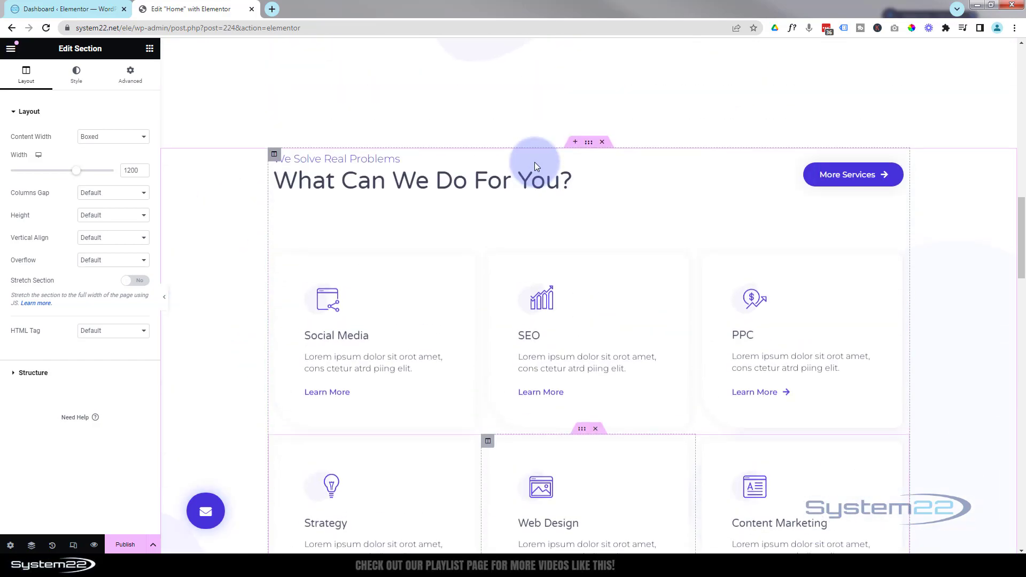
scroll(536, 167, "up", 8)
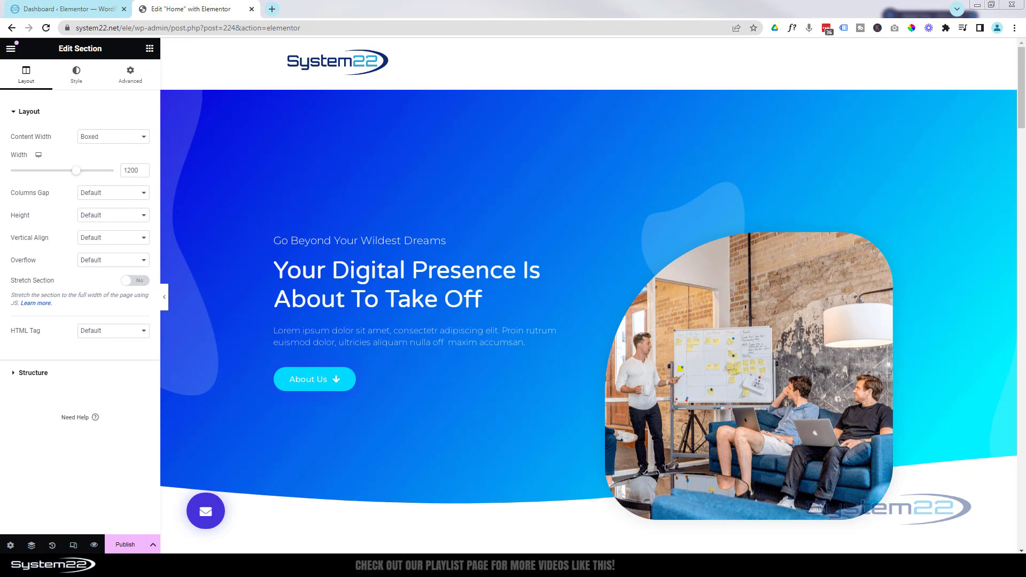
left_click_drag(0, 75, 405, 74)
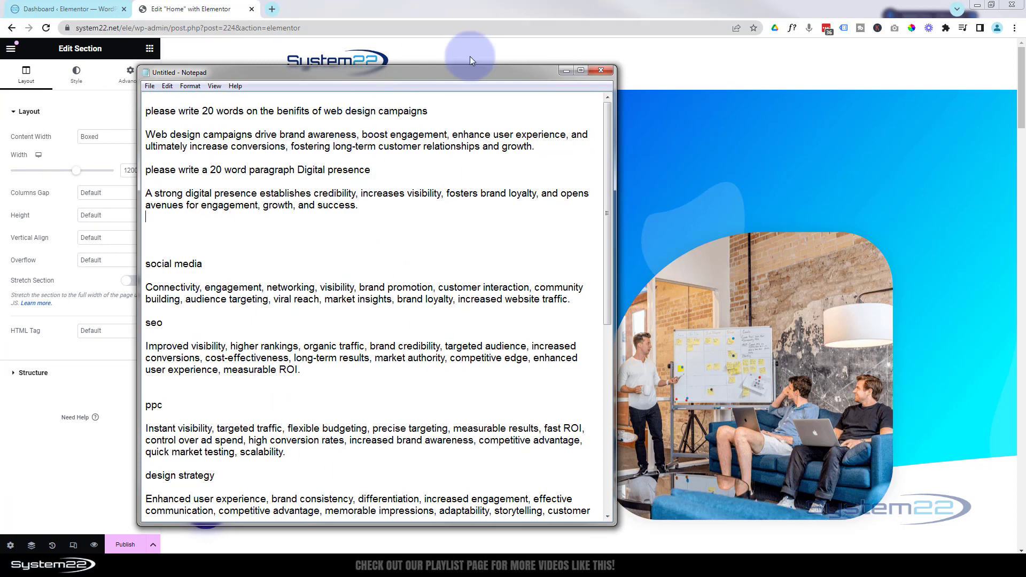
left_click_drag(457, 78, 0, 145)
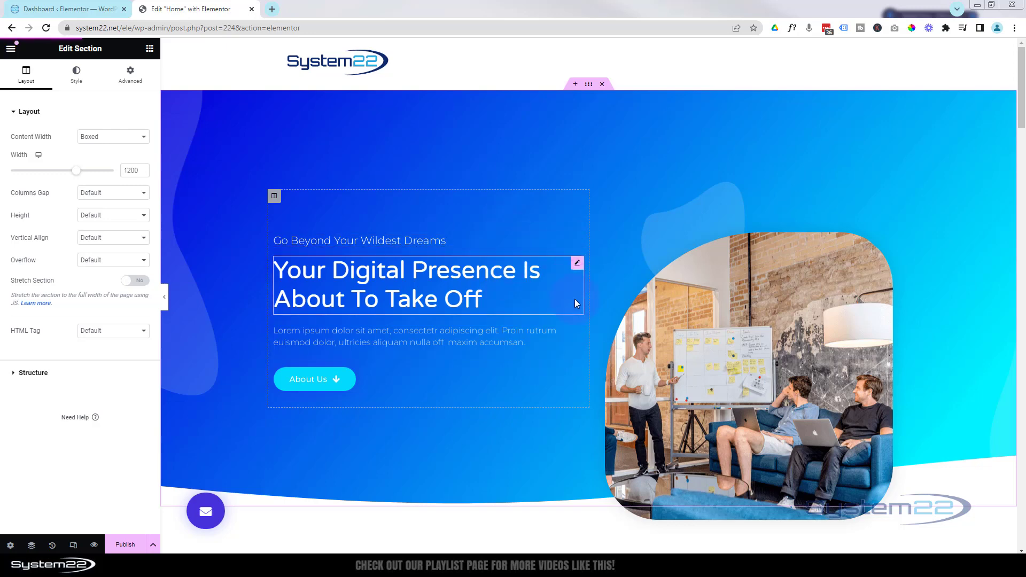
Step: Replace the hero paragraph with "A strong digital presence establishes credibility, increases visibility, fosters brand loyalty, and opens avenues for engagement, growth, and success."
left_click(576, 332)
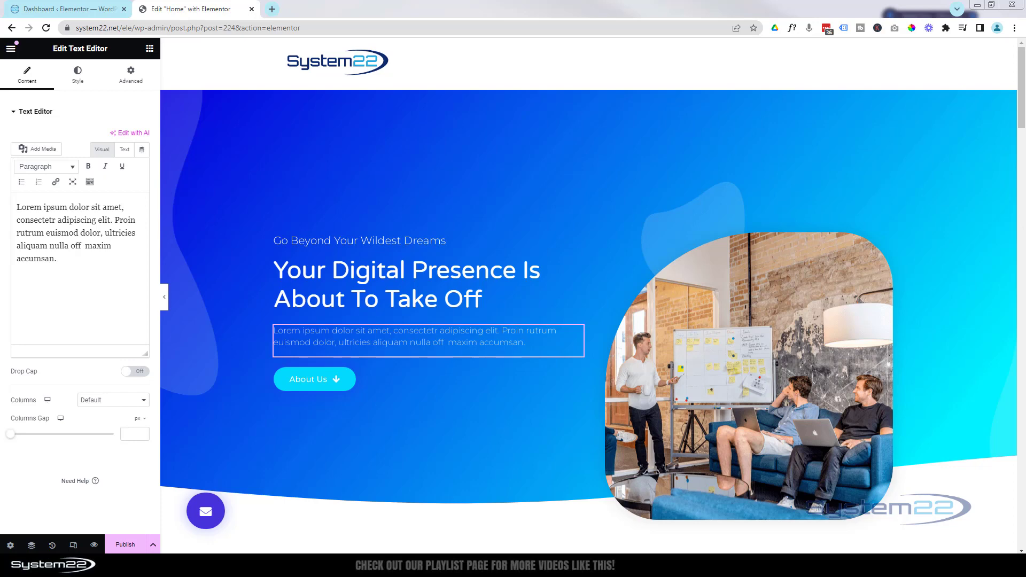
left_click_drag(57, 260, 4, 207)
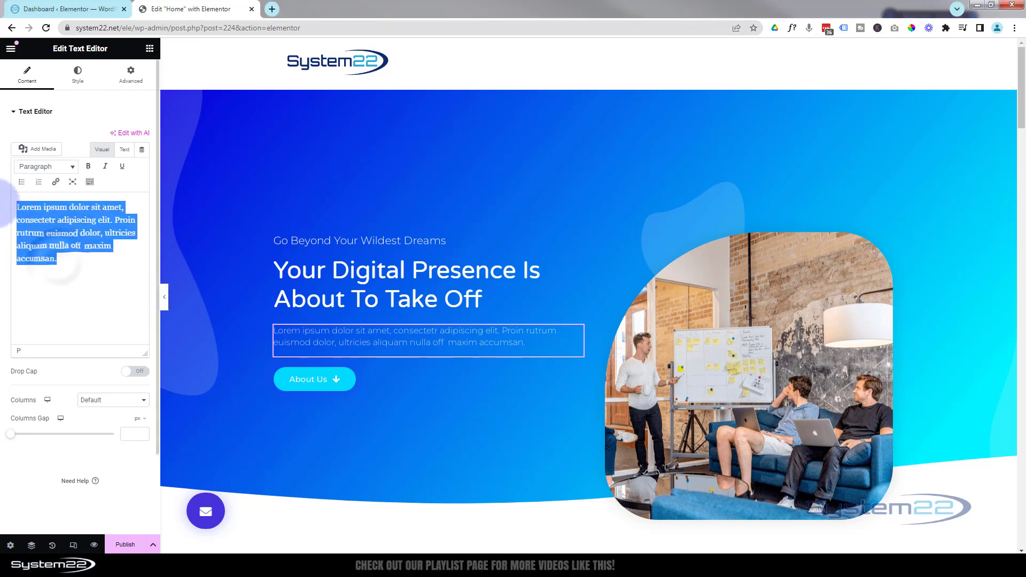
type("A strong digital presence establishes credibility, increases visibility, fosters brand loyalty, and opens avenues for engagement, growth, and success.")
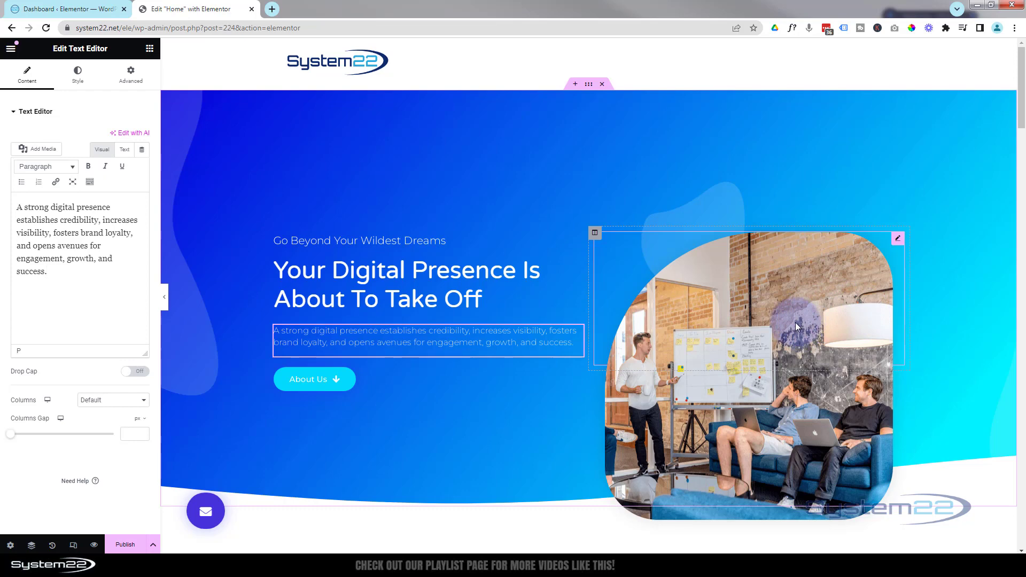
Step: Upload team-10.jpg to the media library and use it as the hero section's image
left_click(898, 241)
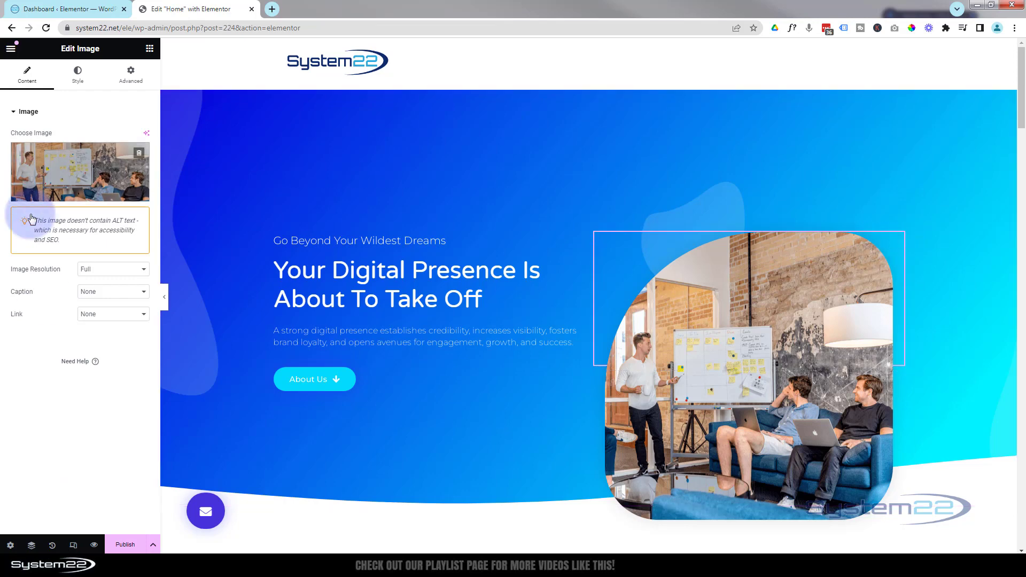
left_click(81, 185)
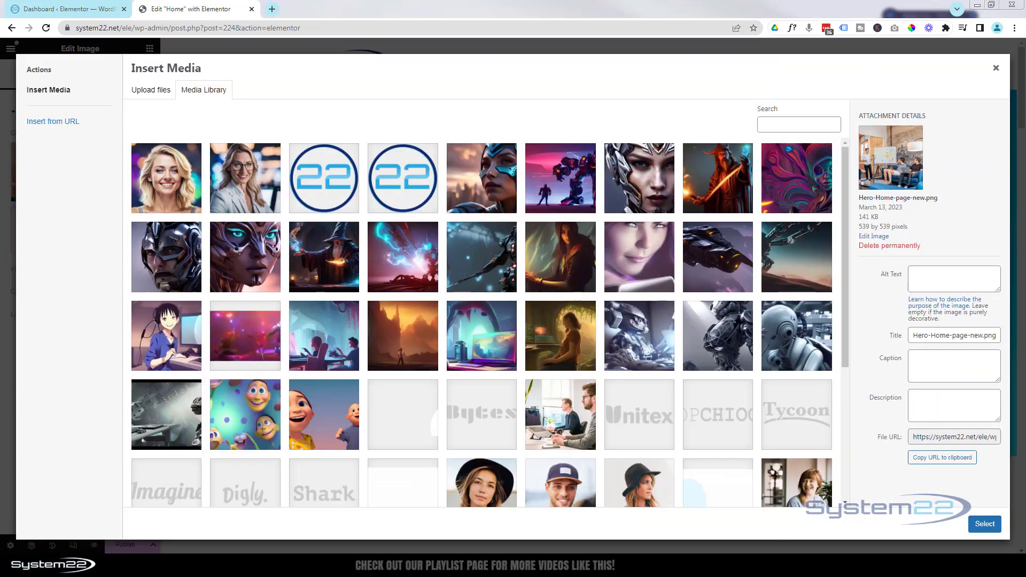
left_click_drag(230, 224, 231, 224)
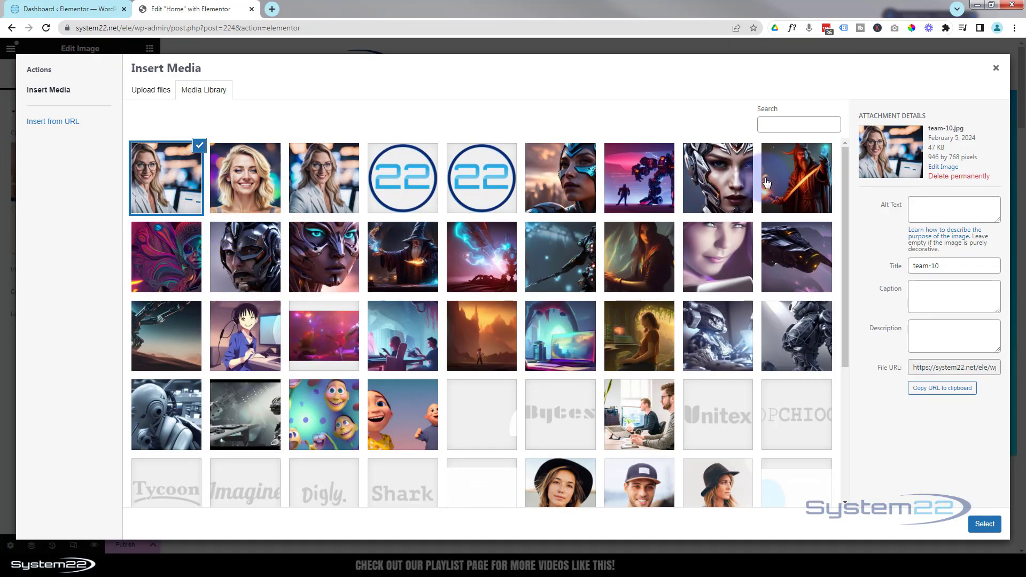
left_click(921, 202)
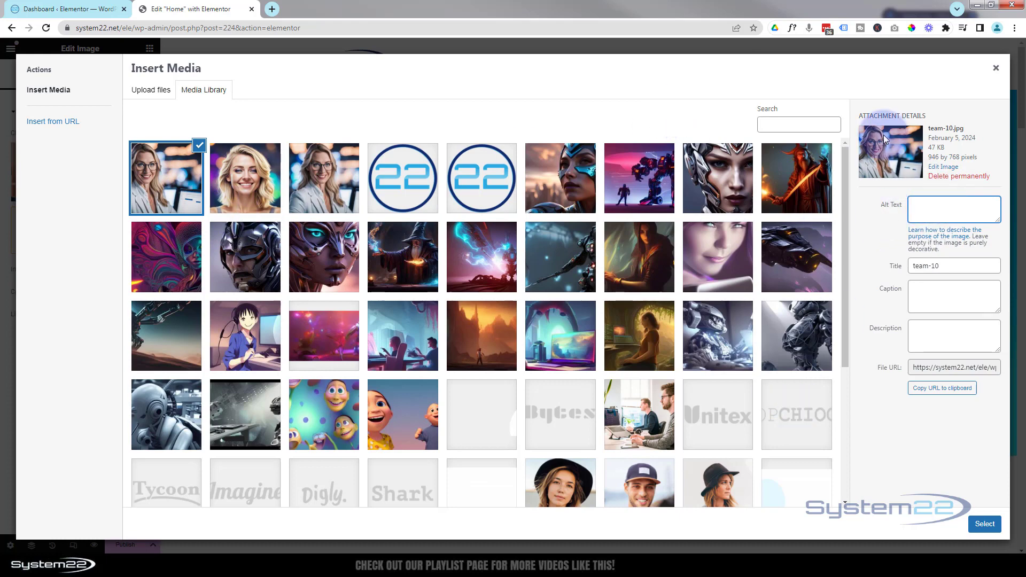
left_click(986, 526)
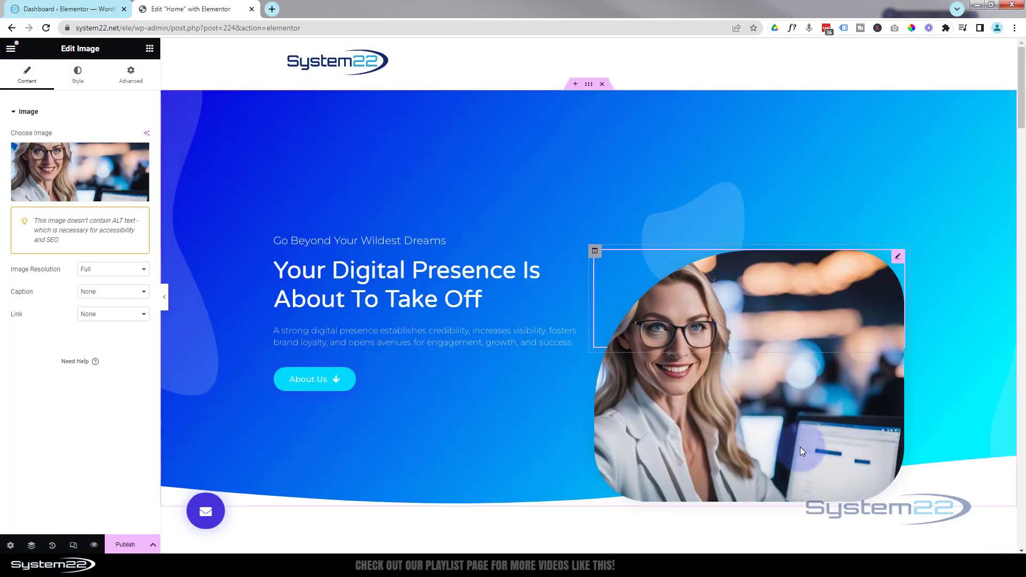
Step: Give the hero image team-10.jpg the alt text "Woman in ofiice" and reinsert it
left_click(72, 168)
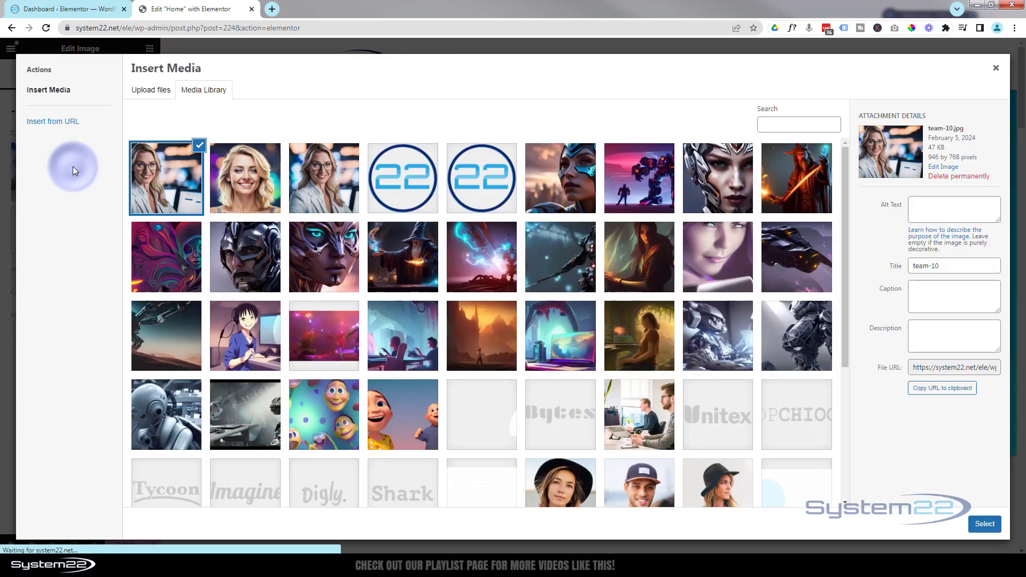
left_click(916, 208)
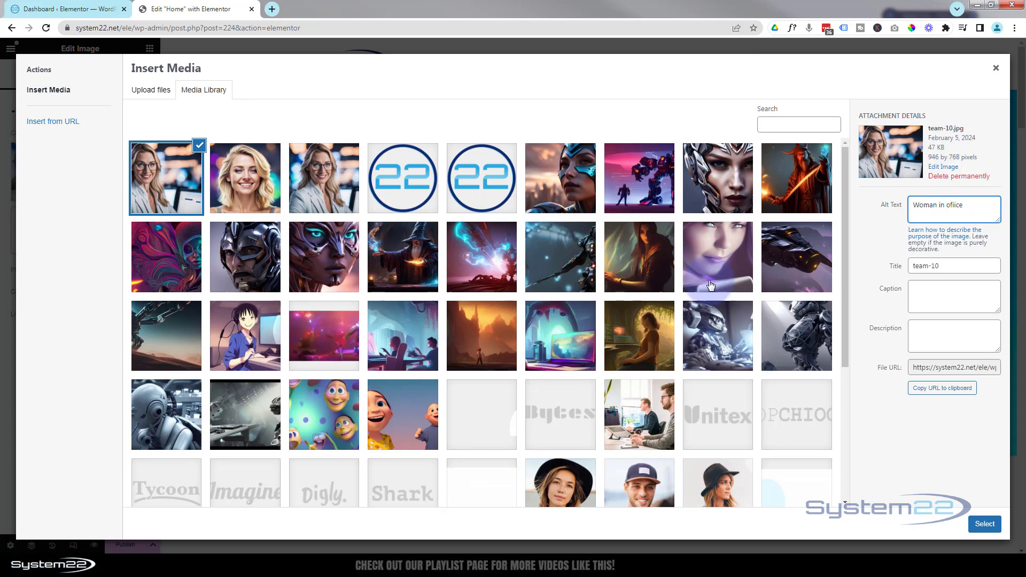
left_click(983, 525)
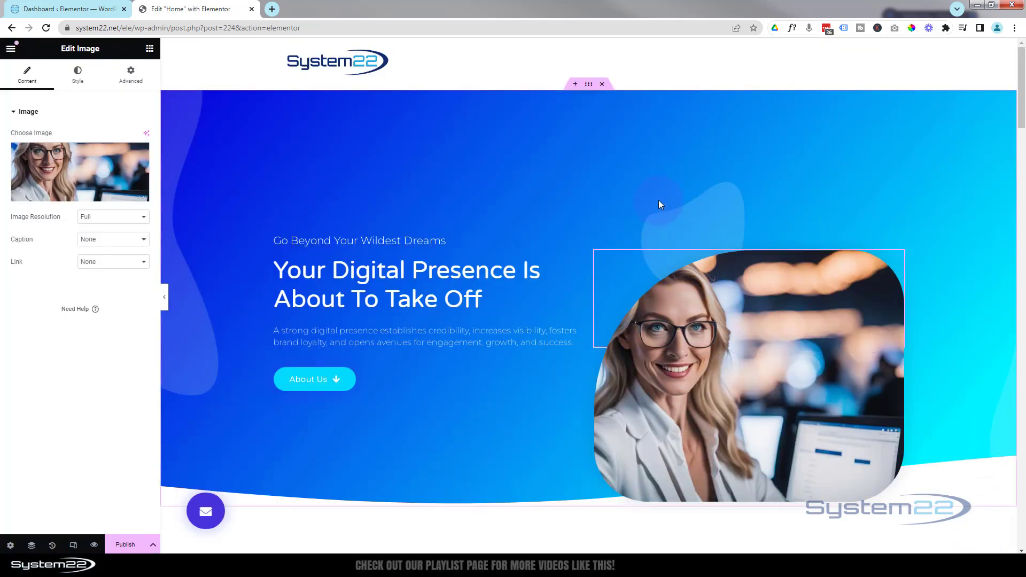
Step: Replace the campaign section's paragraph with "Web design campaigns drive brand awareness, boost engagement, enhance user experience, and ultimately increase conversions, fostering long-term customer relationships and growth."
scroll(462, 199, "down", 5)
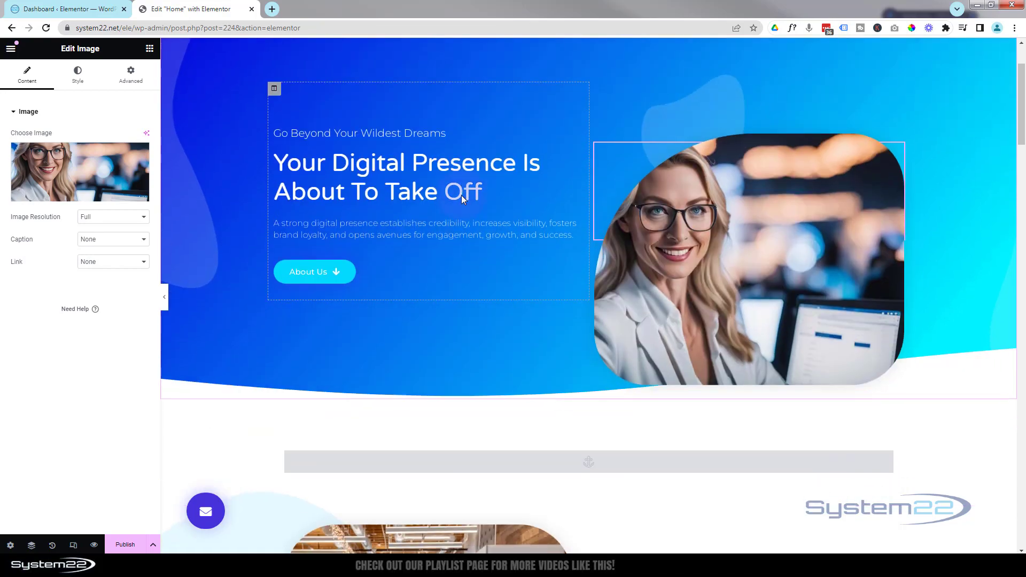
scroll(463, 200, "down", 2)
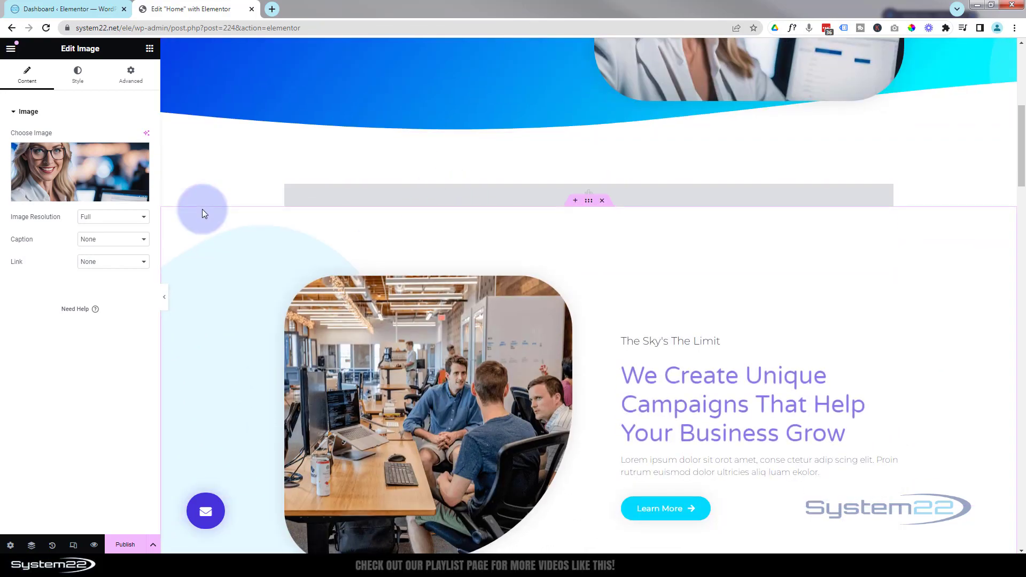
scroll(201, 210, "down", 2)
scroll(202, 209, "down", 1)
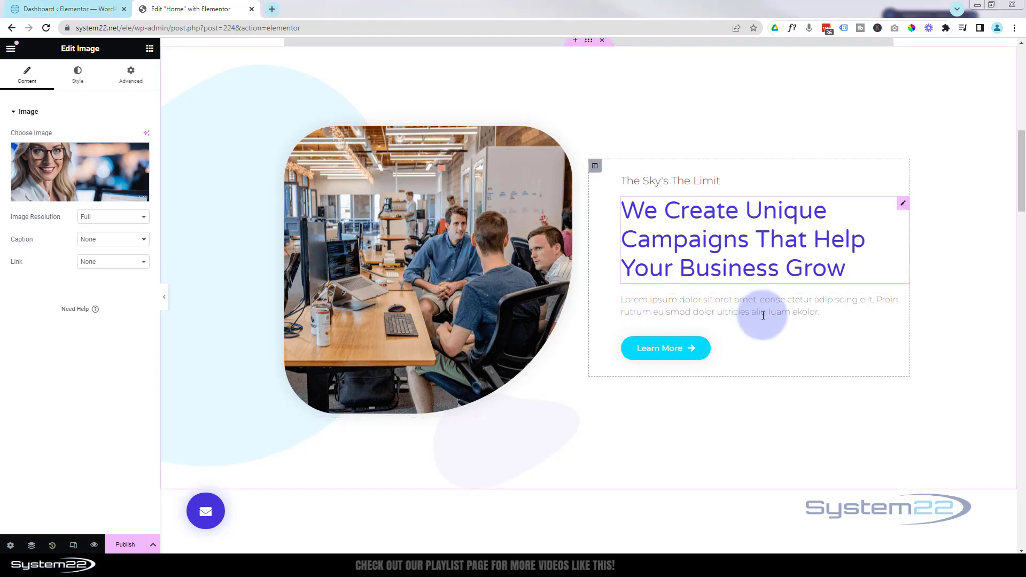
left_click(819, 312)
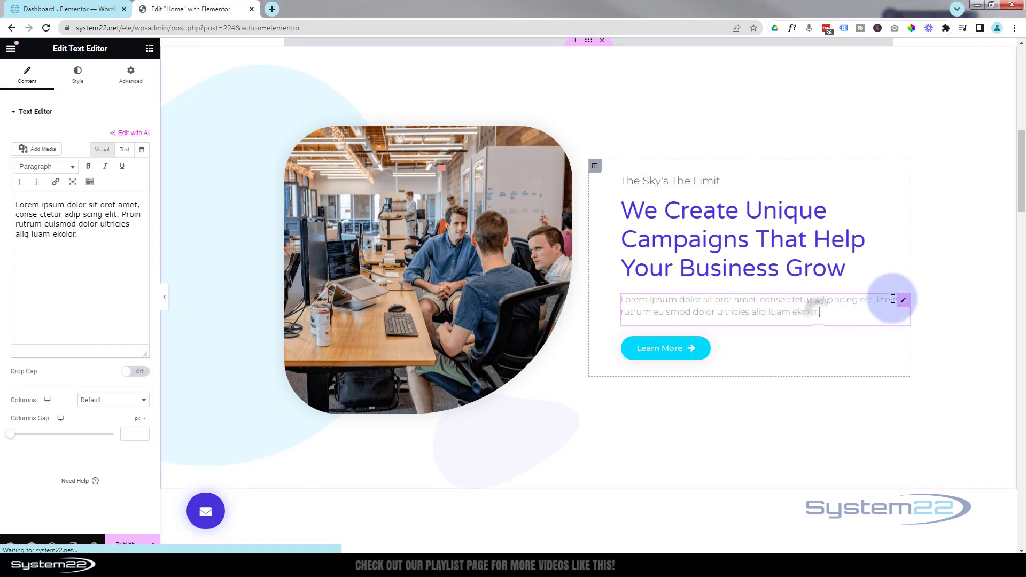
left_click_drag(82, 248, 0, 210)
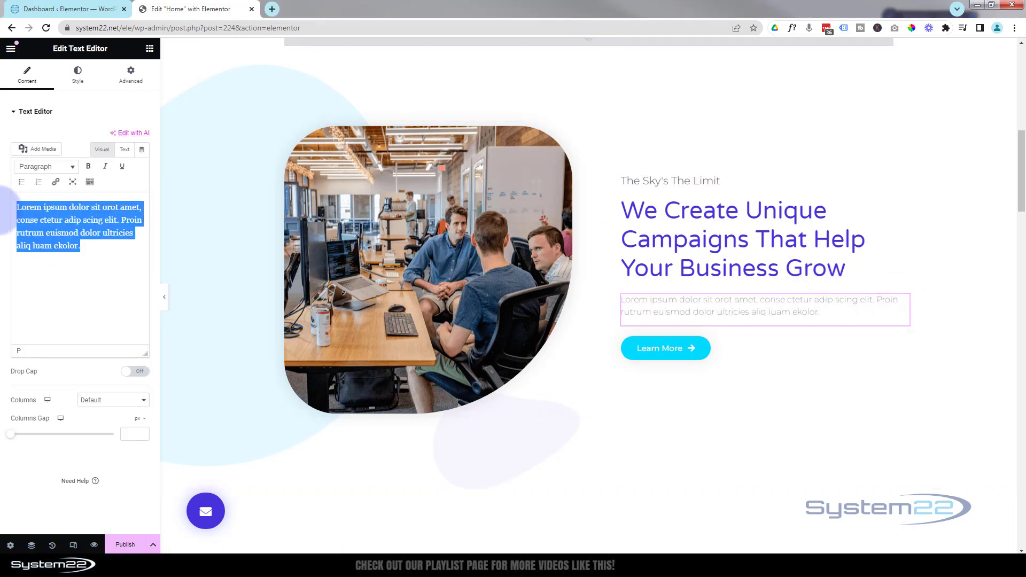
type("Web design campaigns drive brand awareness, boost engagement, enhance user experience, and ultimately increase conversions, fostering long-term customer relationships and growth.")
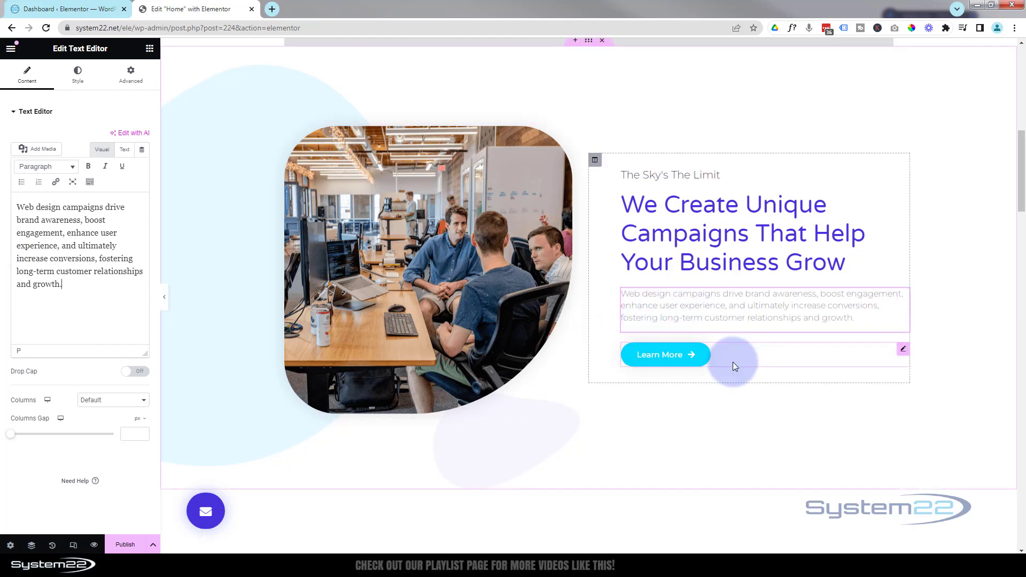
Step: Replace the Social Media service box's description with "Connectivity, engagement, networking, visibility, brand promotion, customer interaction, community"
scroll(553, 449, "down", 2)
scroll(554, 452, "down", 7)
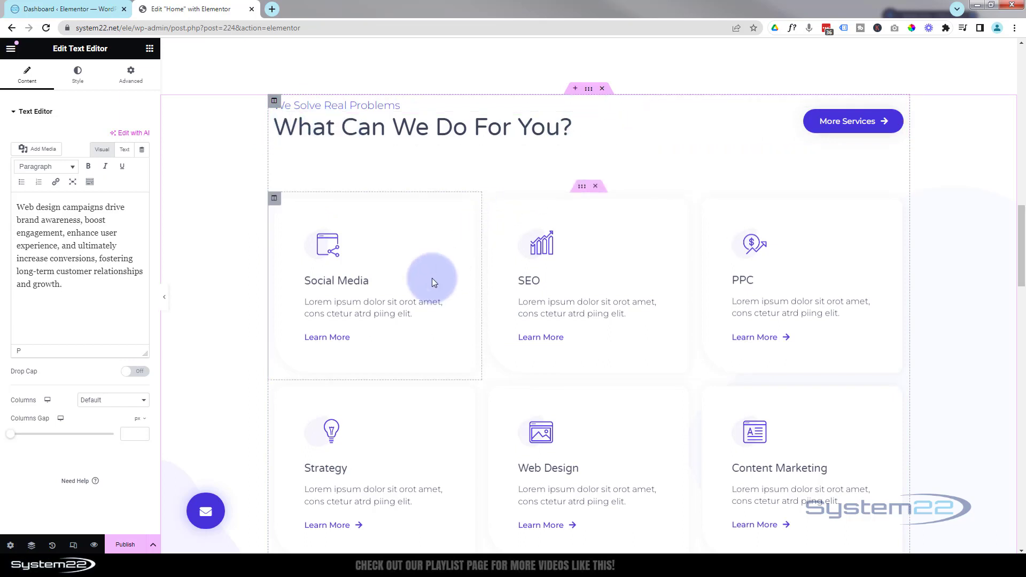
scroll(431, 278, "down", 1)
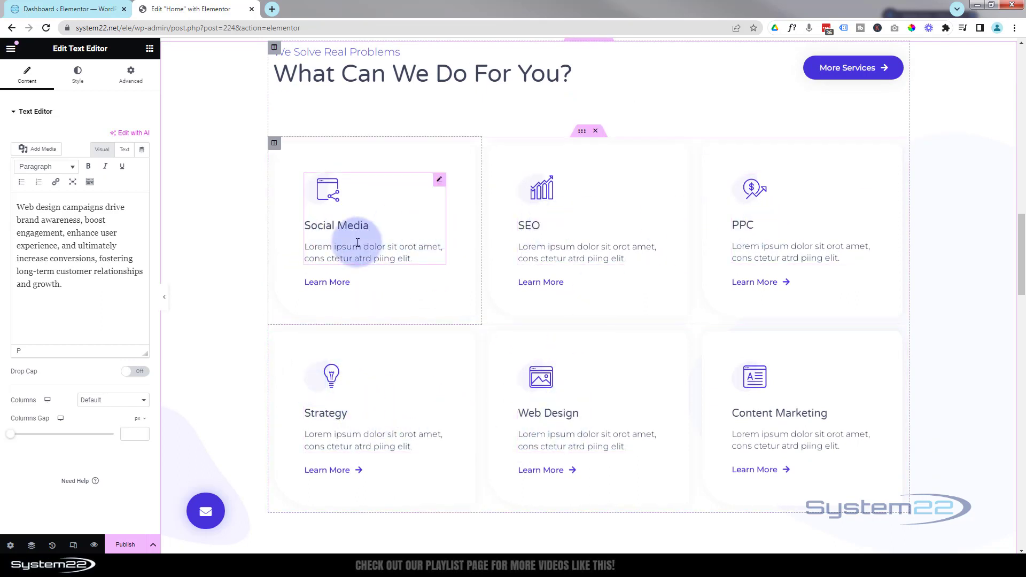
left_click(440, 181)
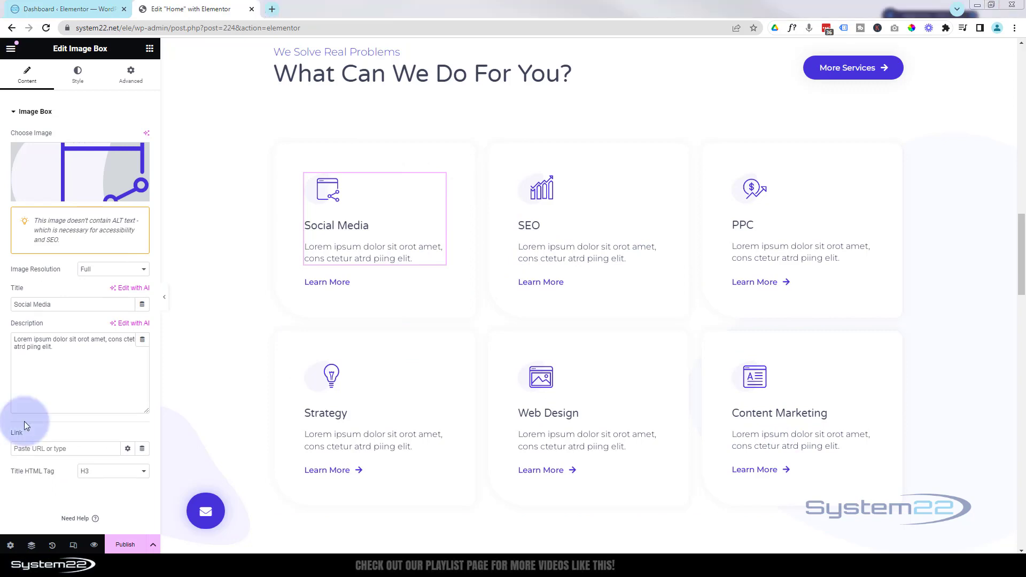
key("ctrl+a")
type("Connectivity, engagement, networking, visibility, brand promotion, customer interaction, community")
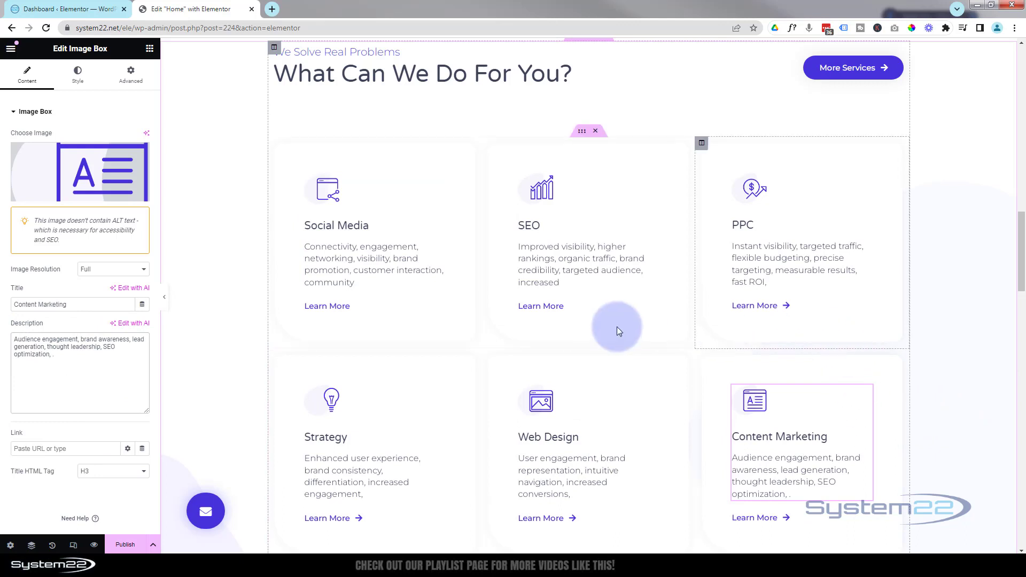
scroll(769, 331, "down", 2)
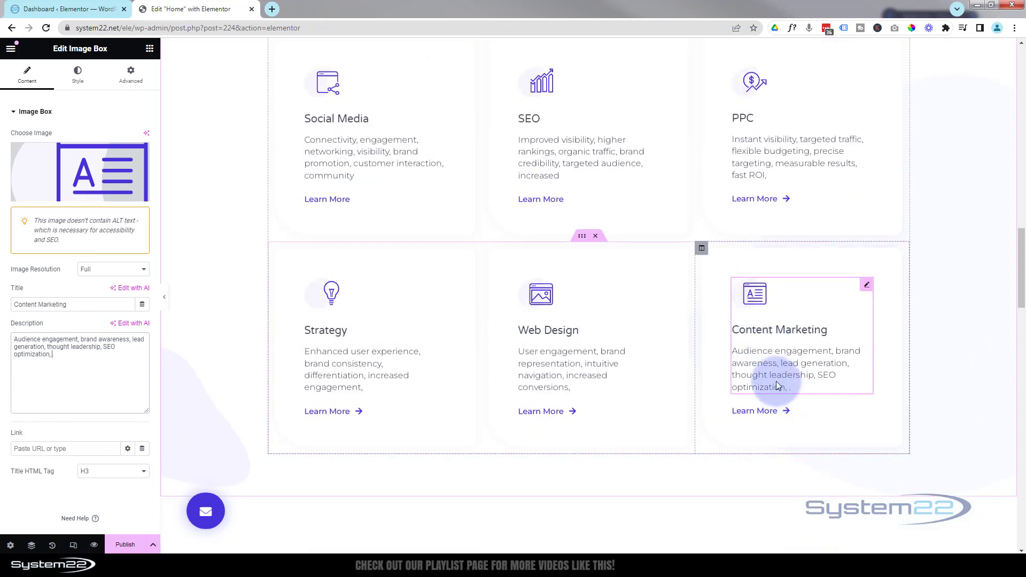
left_click(329, 299)
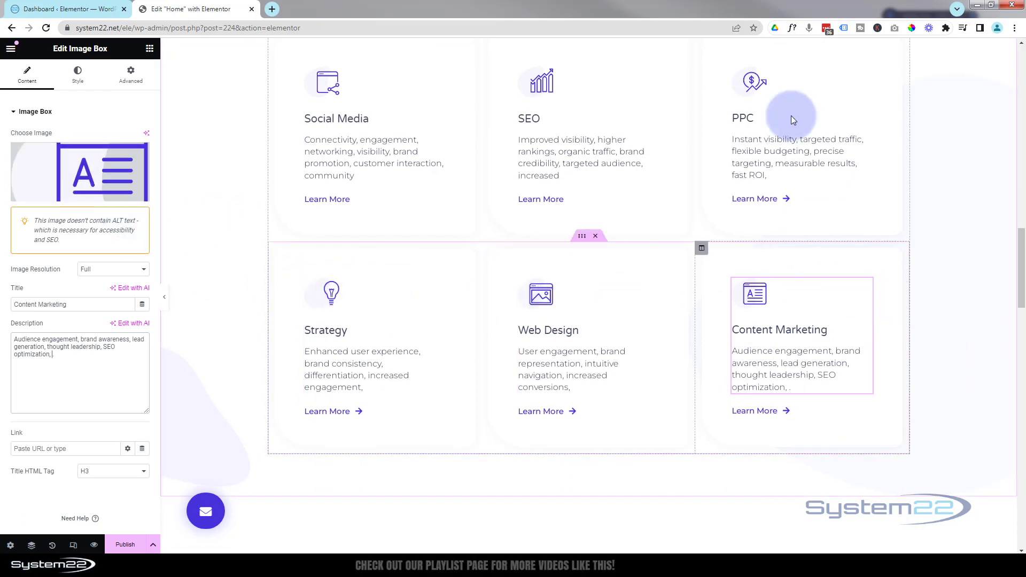
Step: Upload team-5.jpg as the Creative Director card's image, with the team member's full name as its alt text
scroll(682, 358, "down", 1)
scroll(682, 358, "down", 8)
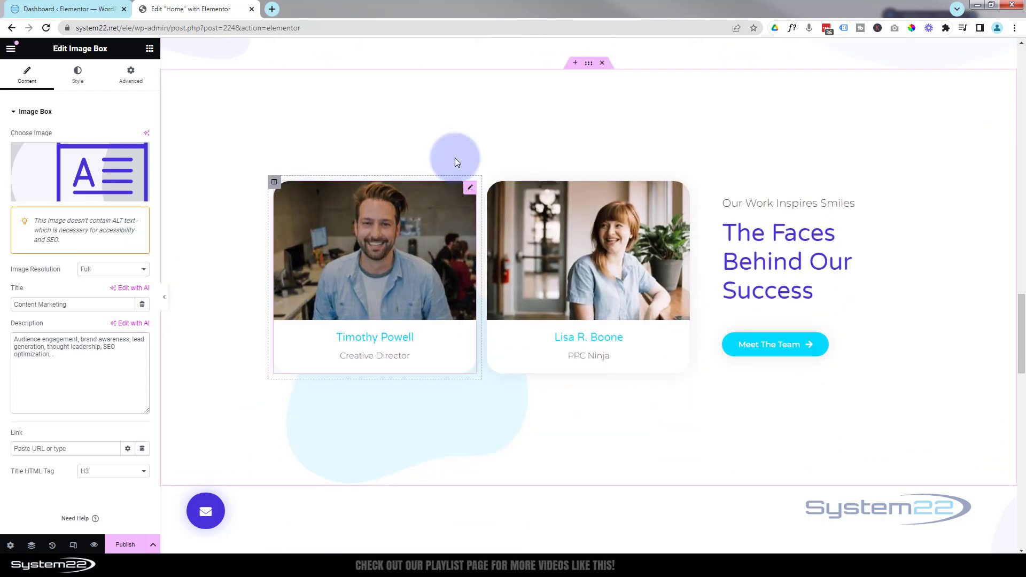
left_click(469, 192)
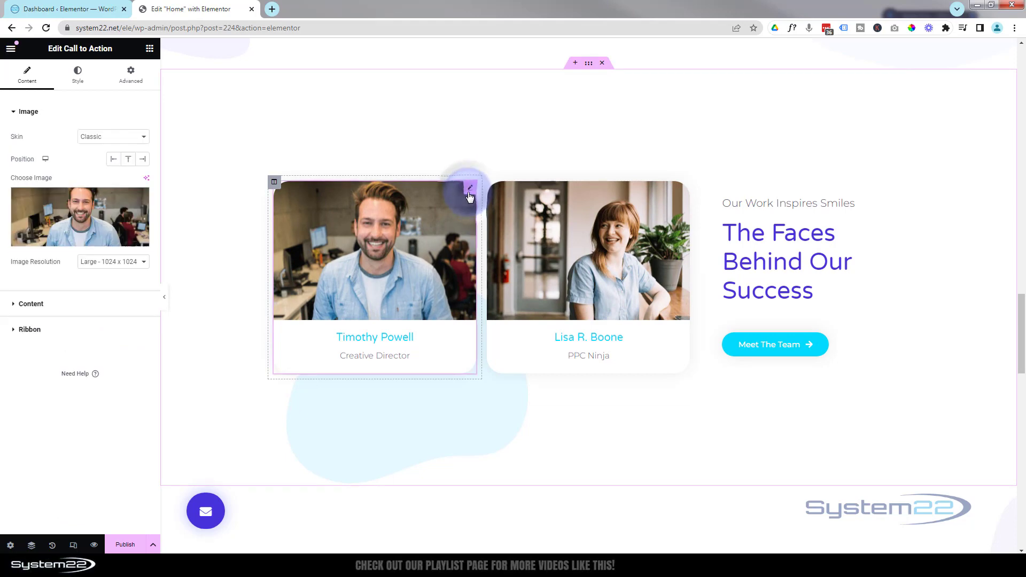
left_click(73, 218)
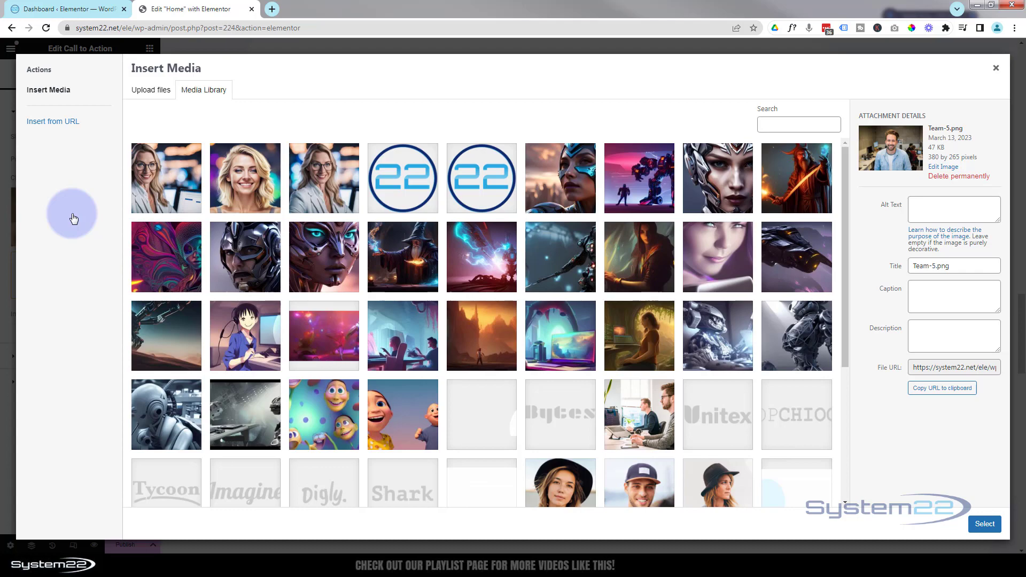
left_click_drag(132, 267, 185, 224)
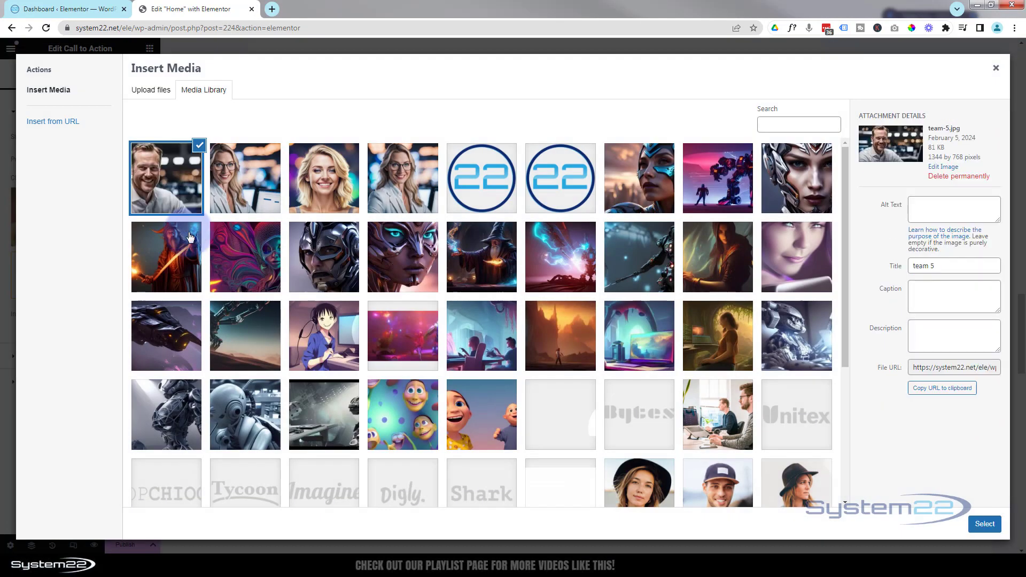
left_click(917, 209)
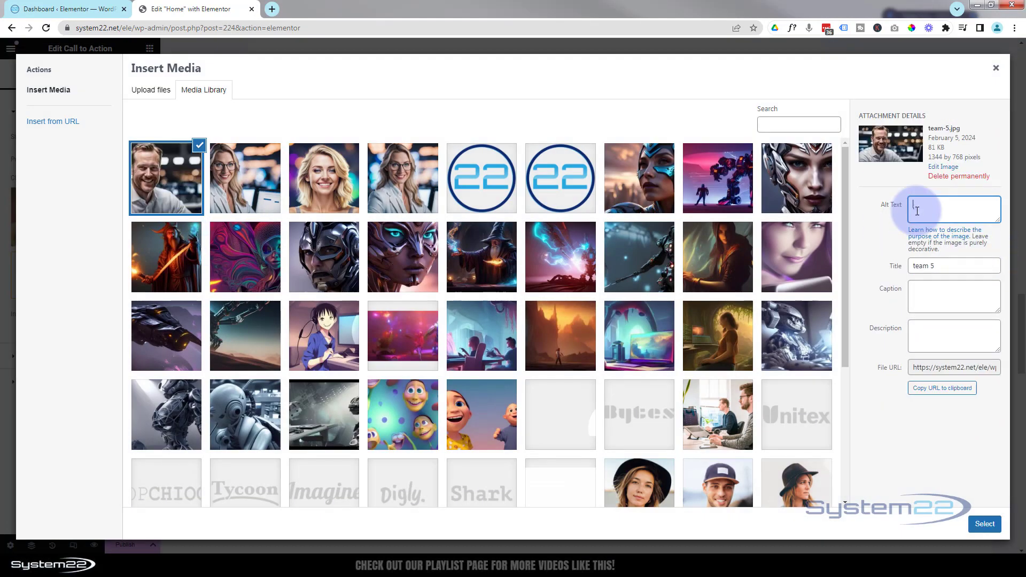
type("Dave Smith")
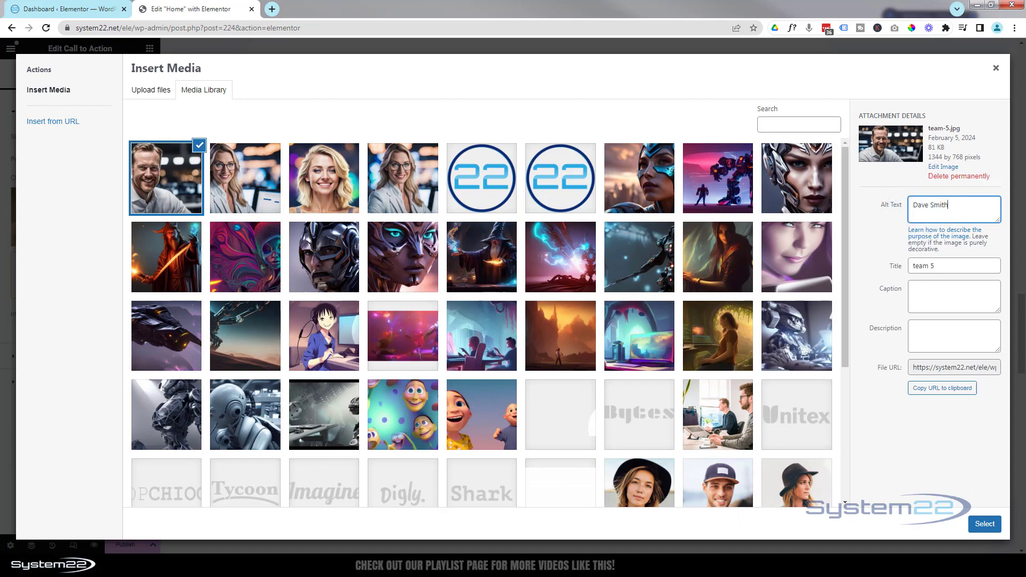
left_click(986, 524)
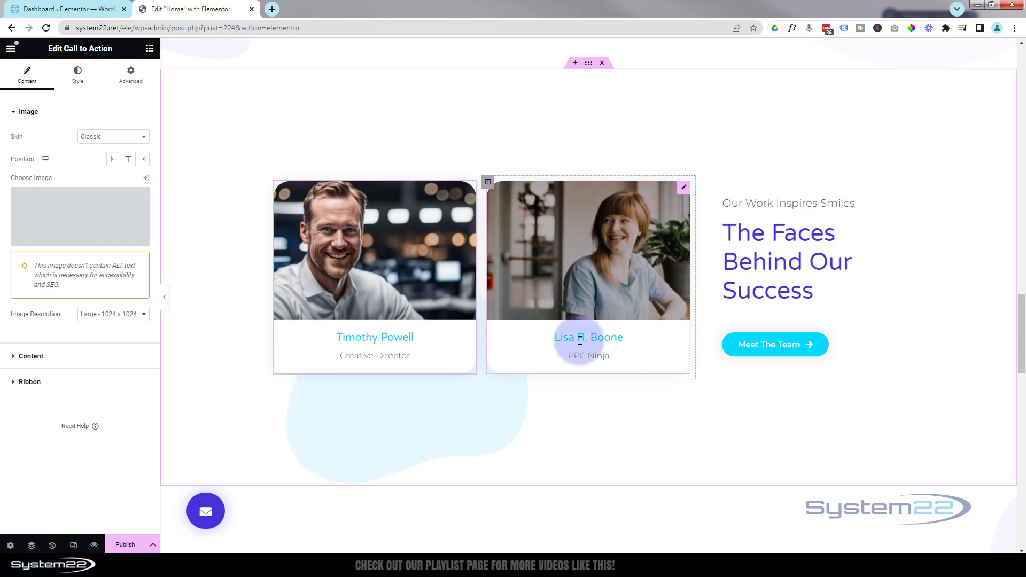
Step: Set the PPC Ninja card's image to team-3.jpg from the media library, with the team member's full name as alt text
left_click(684, 188)
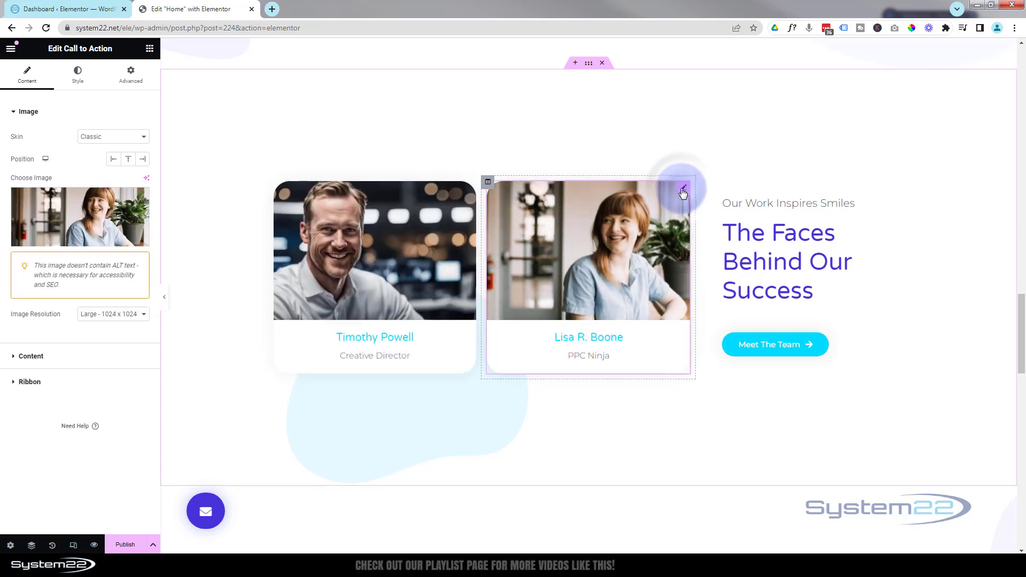
left_click(66, 217)
left_click(368, 190)
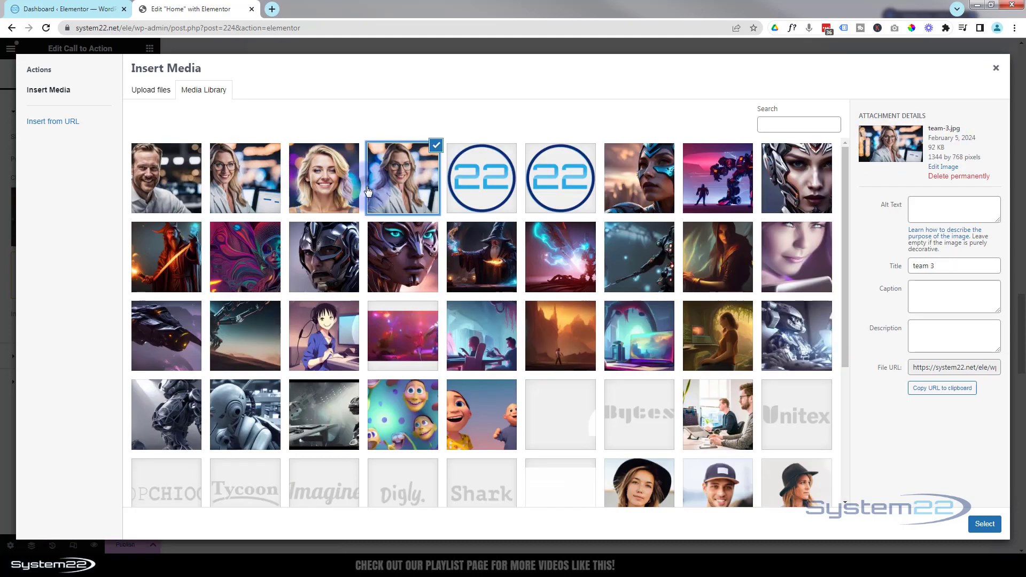
left_click(921, 208)
type("Jane Henderson")
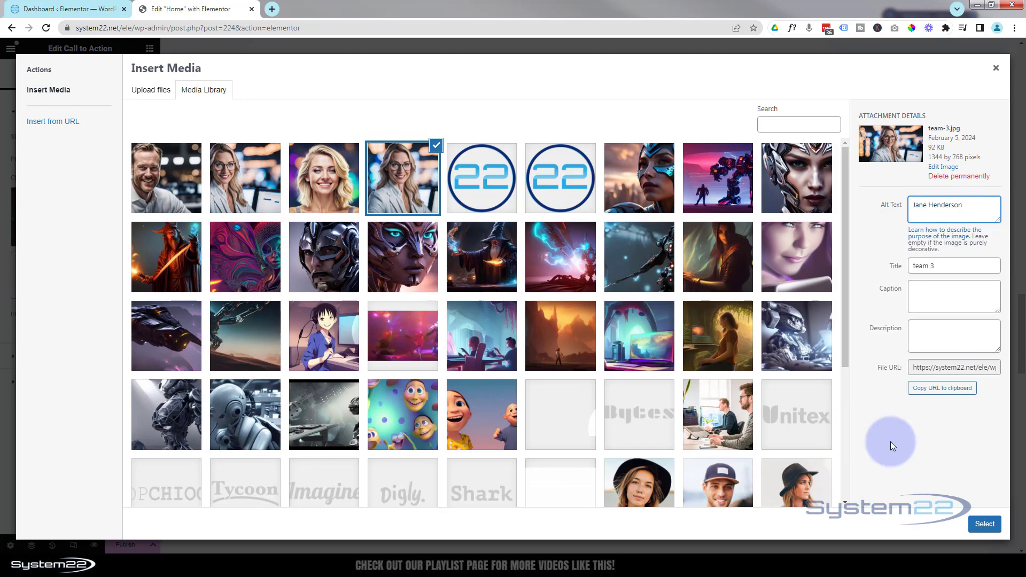
left_click(982, 524)
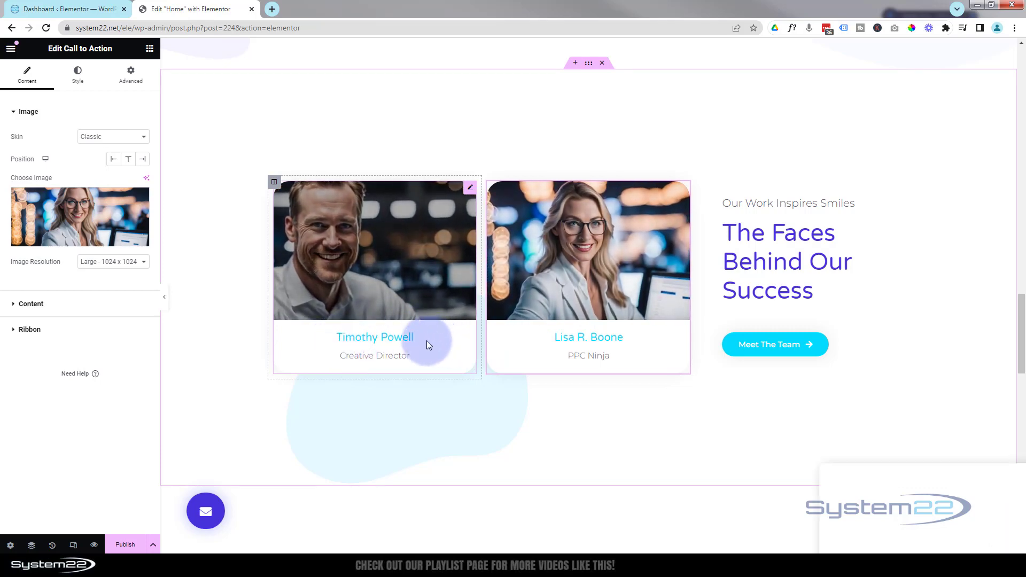
Step: Change the PPC Ninja card's title to the new team member's full name
left_click(12, 307)
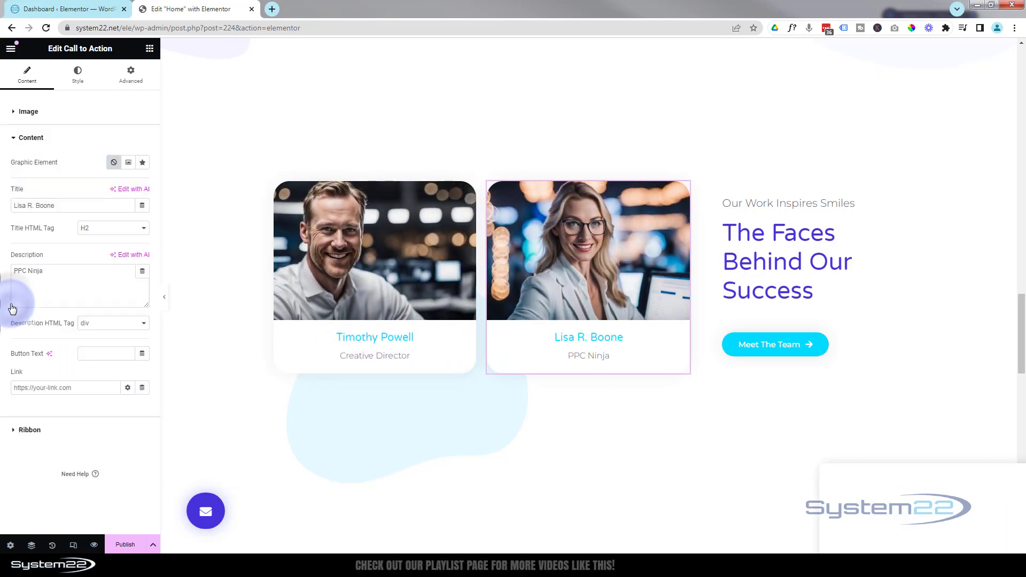
left_click_drag(60, 204, 6, 206)
type("Jane Henderson")
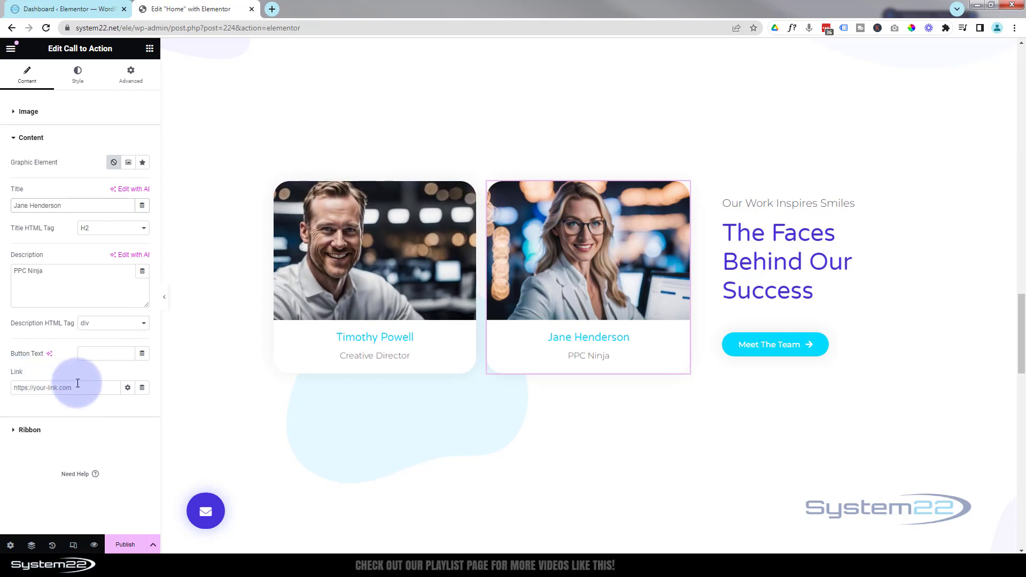
left_click(27, 388)
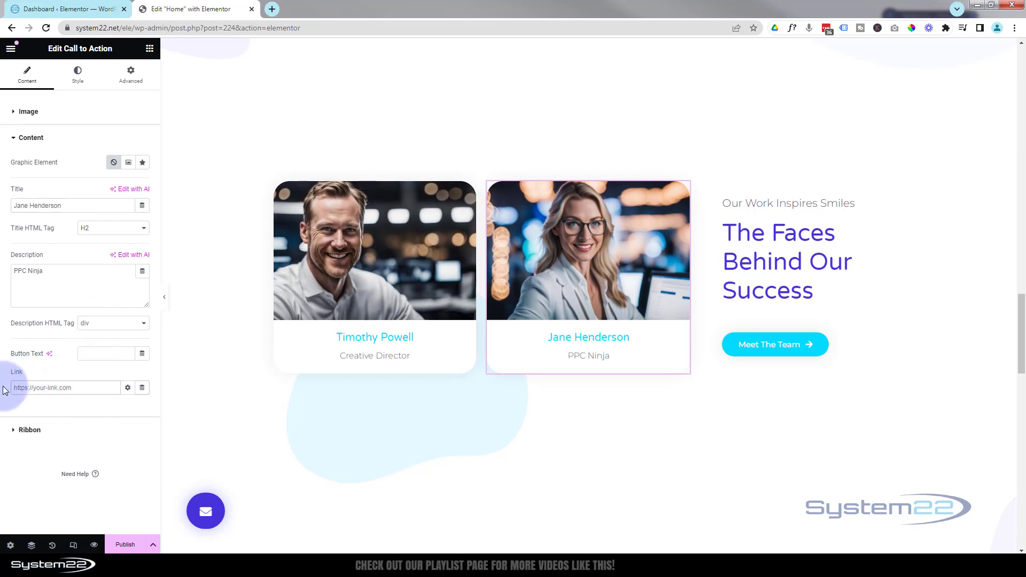
left_click(78, 390)
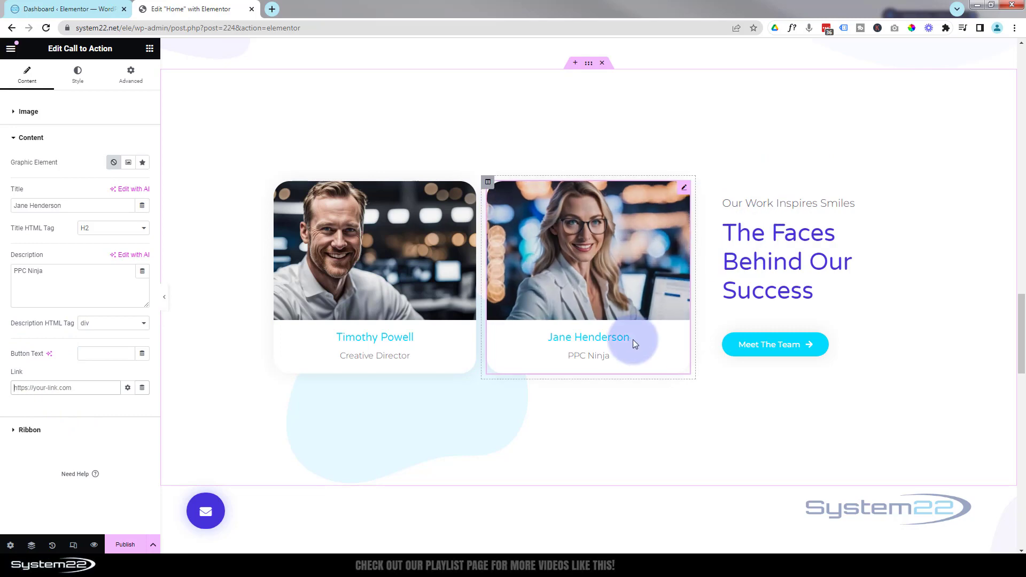
Step: Replace the first testimonial slide's content with "Outstanding work! Our website surpassed expectations. Highly recommend!"
scroll(632, 338, "down", 3)
scroll(633, 339, "down", 5)
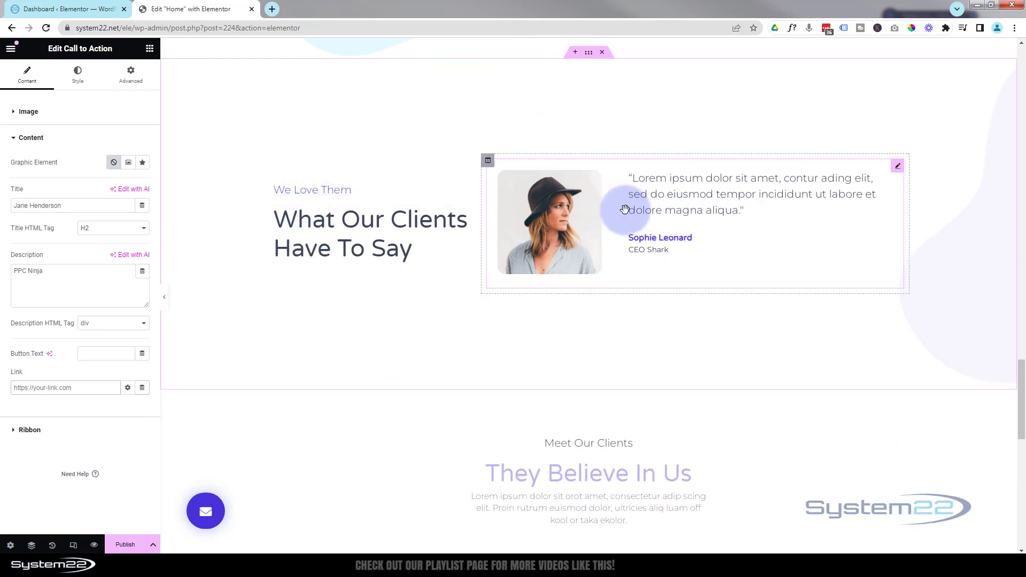
left_click(899, 168)
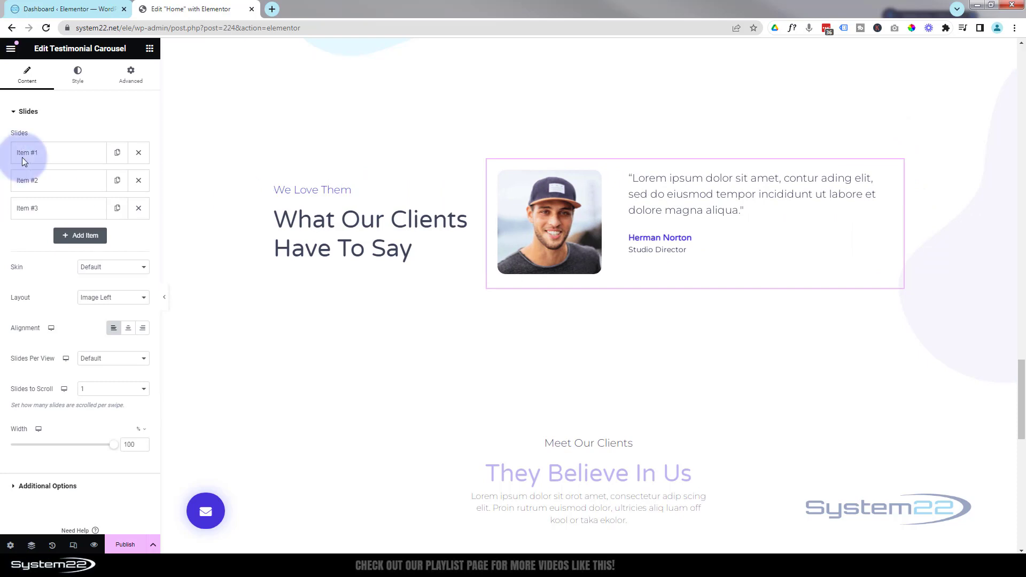
left_click(79, 156)
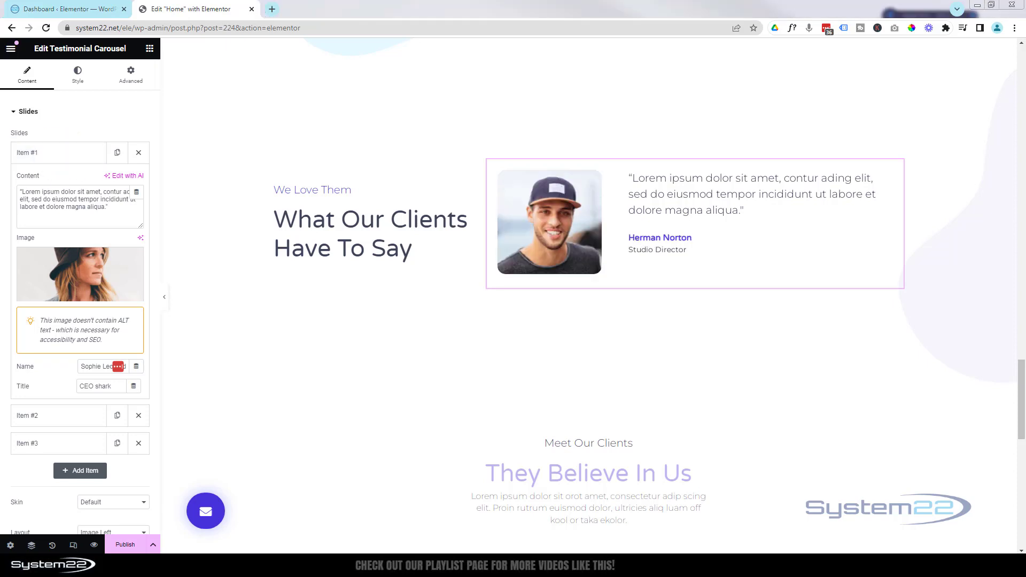
triple_click(91, 204)
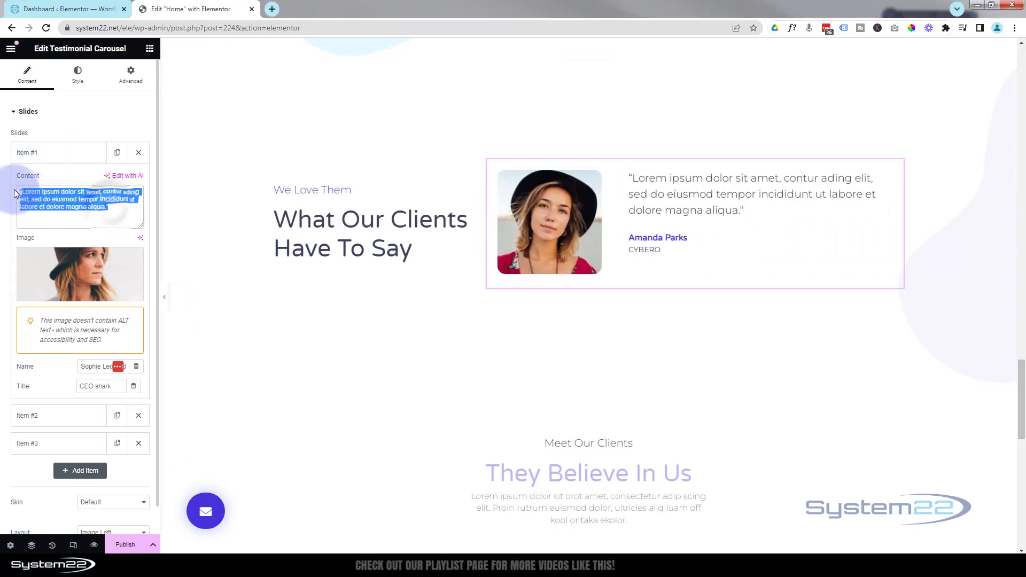
type("Outstanding work! Our website surpassed expectations. Highly recommend!\"")
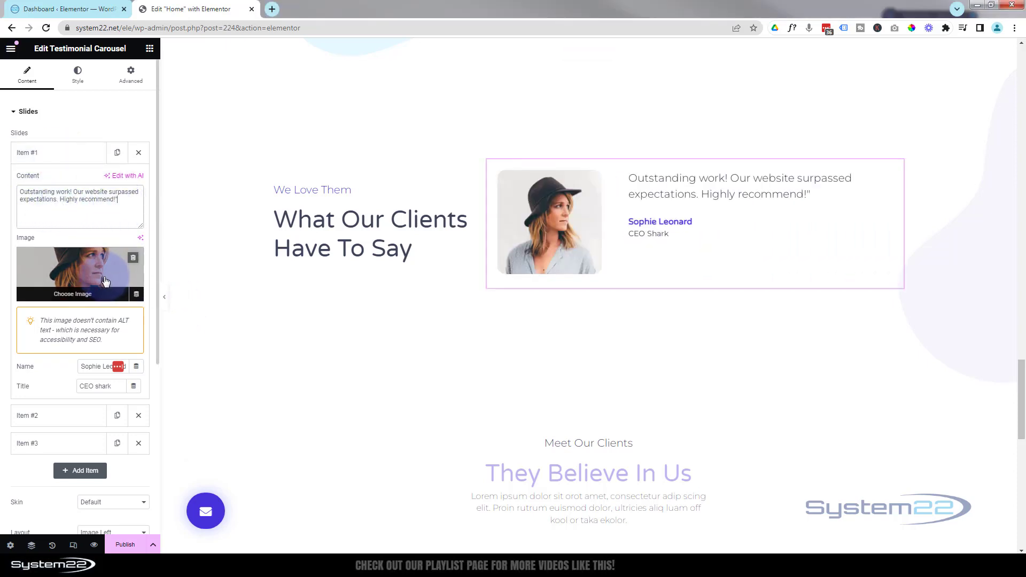
Step: Set the first testimonial slide's image to jane.jpg from the media library
left_click(100, 277)
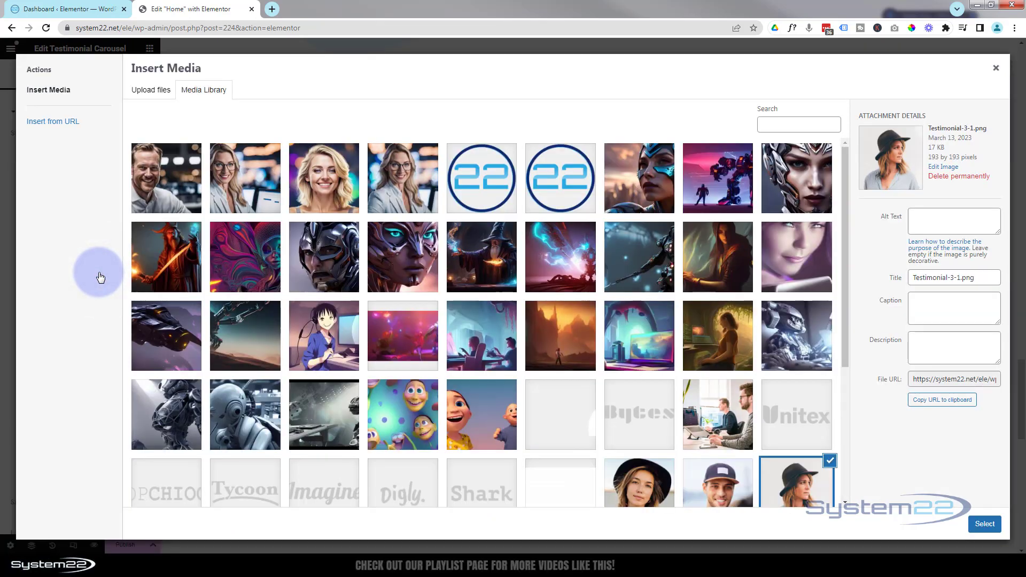
left_click(338, 182)
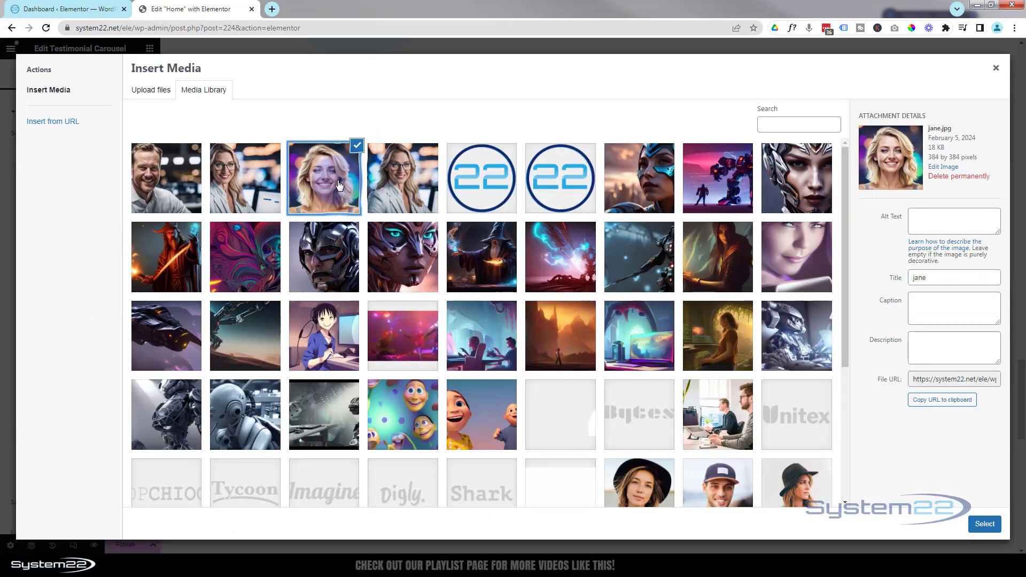
left_click(979, 529)
left_click(980, 524)
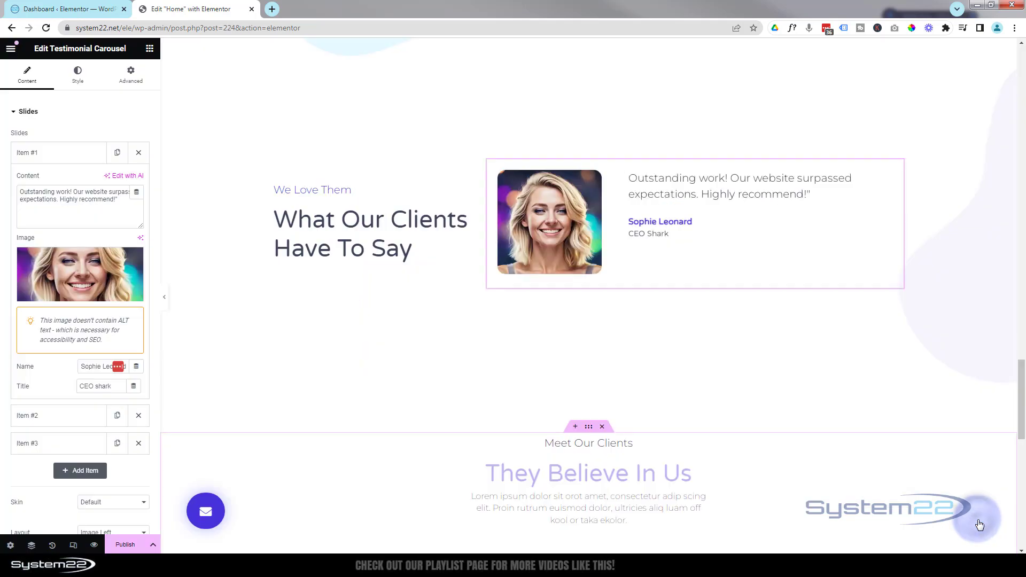
Step: Fill in the client's full name on the first testimonial slide and set the title to "Marketing Director, TechSavvy Solutions"
left_click(80, 365)
left_click_drag(80, 365, 55, 387)
type("Sarah Johnson")
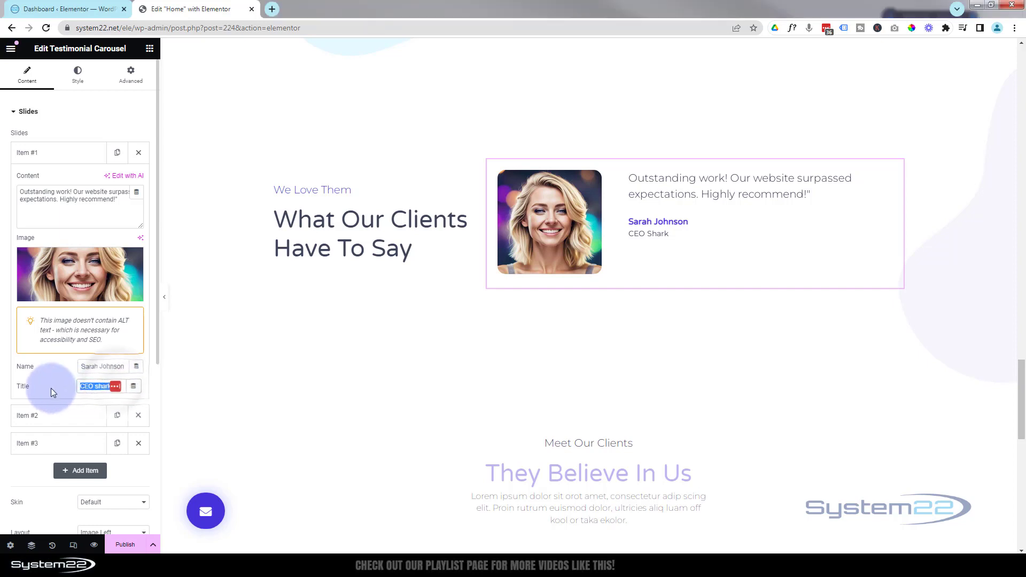
type("Marketing Director, TechSavvy Solutions")
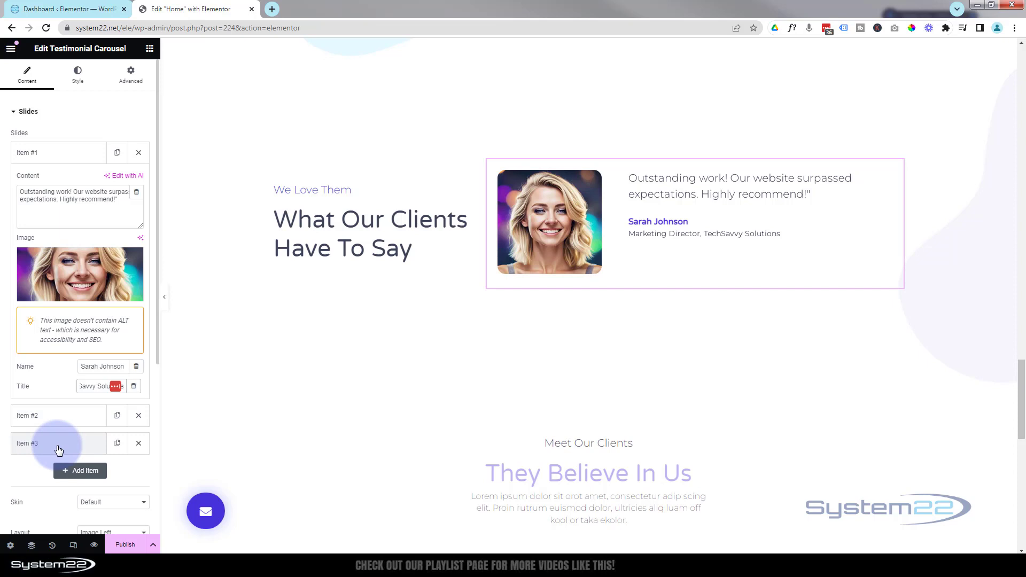
Step: Update the second and third testimonial slides with new client quotes and portraits, giving the second slide the title "CEO, BrightIdeas Inc."
left_click(62, 416)
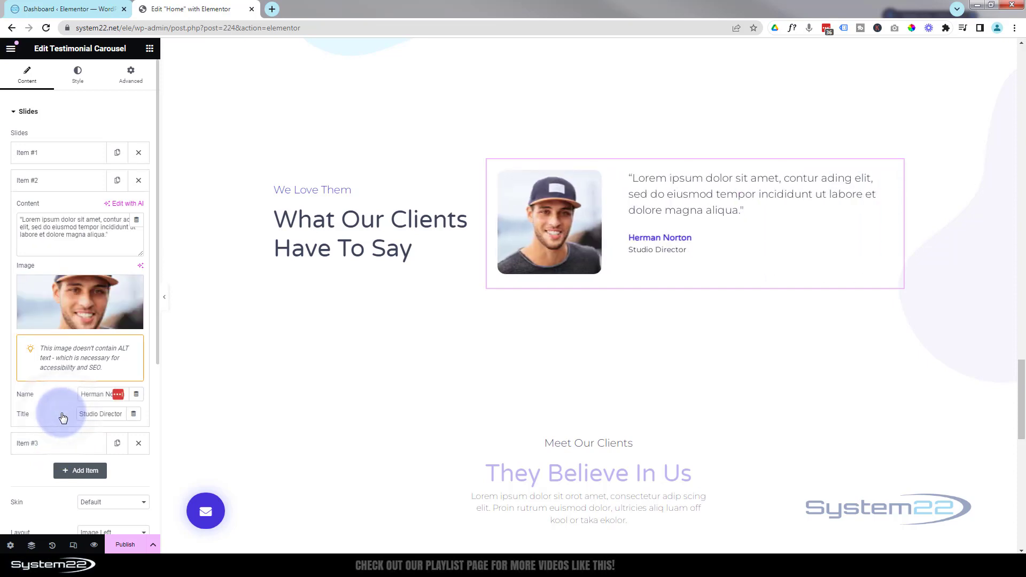
left_click(62, 443)
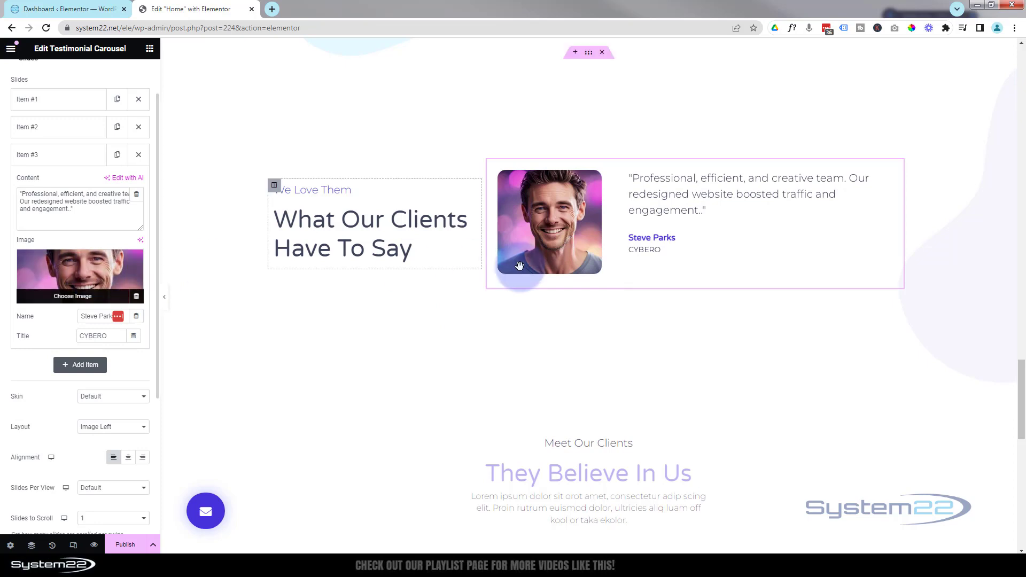
left_click(338, 307)
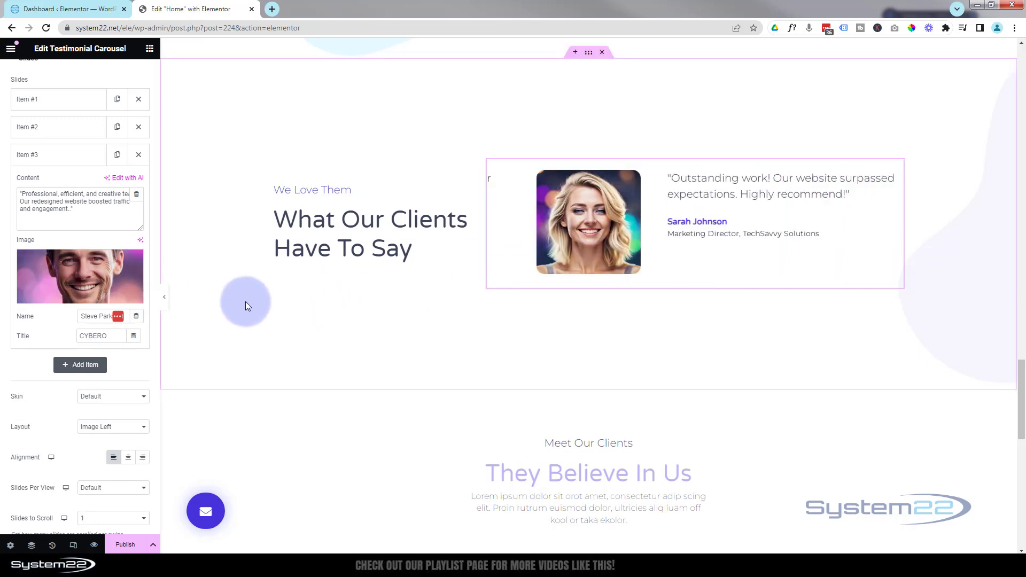
left_click(68, 154)
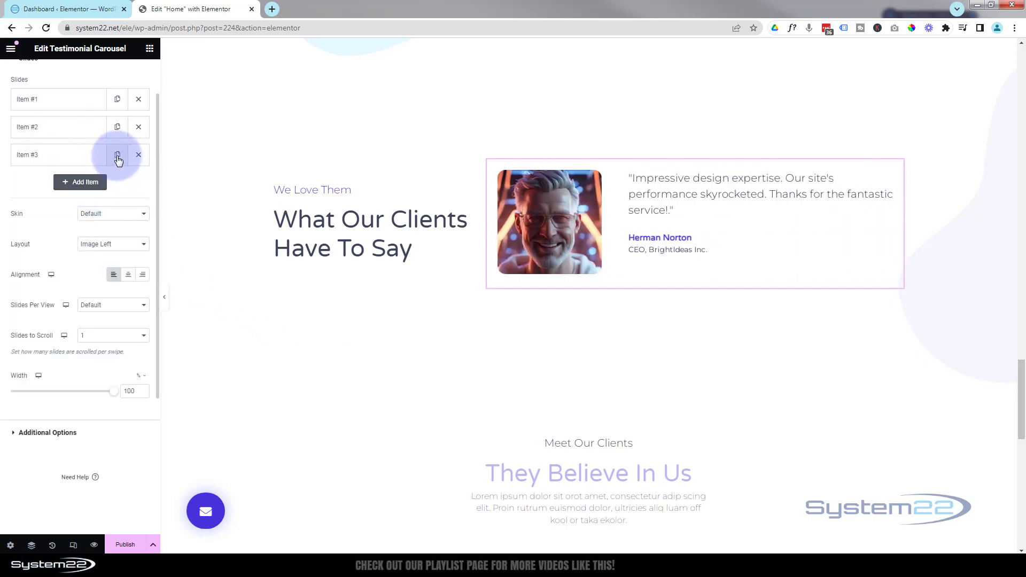
Step: Replace the placeholder paragraph under "They Believe In Us" with the text starting "System 22 is a leading web design company known for its innovative solutions"
scroll(292, 328, "down", 1)
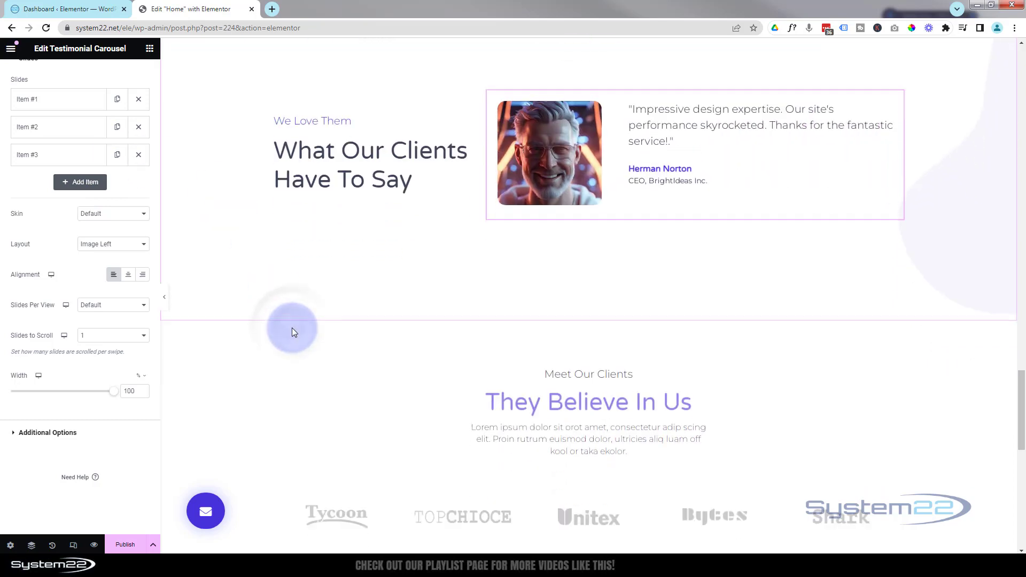
scroll(292, 328, "down", 4)
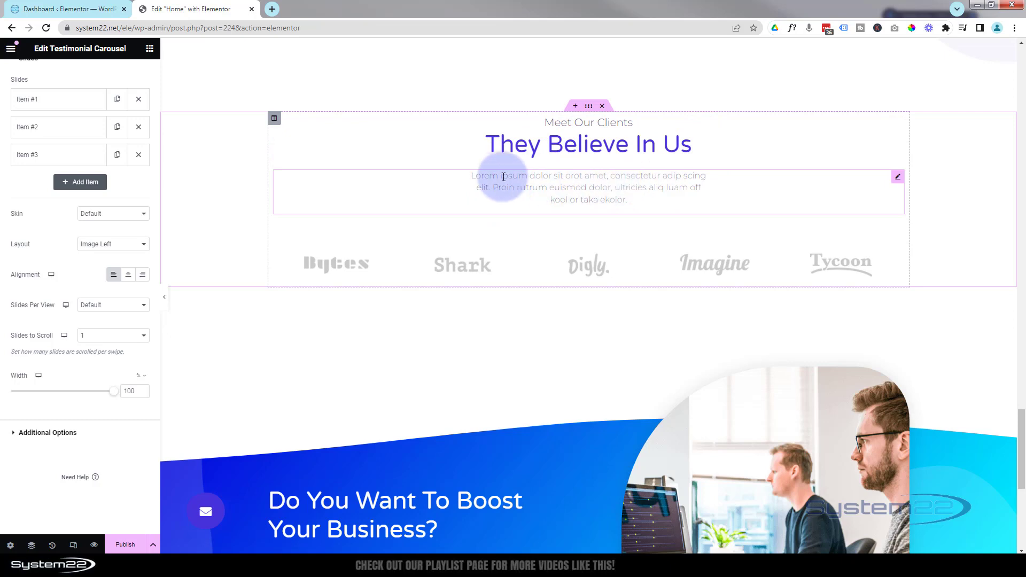
left_click(897, 179)
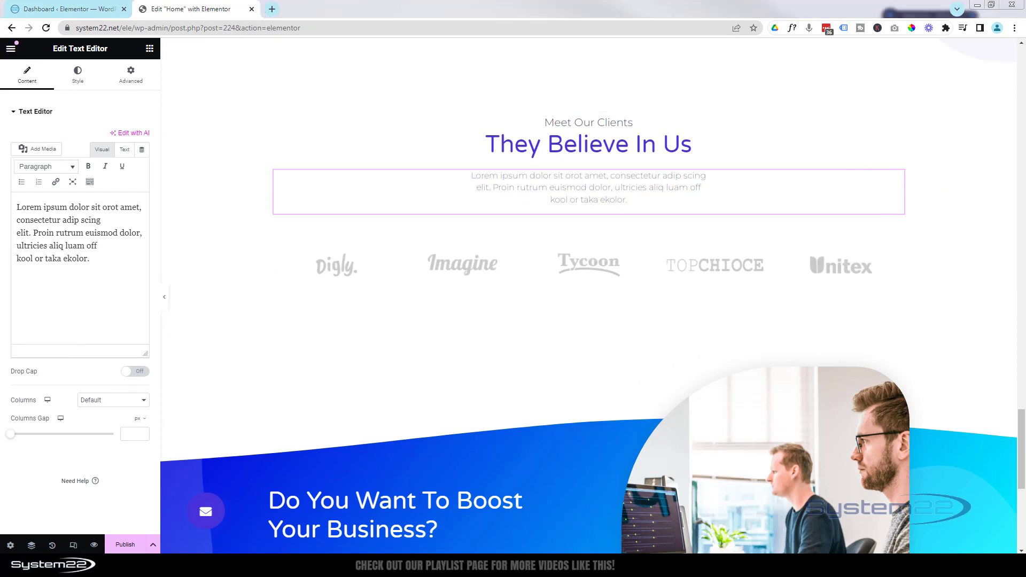
left_click_drag(96, 260, 11, 206)
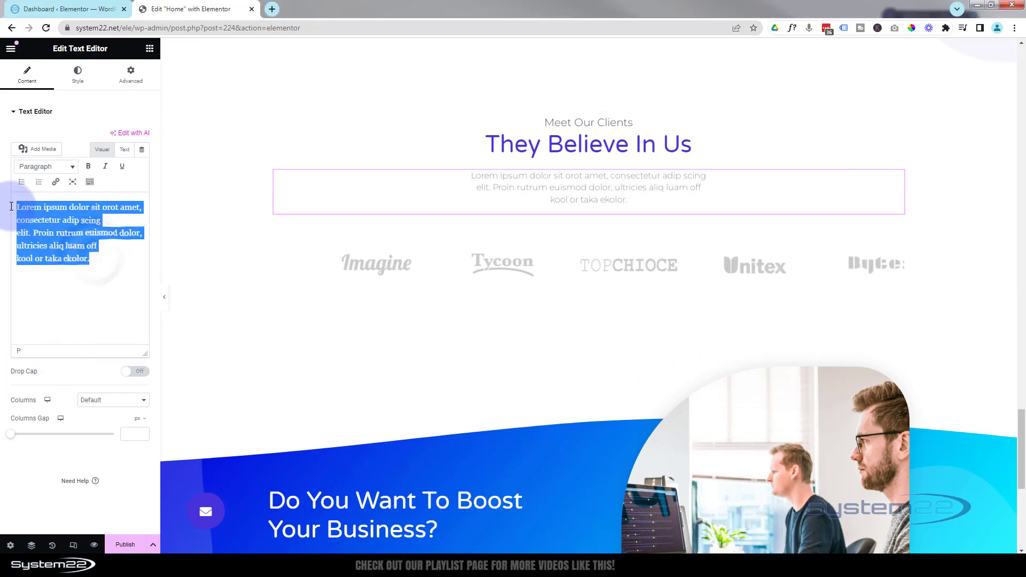
type("System 22 is a leading web design company known for its innovative solutions, creative designs, and exceptional customer service. With a focus on client satisfaction, they deliver impactful digital experiences.")
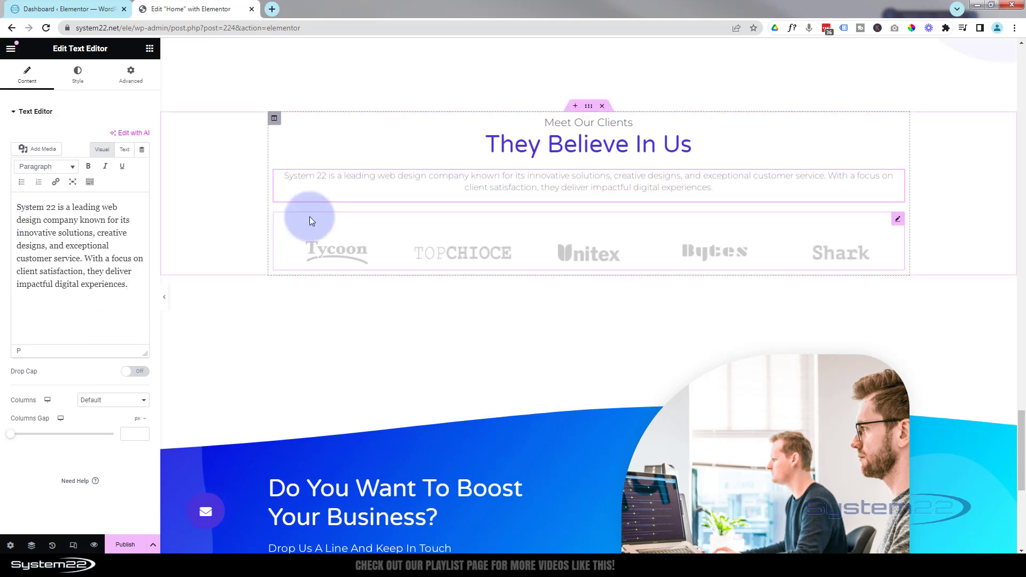
Step: Review the images in the client logo carousel's gallery and close it without editing
left_click(897, 219)
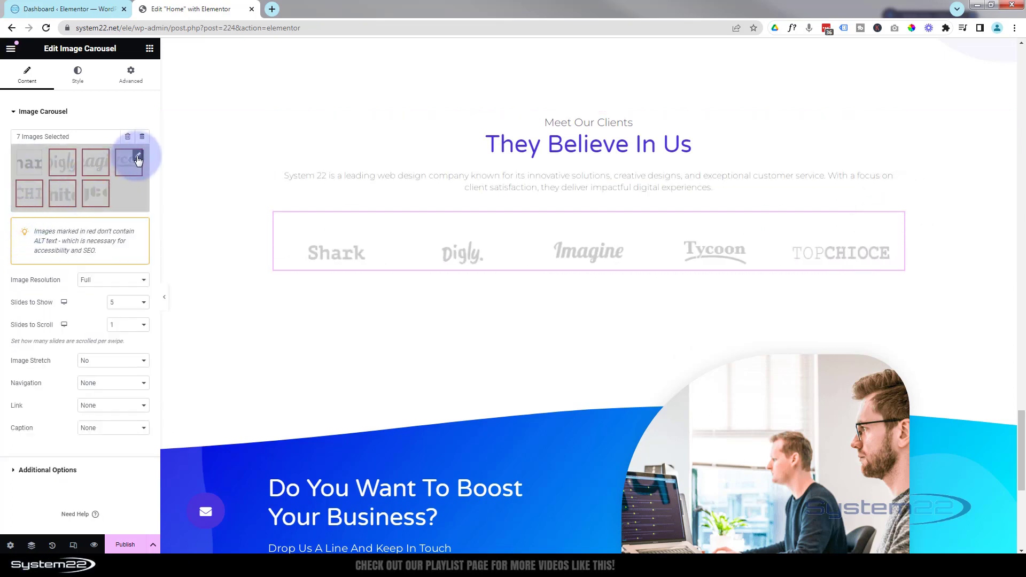
left_click(124, 199)
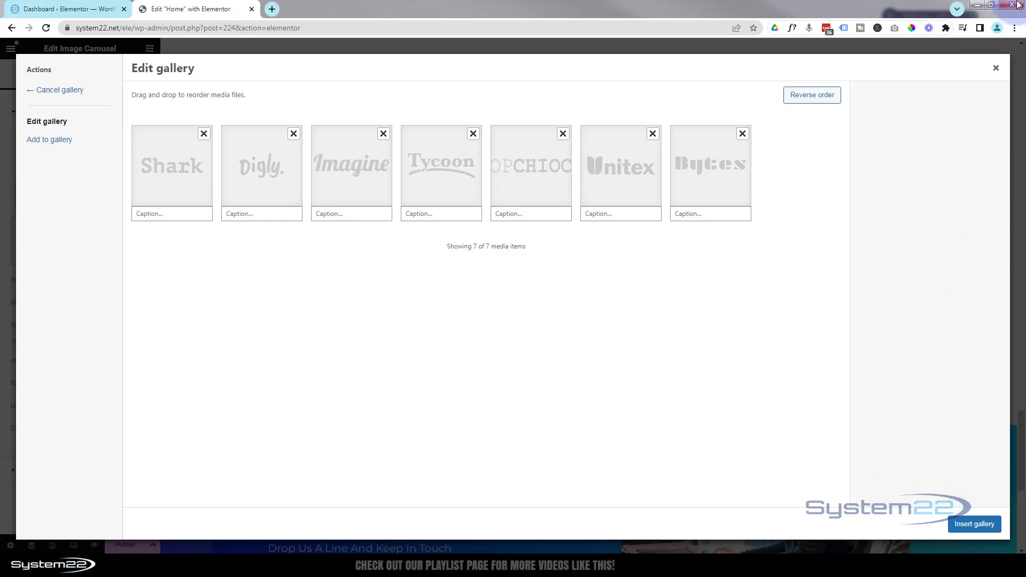
left_click(997, 70)
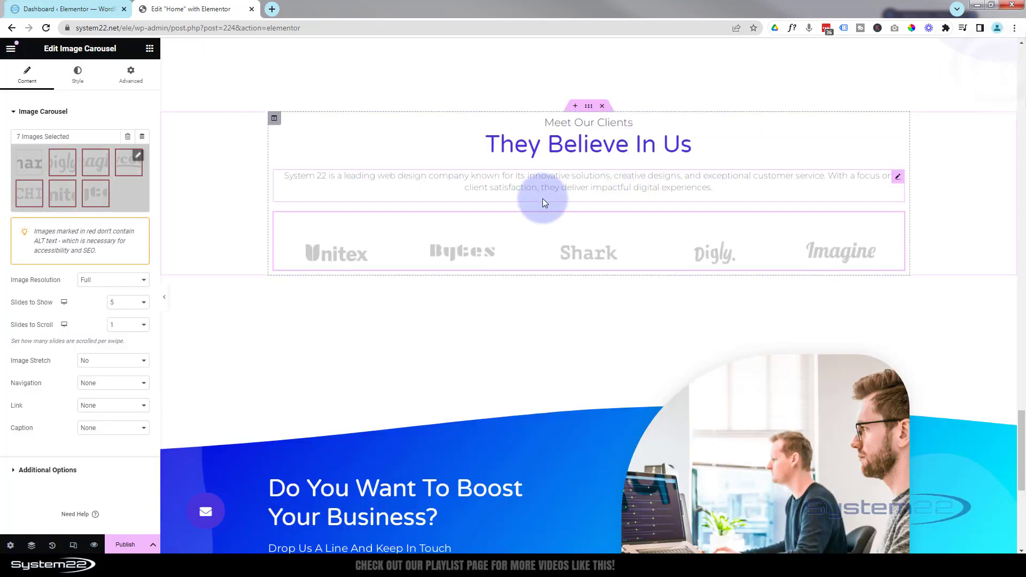
Step: Insert the white "Get In Touch" block with the black contact card from the library's Contact category below the "Boost Your Business" section
scroll(476, 287, "down", 4)
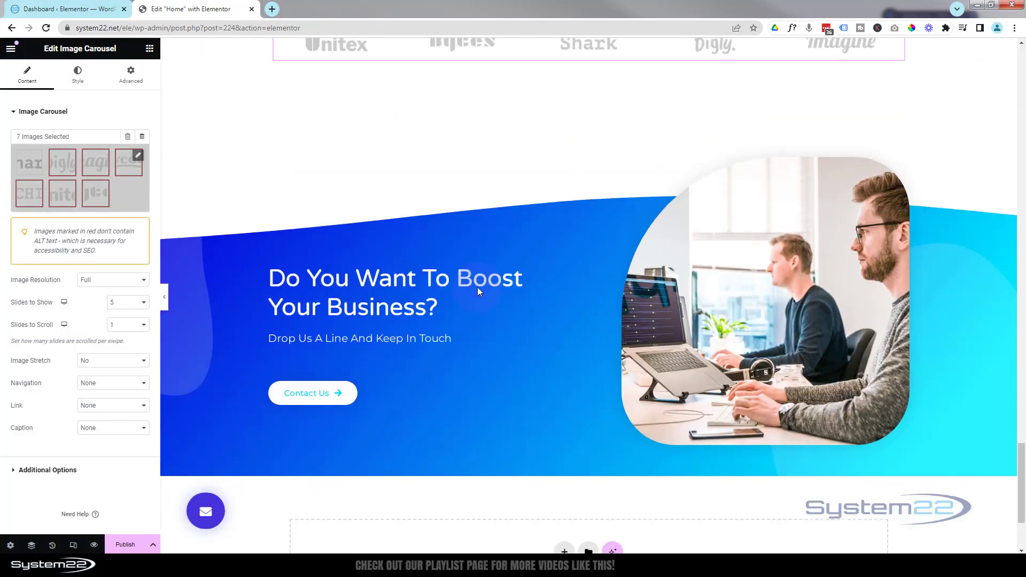
scroll(476, 287, "down", 2)
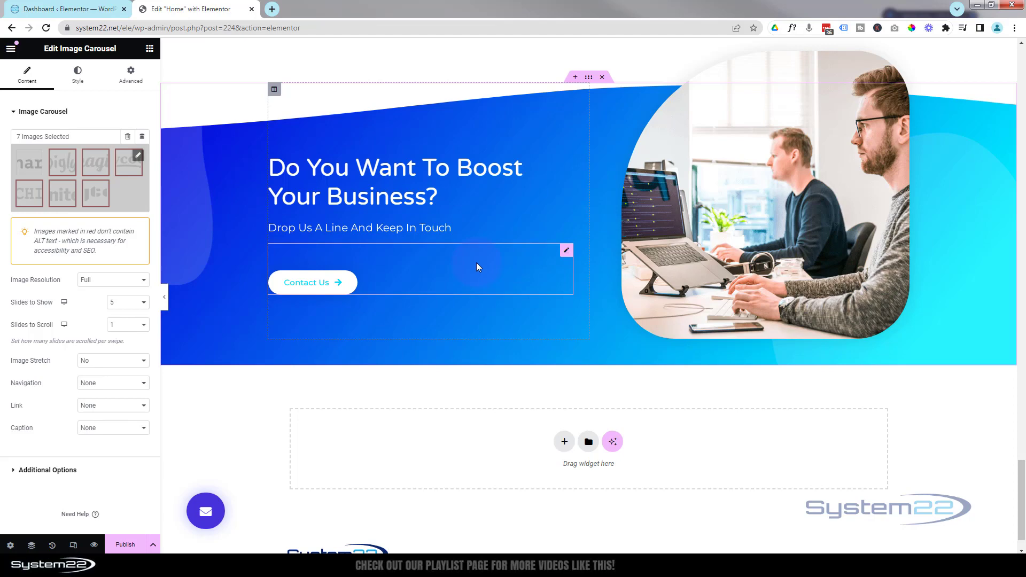
scroll(476, 262, "down", 1)
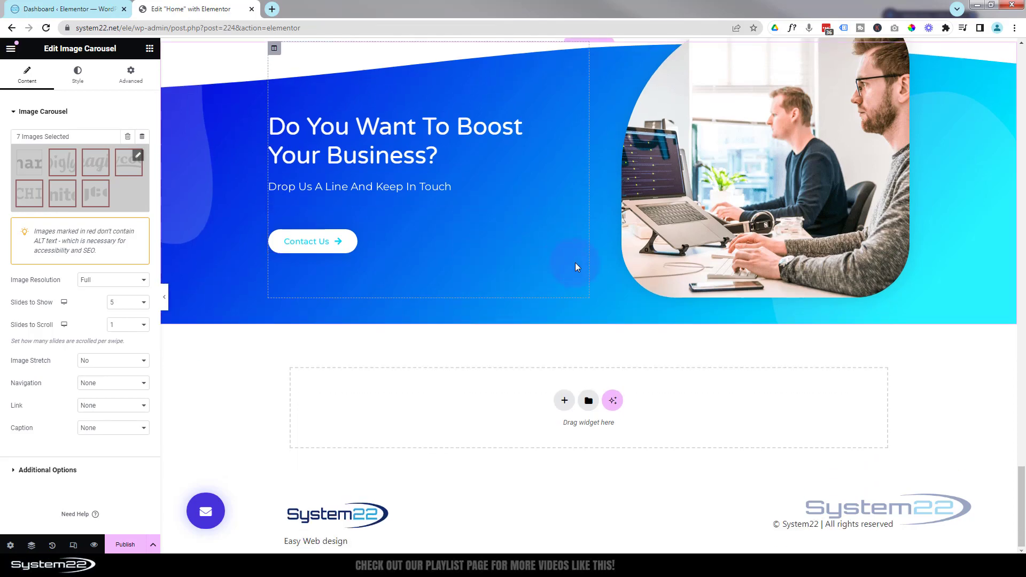
left_click(588, 401)
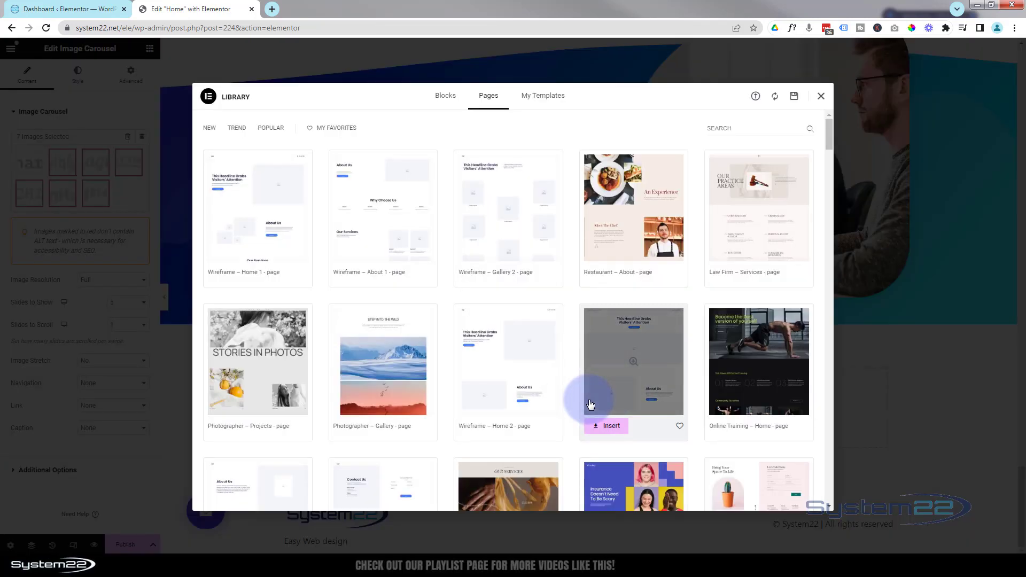
left_click(441, 102)
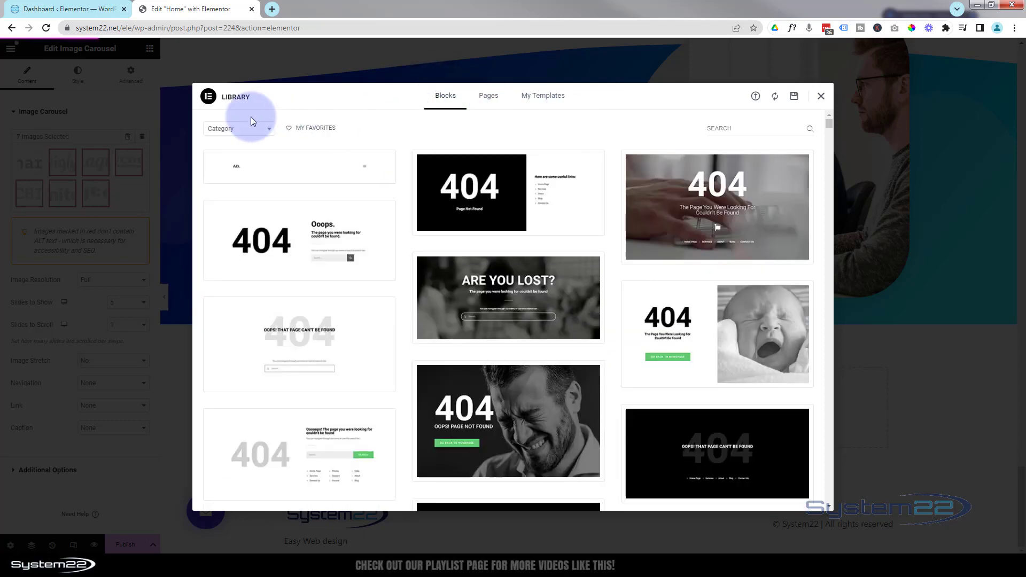
left_click(267, 132)
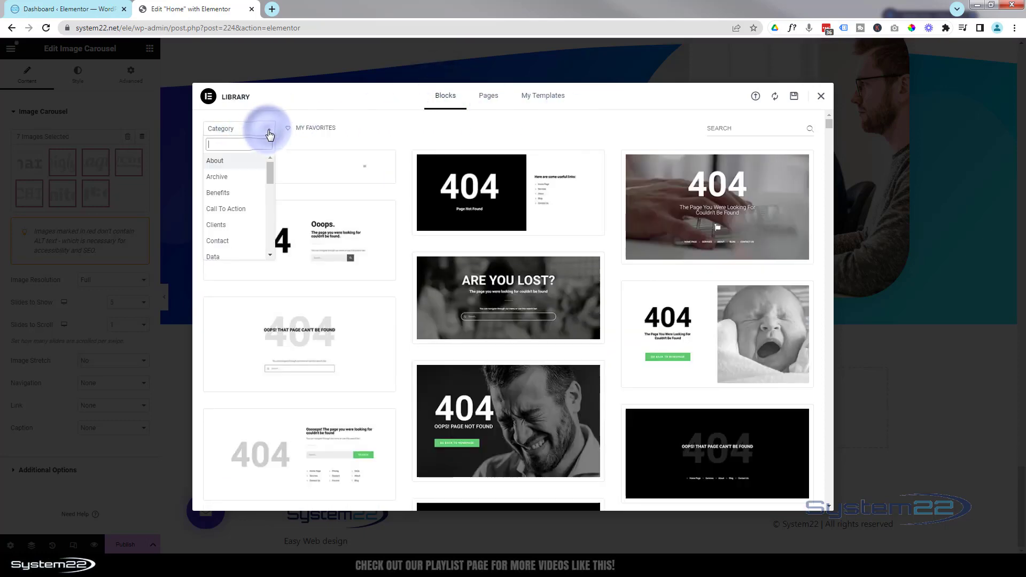
left_click(219, 241)
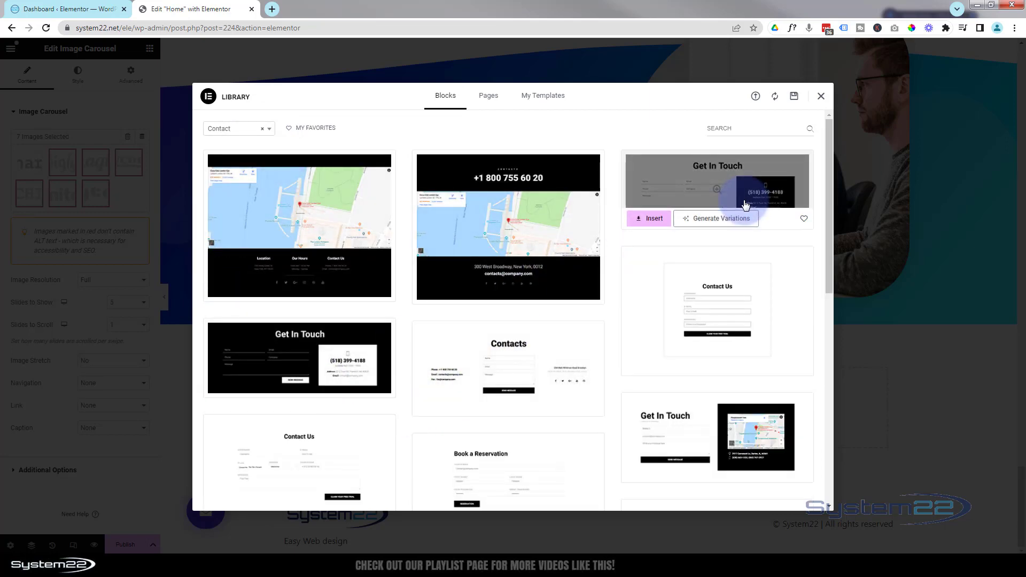
left_click(647, 219)
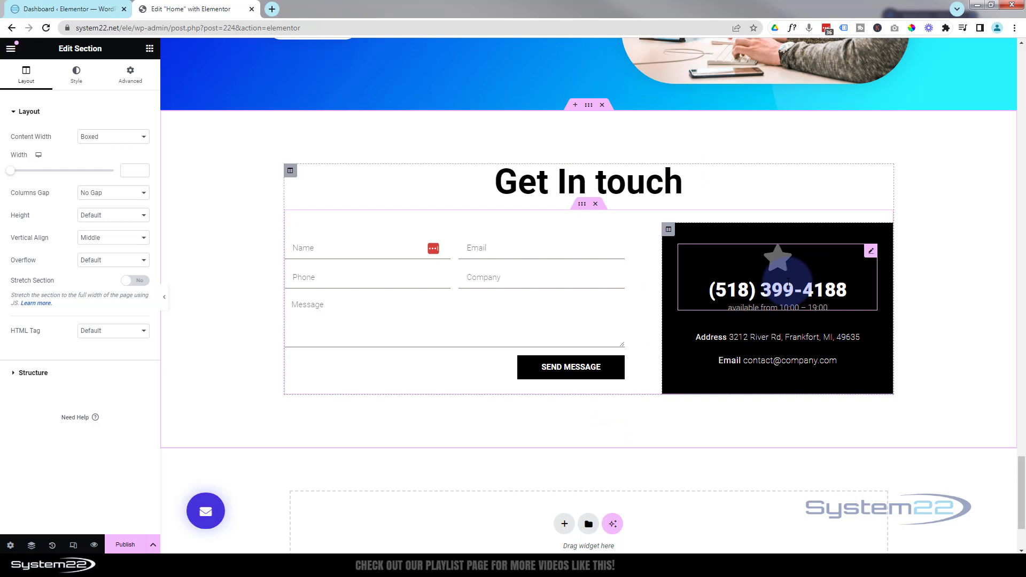
Step: Replace the area code of the phone number in the black contact card's icon box title
left_click(868, 252)
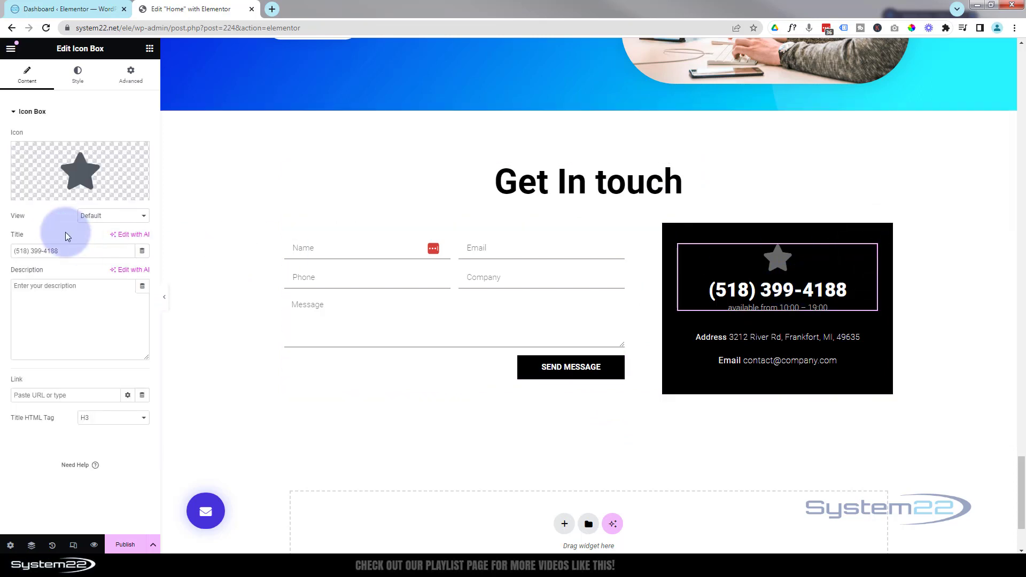
mouse_move(51, 179)
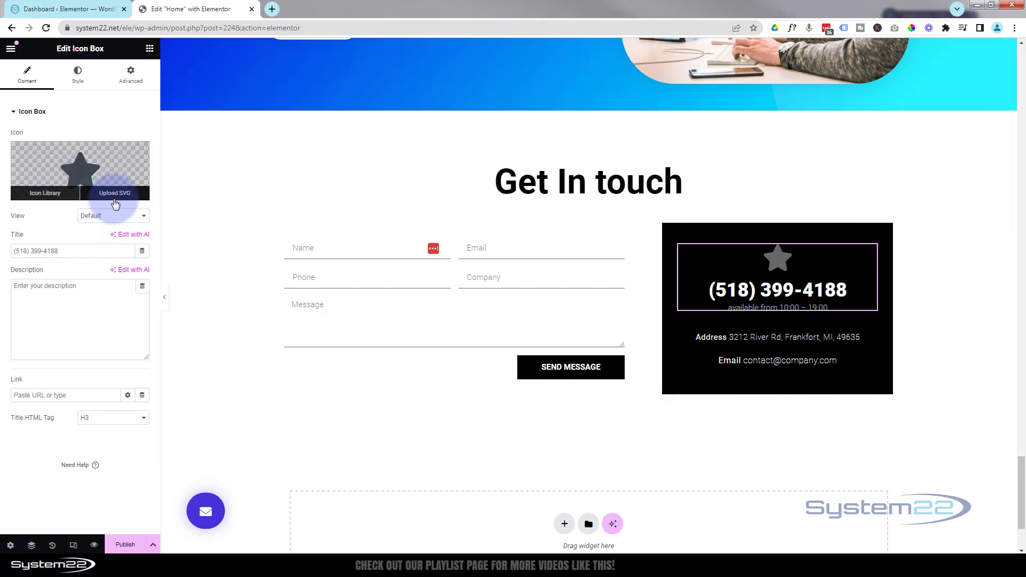
double_click(18, 251)
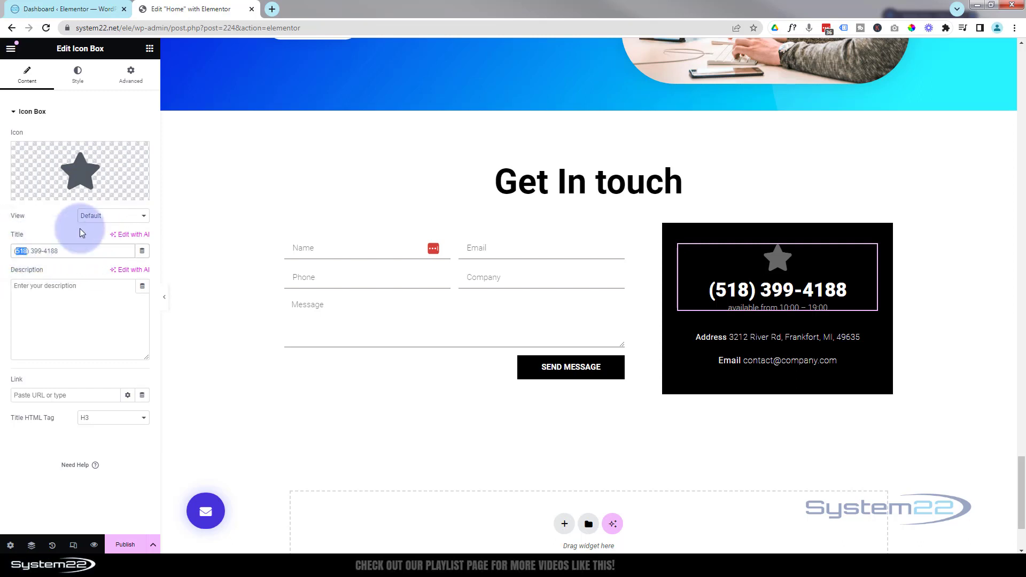
type("123")
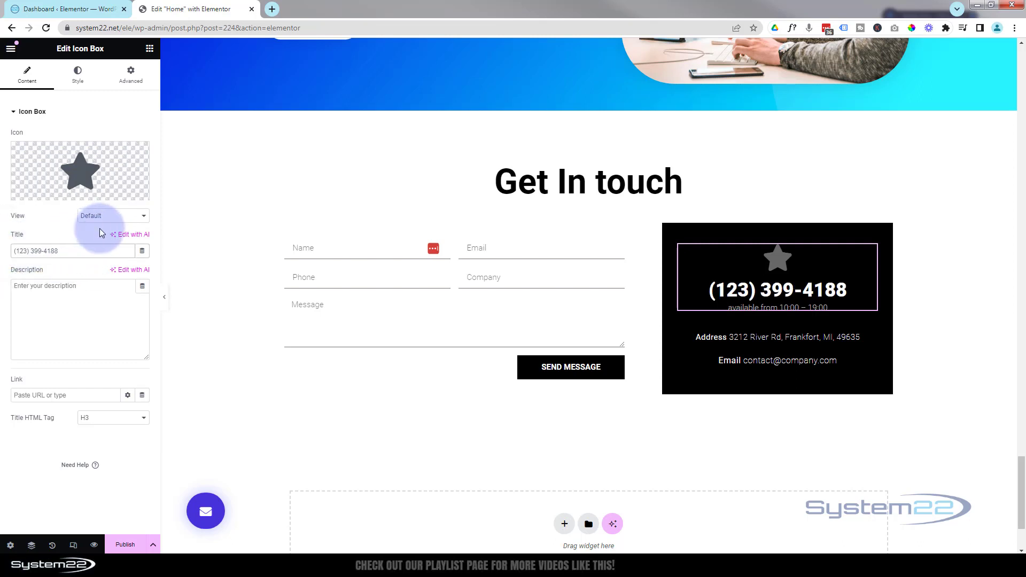
Step: Replace the street number in the contact card's address and the part before the @ in its contact e-mail
left_click(870, 341)
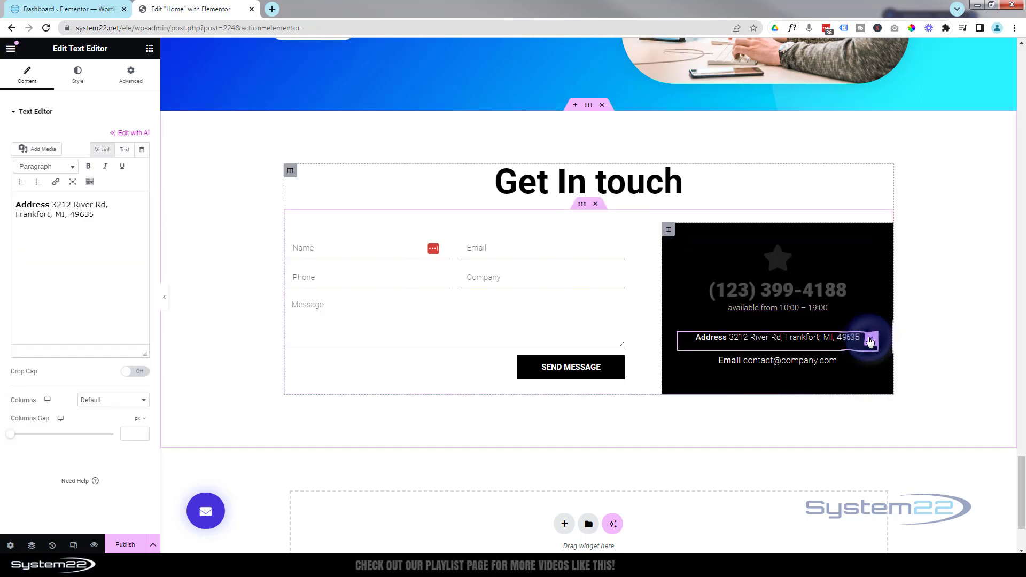
left_click(59, 210)
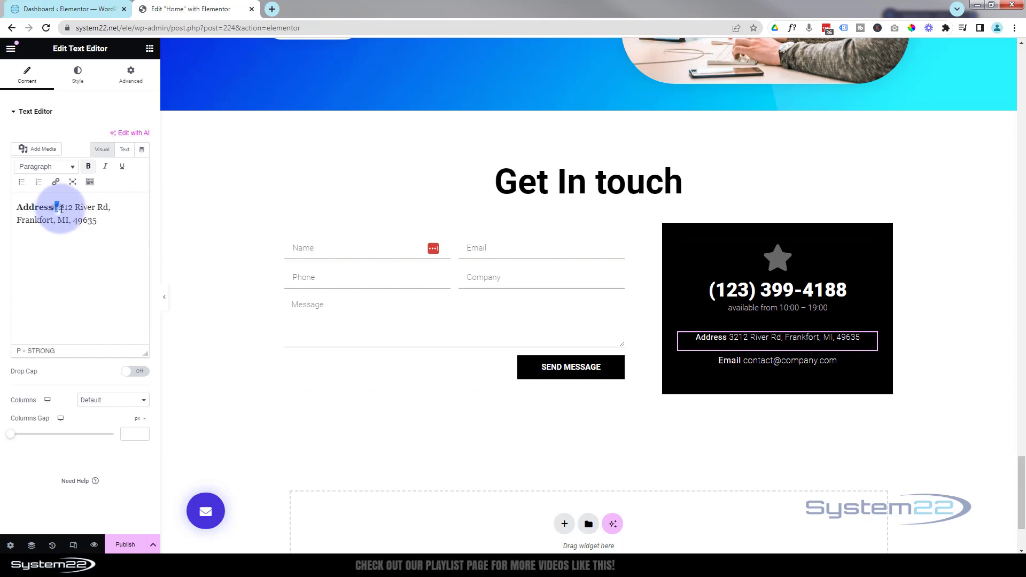
left_click_drag(55, 209, 73, 210)
type("1234")
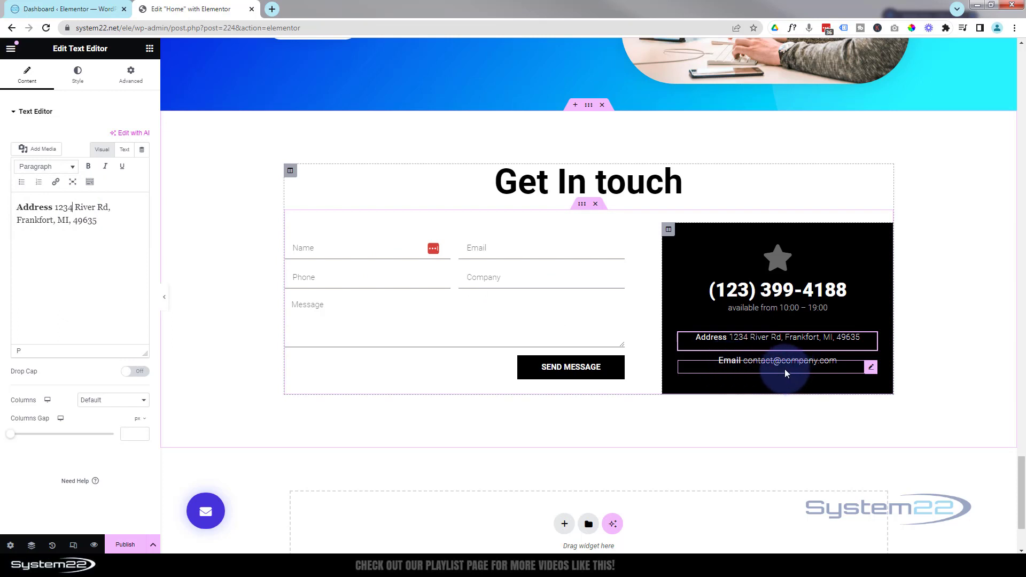
left_click(872, 367)
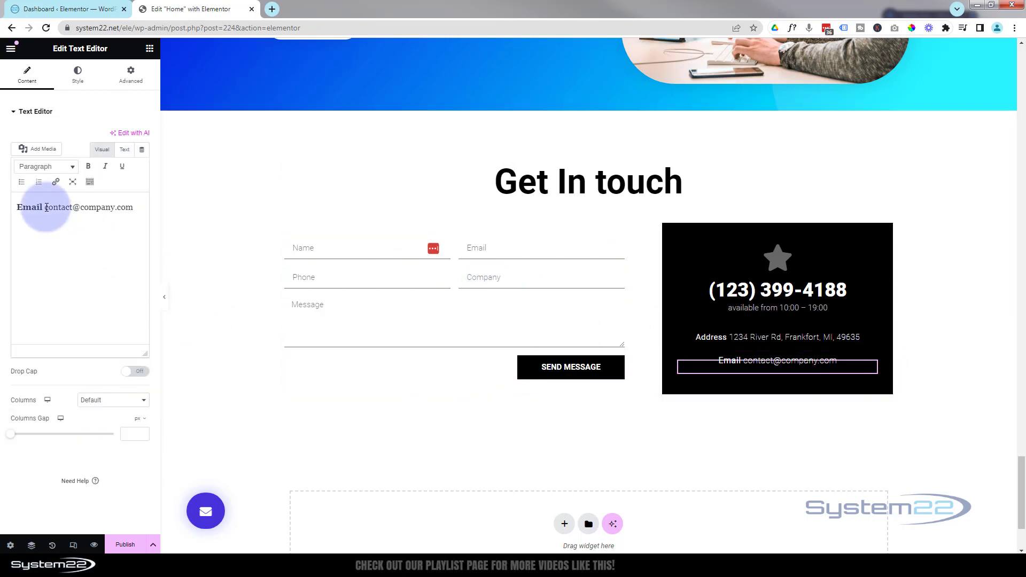
left_click_drag(45, 207, 70, 212)
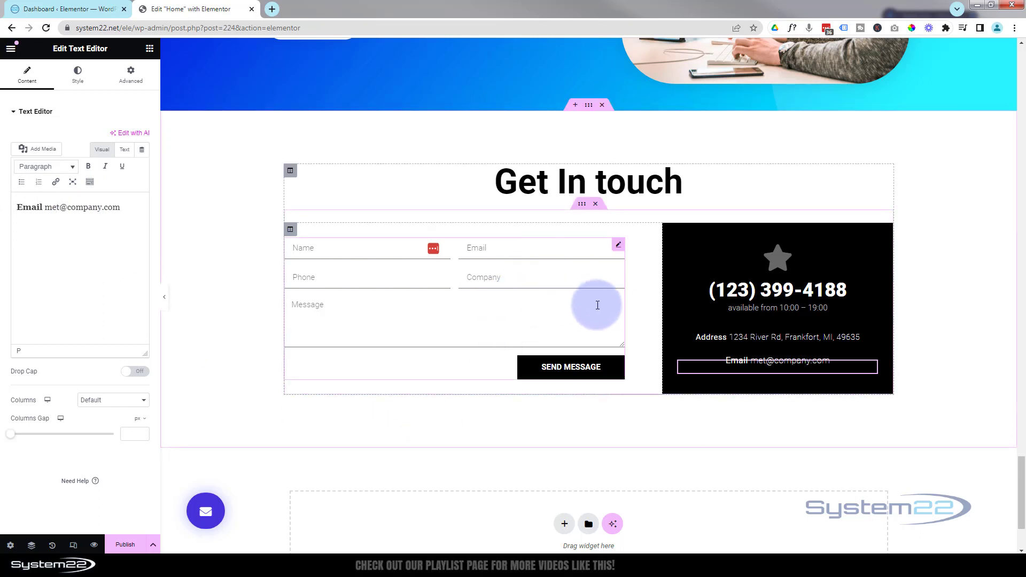
Step: Enter the recipient's e-mail address in the contact form's e-mail notification settings
left_click(619, 247)
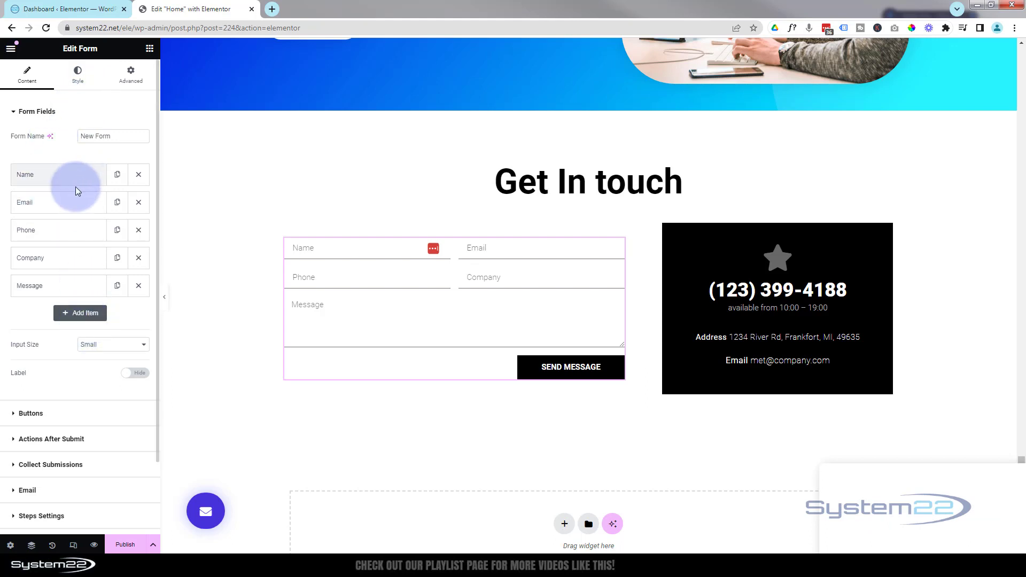
scroll(77, 268, "down", 2)
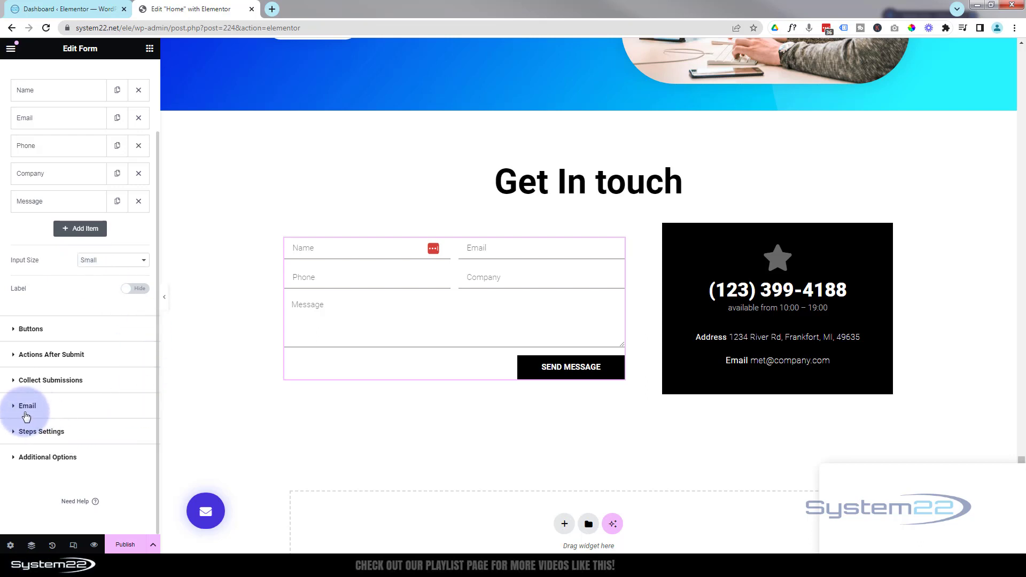
left_click(58, 409)
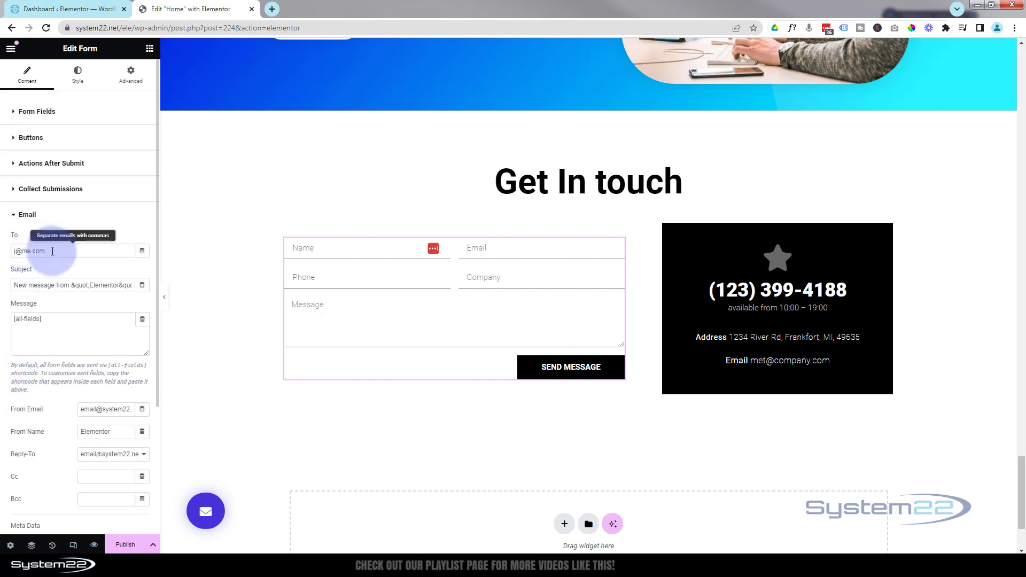
left_click(17, 251)
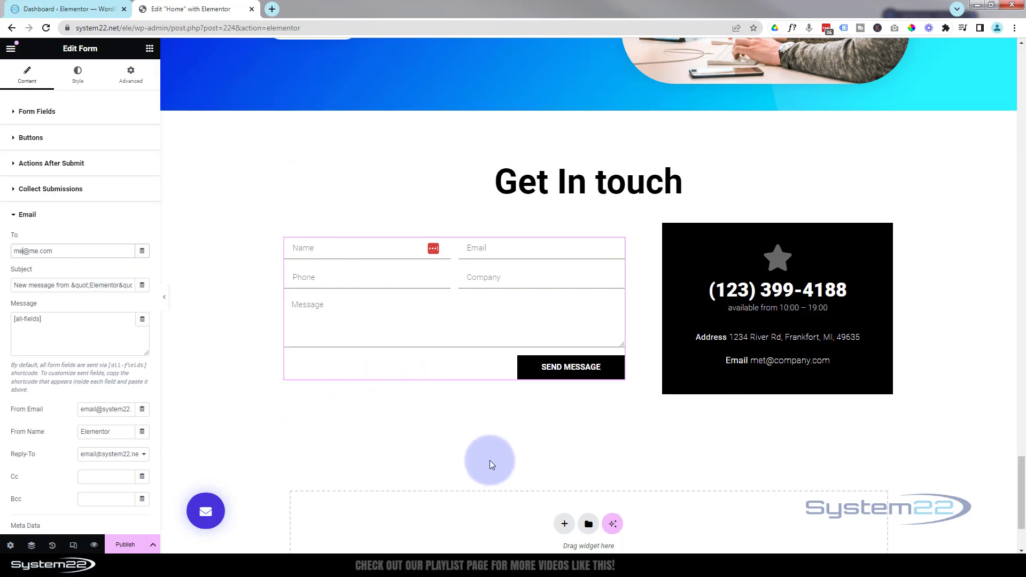
Step: Review the page sections between the contact form and the service cards
scroll(489, 460, "up", 10)
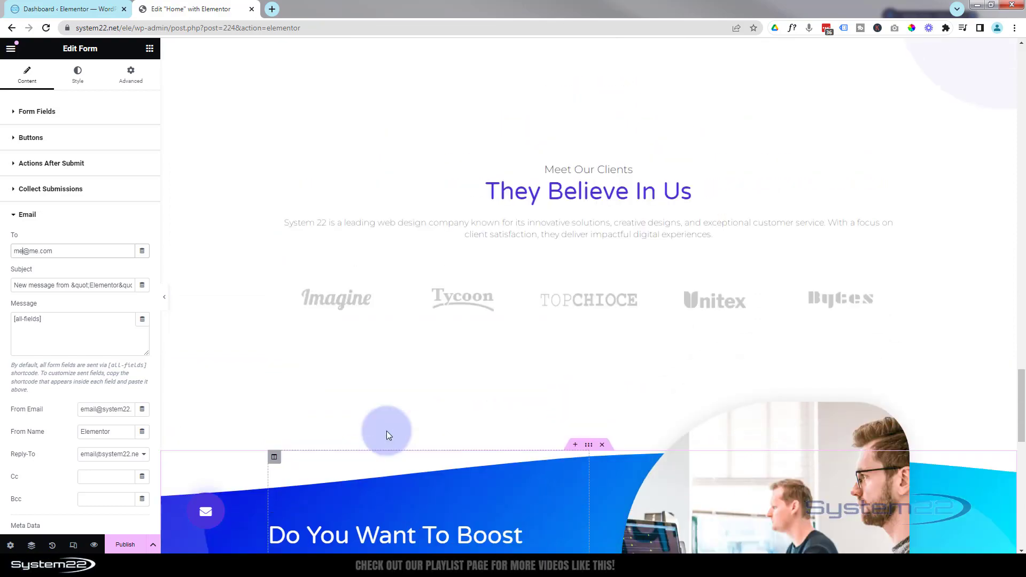
scroll(387, 431, "up", 20)
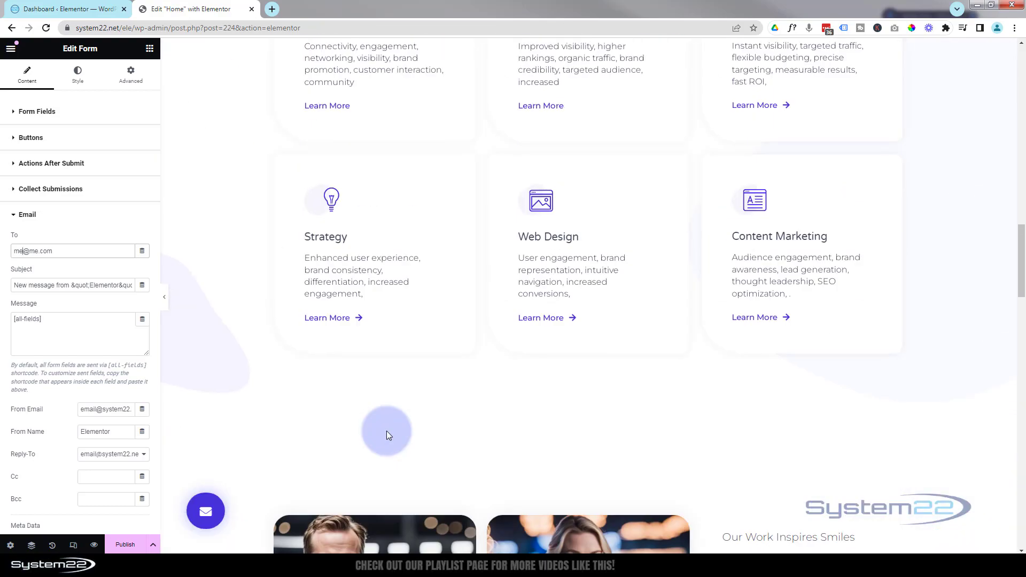
scroll(386, 431, "up", 3)
scroll(386, 431, "down", 3)
scroll(376, 493, "down", 3)
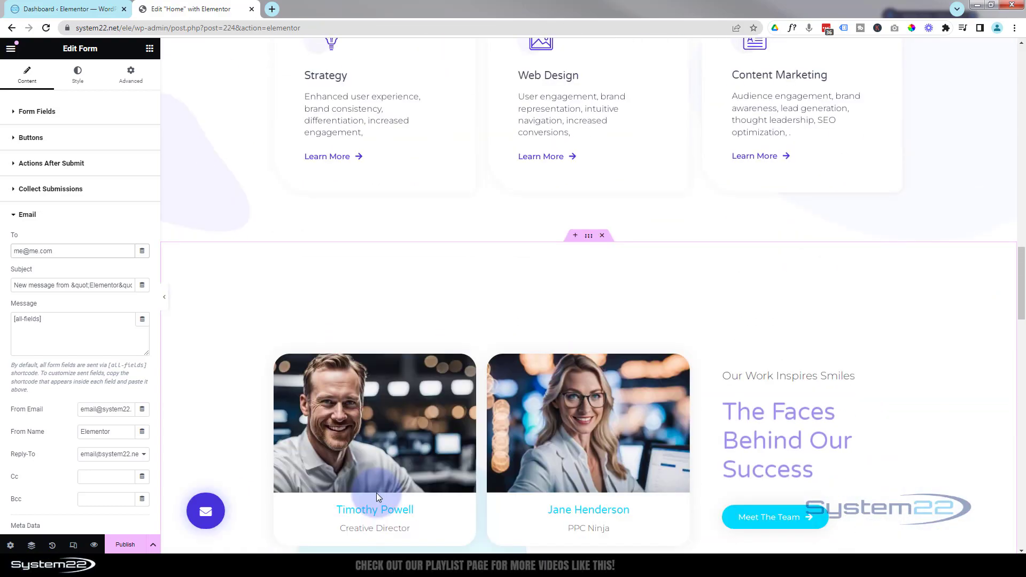
scroll(376, 492, "down", 10)
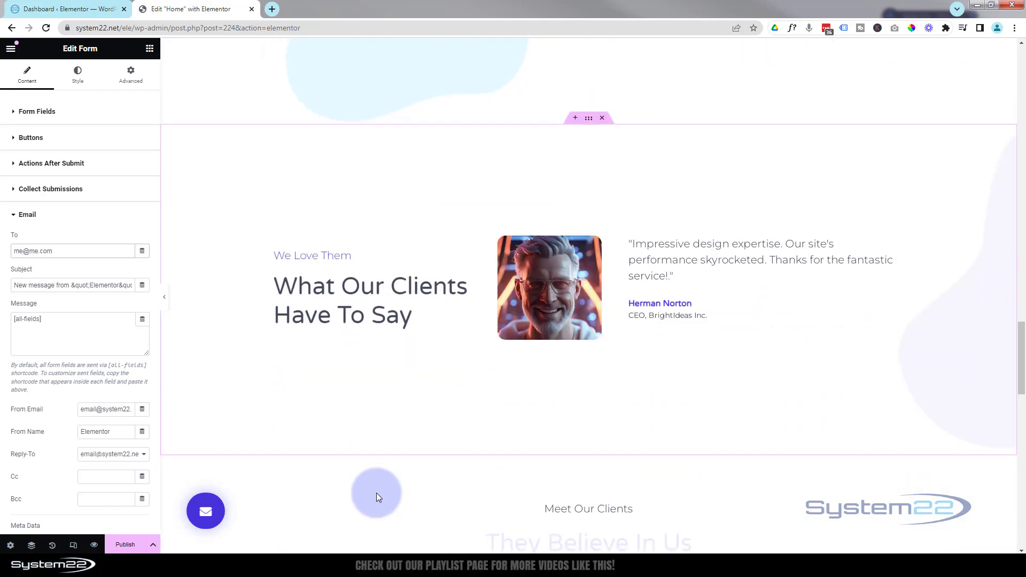
scroll(376, 493, "down", 6)
scroll(376, 493, "down", 7)
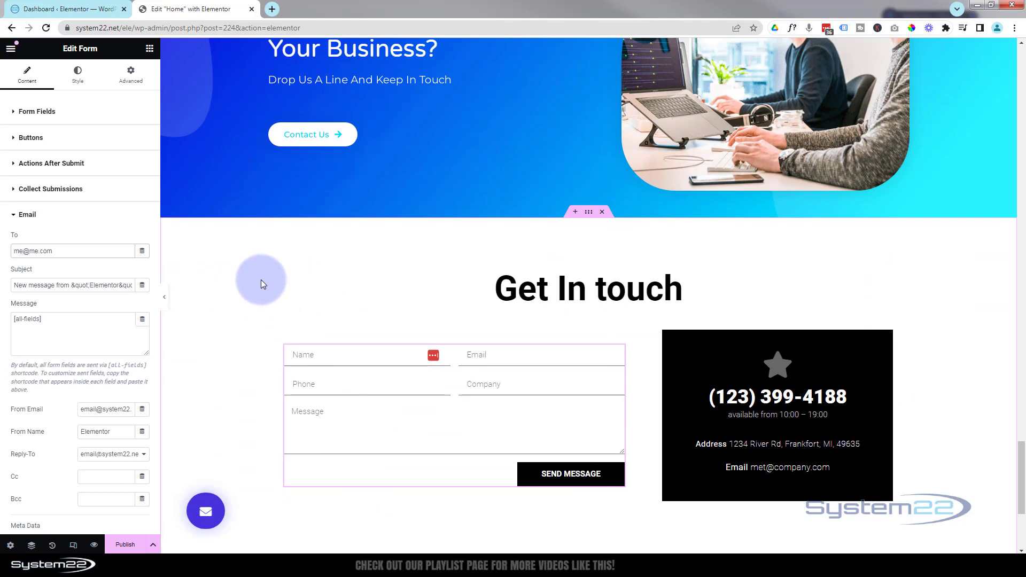
Step: Give the "Get In touch" section the CSS ID "contact"
left_click(588, 214)
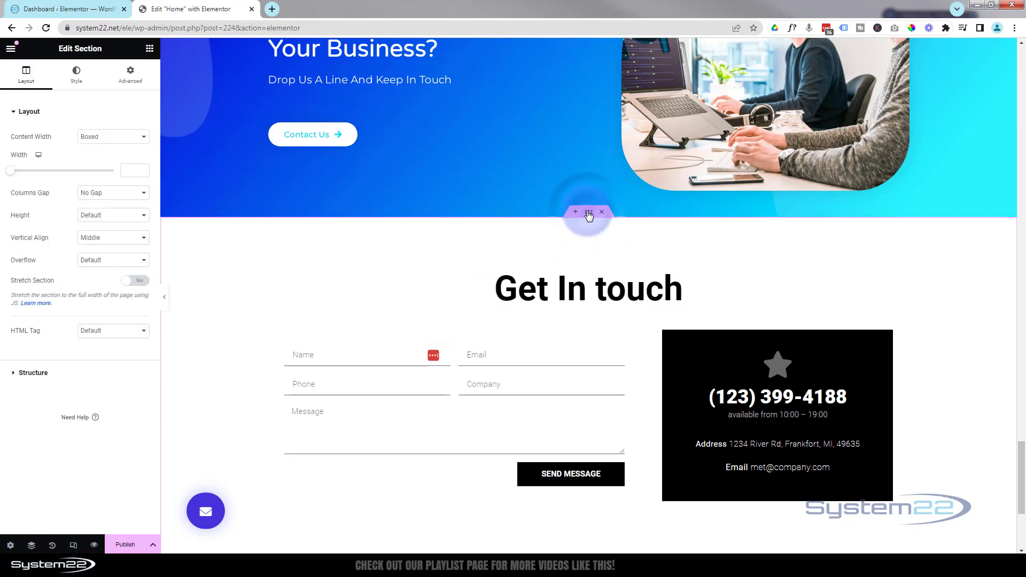
left_click(131, 77)
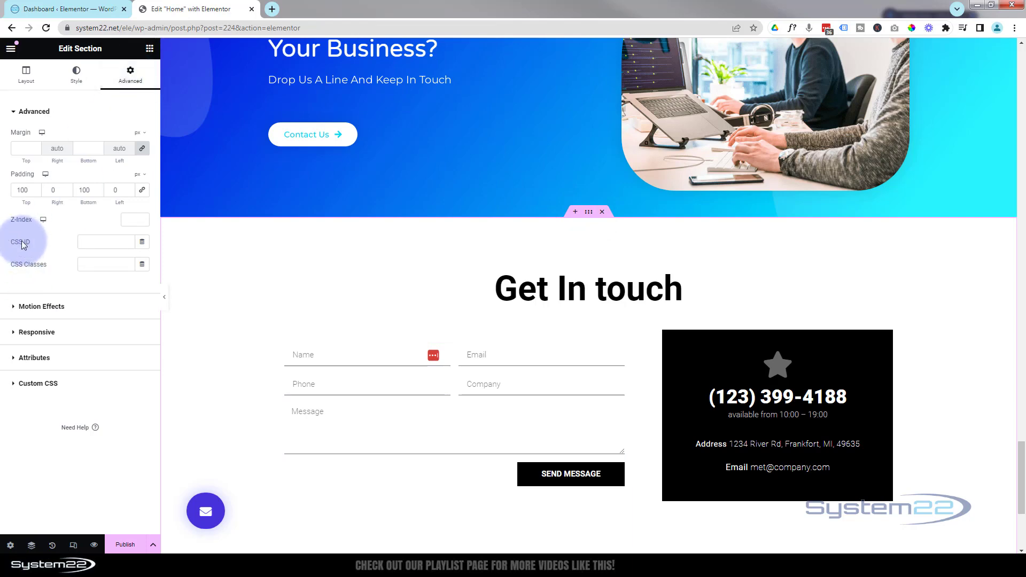
left_click(78, 241)
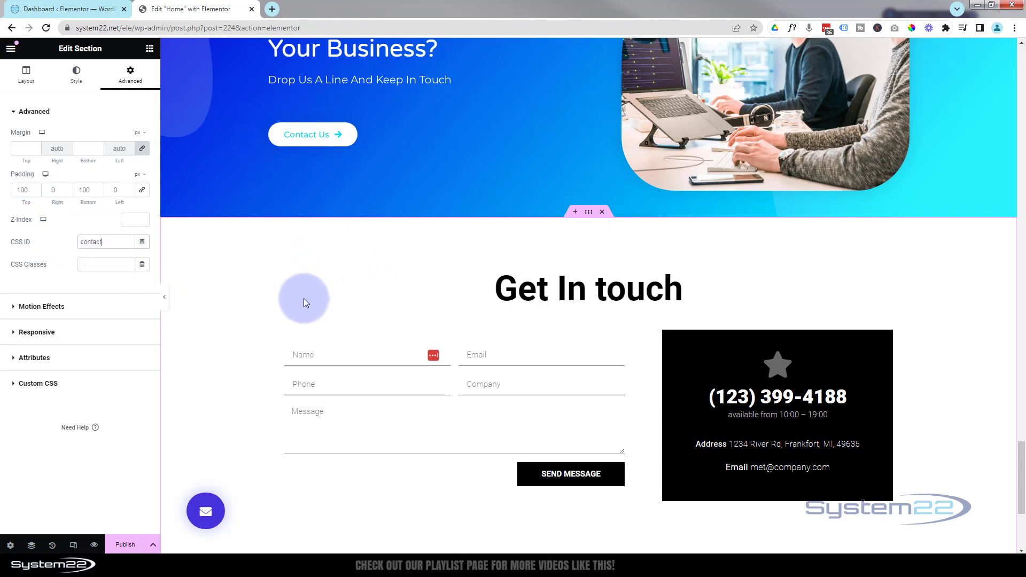
left_click(235, 274)
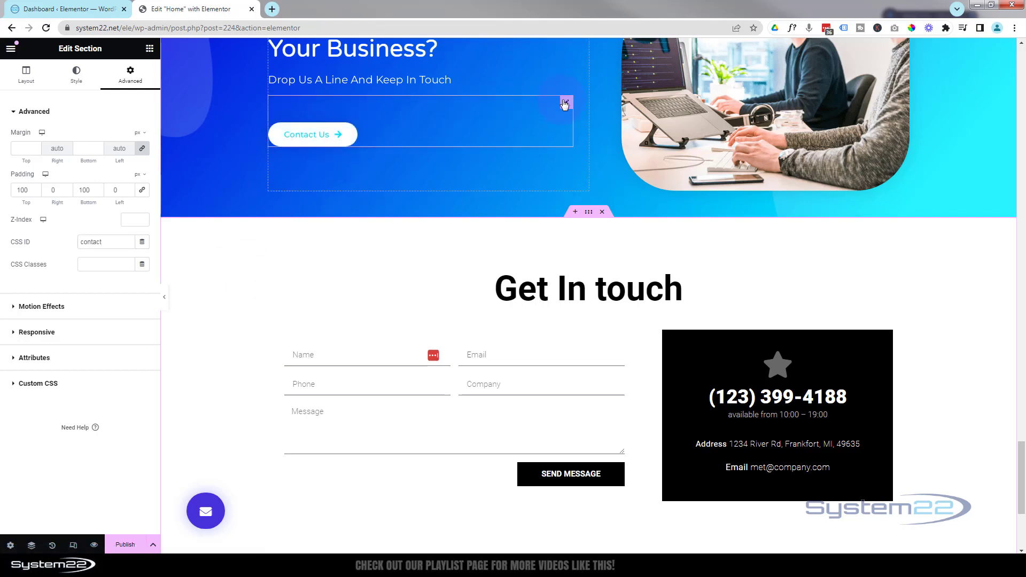
Step: Link the Contact Us button in the "Boost Your Business" section to #contact and change its icon to a down arrow
left_click(564, 104)
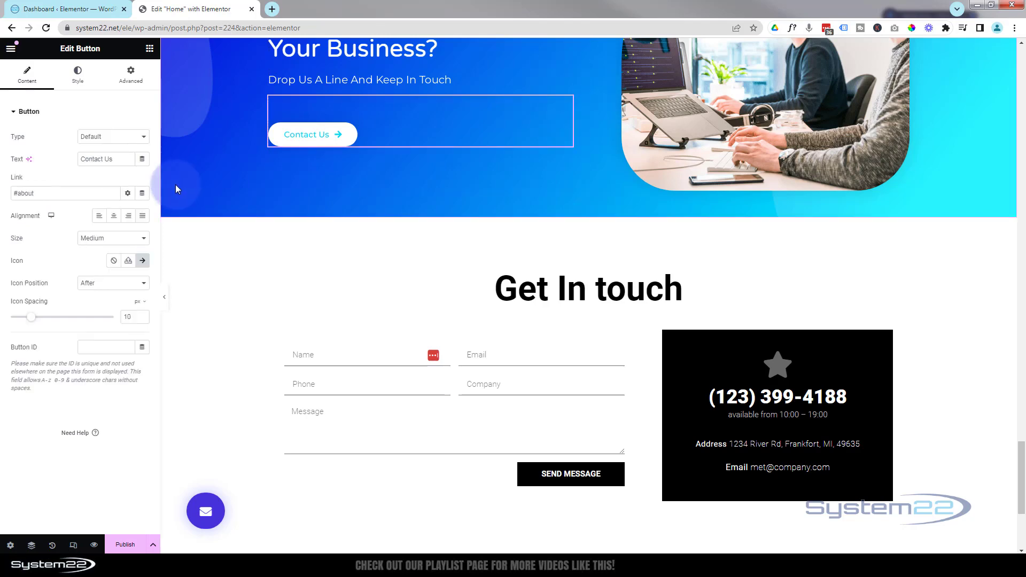
left_click(43, 193)
triple_click(27, 193)
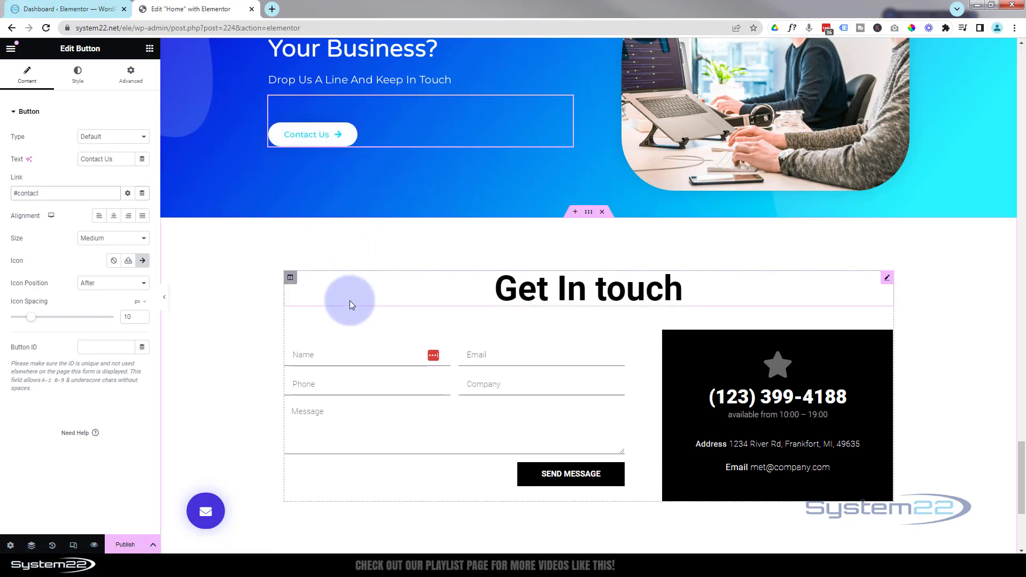
left_click(142, 262)
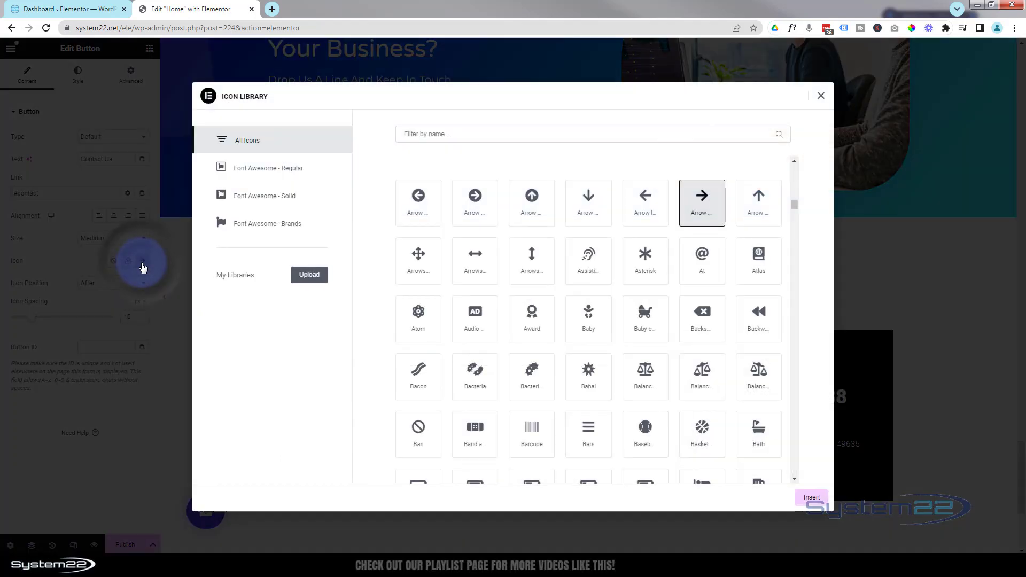
left_click(607, 200)
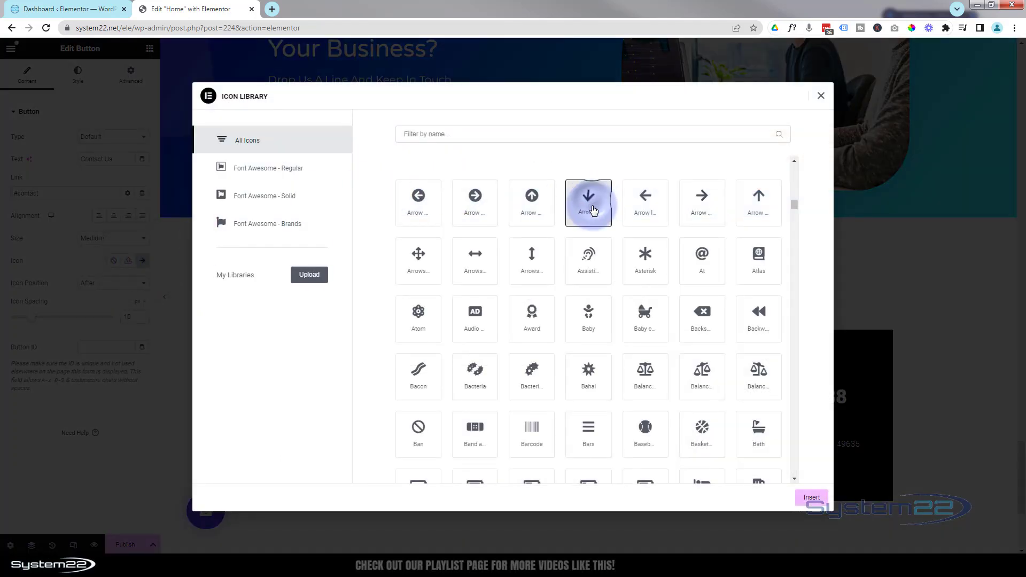
left_click(812, 498)
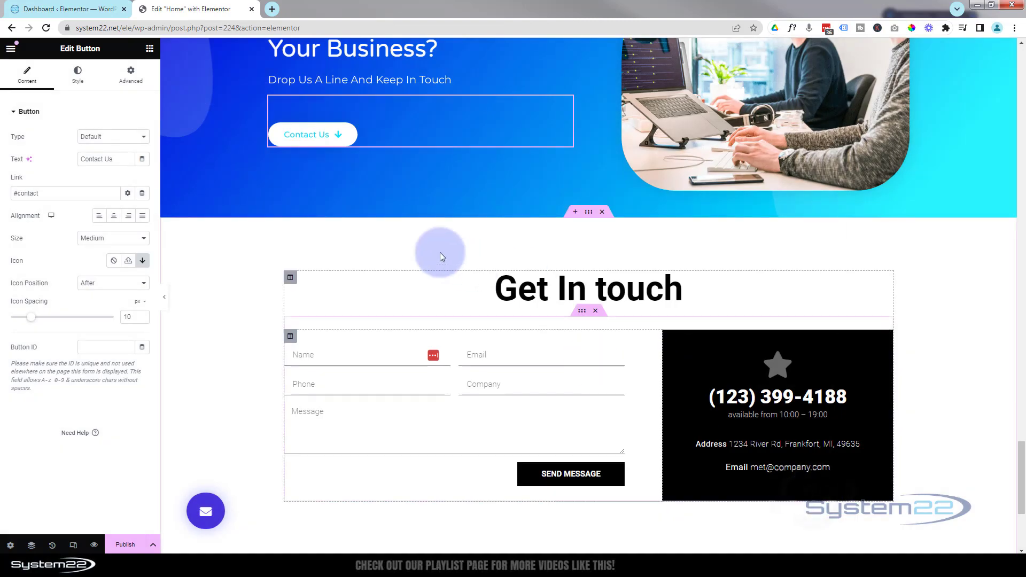
Step: Change the text of the Meet The Team button beside the team cards to "Reach Out"
scroll(338, 299, "up", 15)
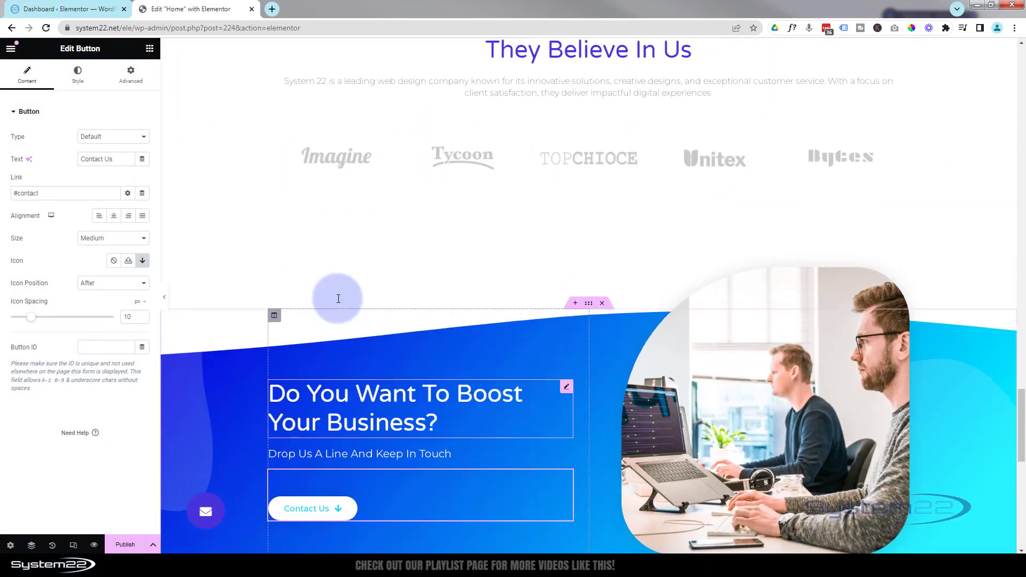
scroll(338, 298, "up", 10)
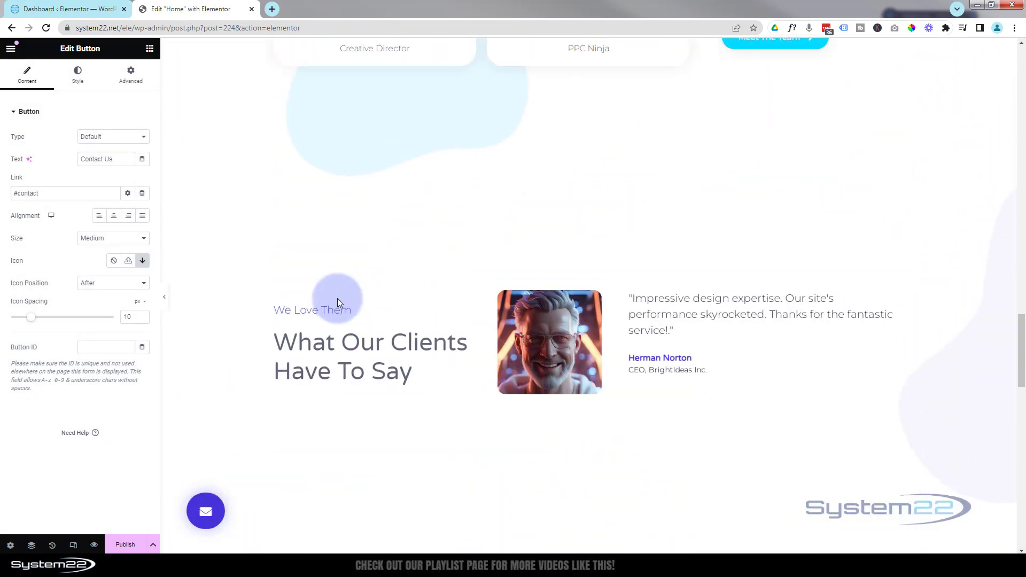
scroll(337, 298, "up", 1)
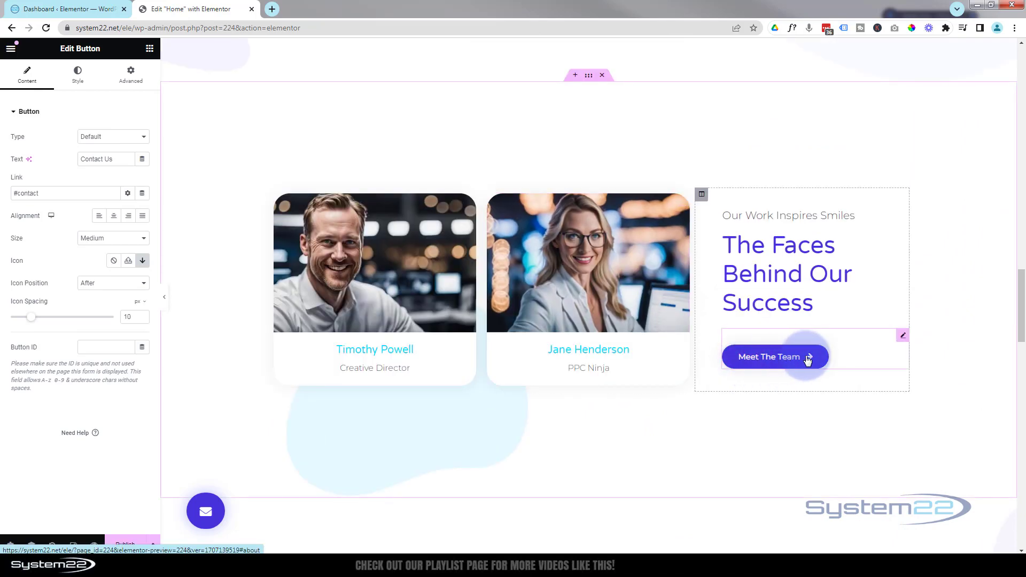
left_click(904, 339)
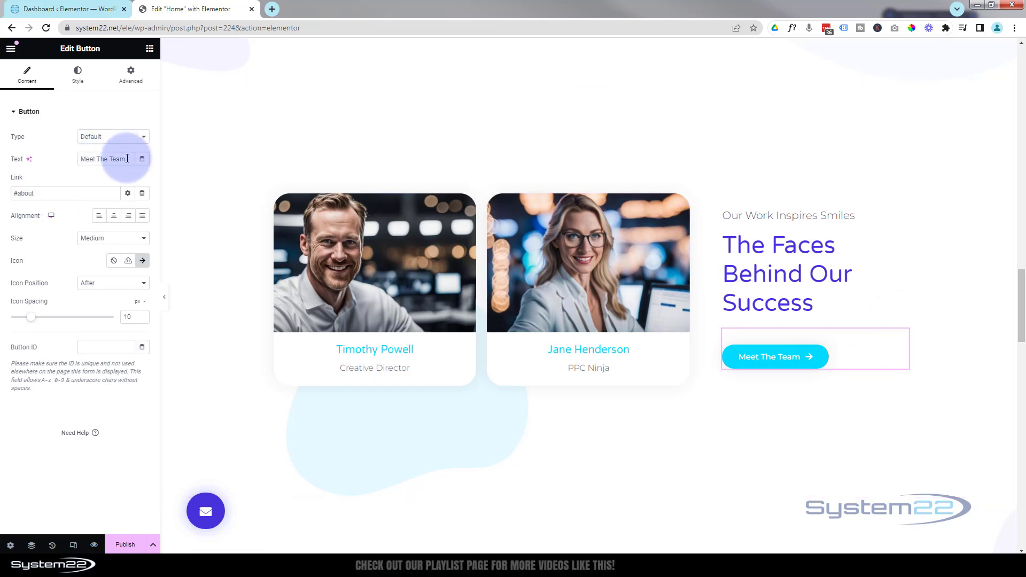
left_click_drag(127, 159, 75, 165)
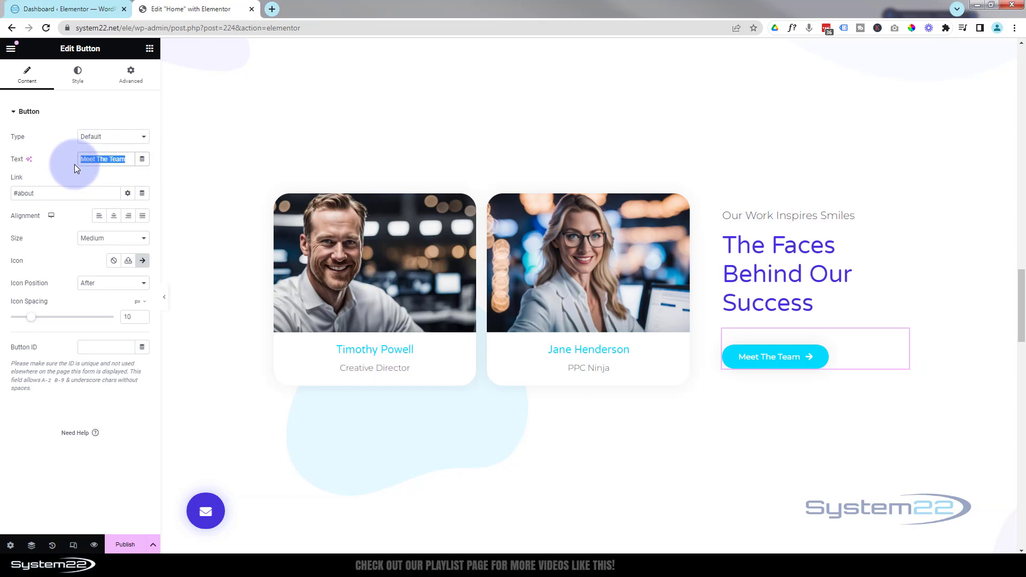
type("Reach ")
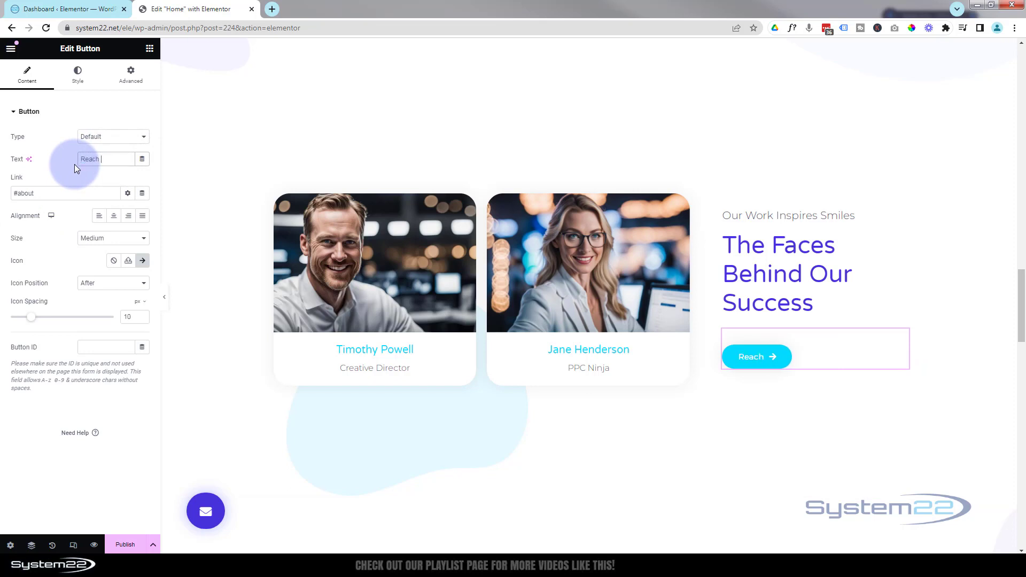
type("Out")
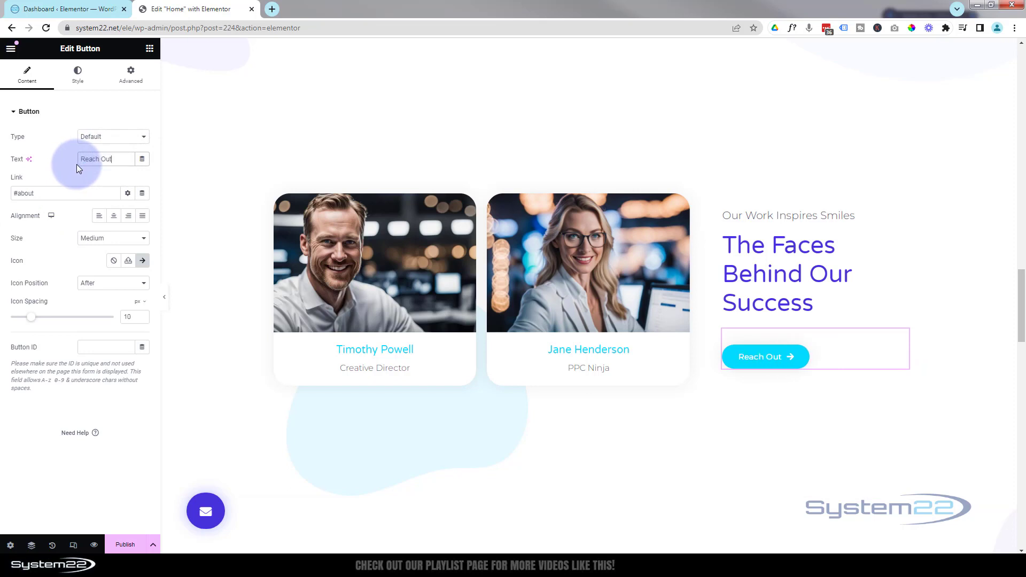
Step: Change the Reach Out button's icon to a down arrow and set its link to #contact
left_click(143, 262)
left_click(587, 204)
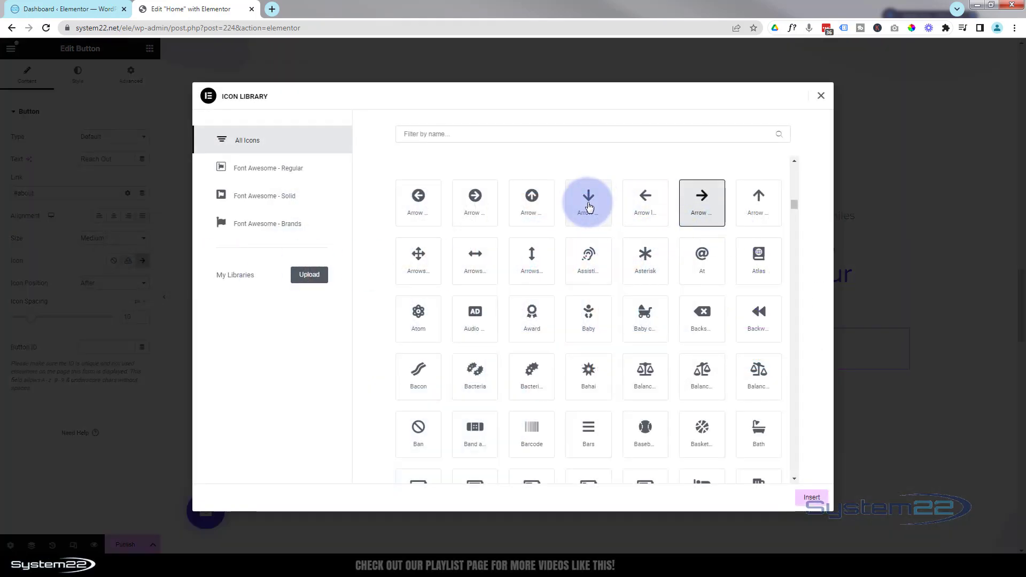
left_click(808, 496)
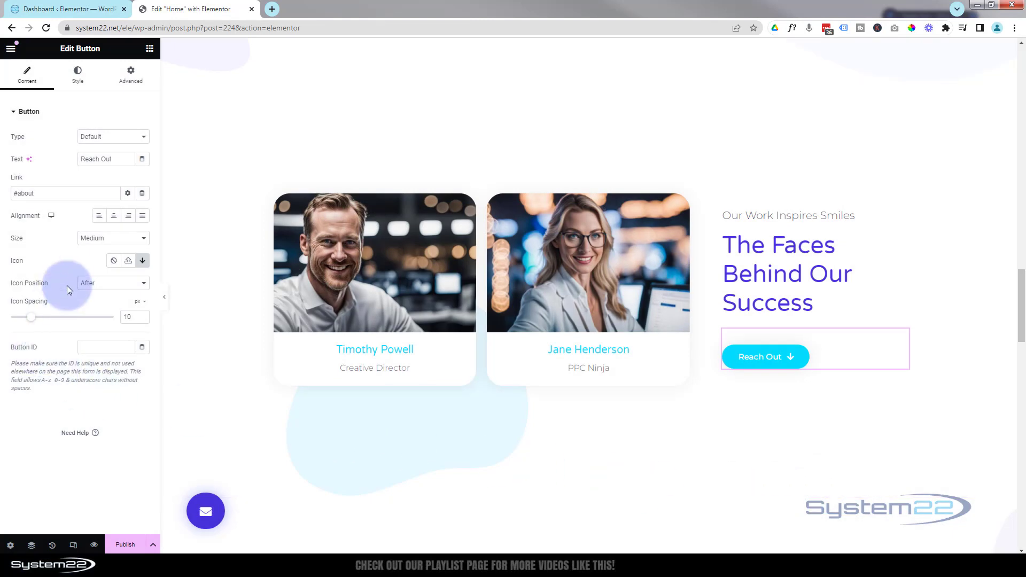
triple_click(24, 193)
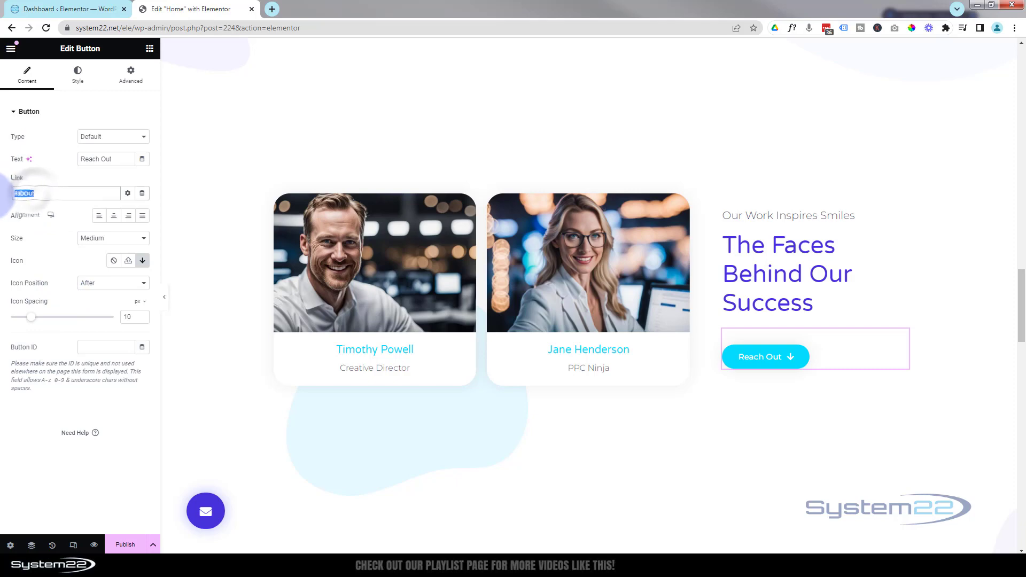
type("#")
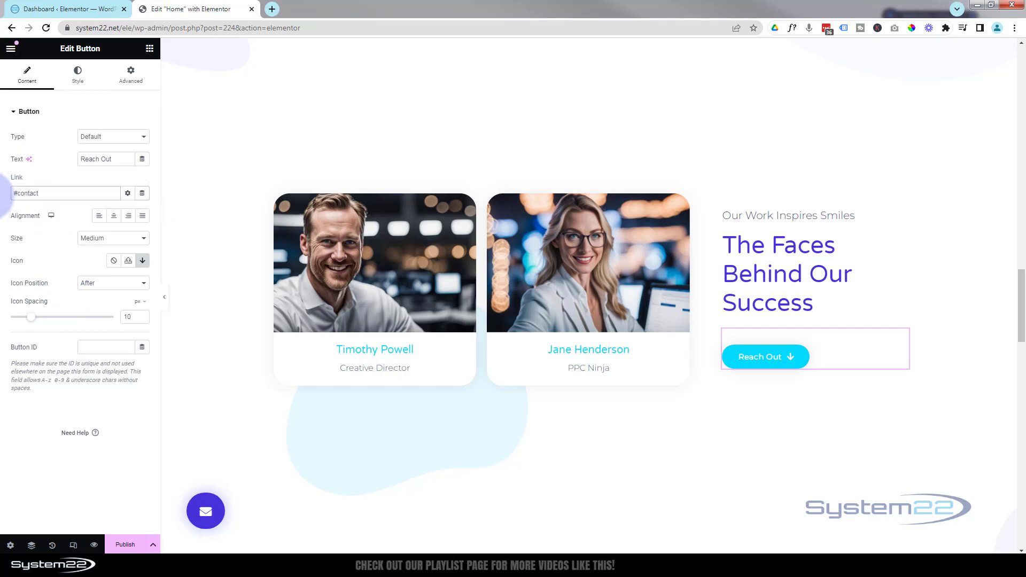
type("contact")
Step: Change the text of the More Services button beside "What Can We Do For You?" to "More Info"
scroll(446, 457, "up", 9)
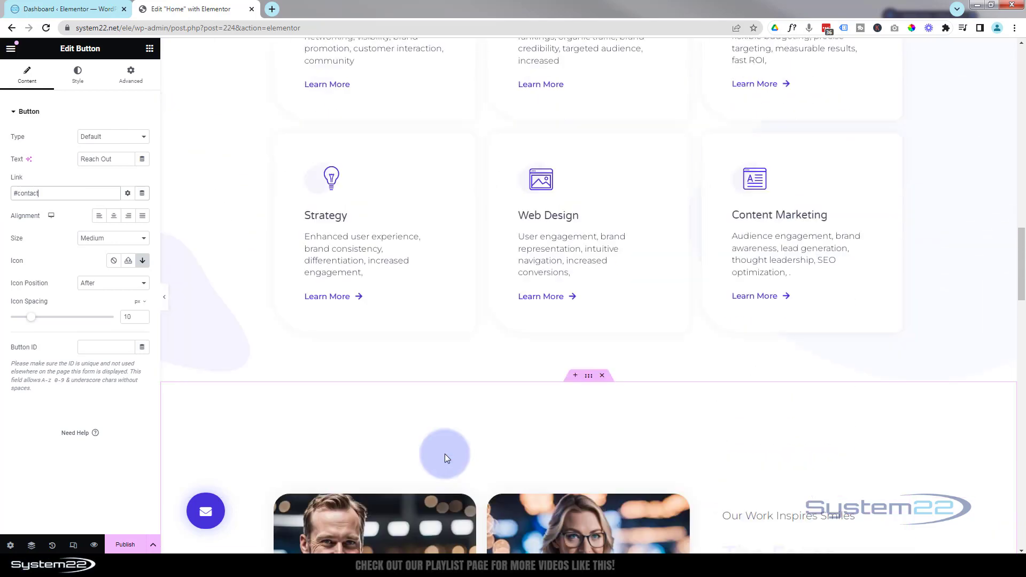
scroll(445, 453, "up", 4)
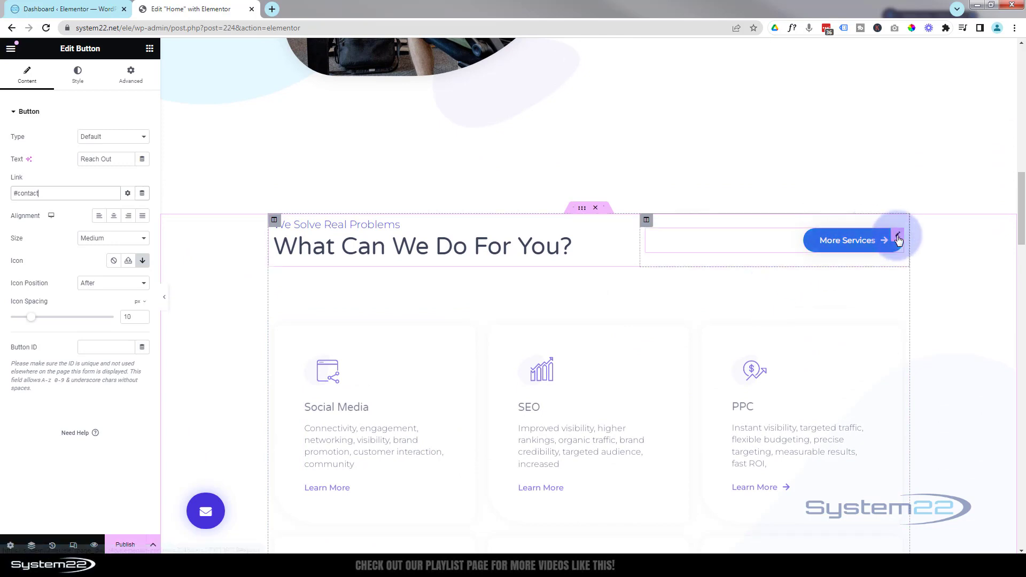
left_click(898, 240)
left_click_drag(131, 158, 81, 158)
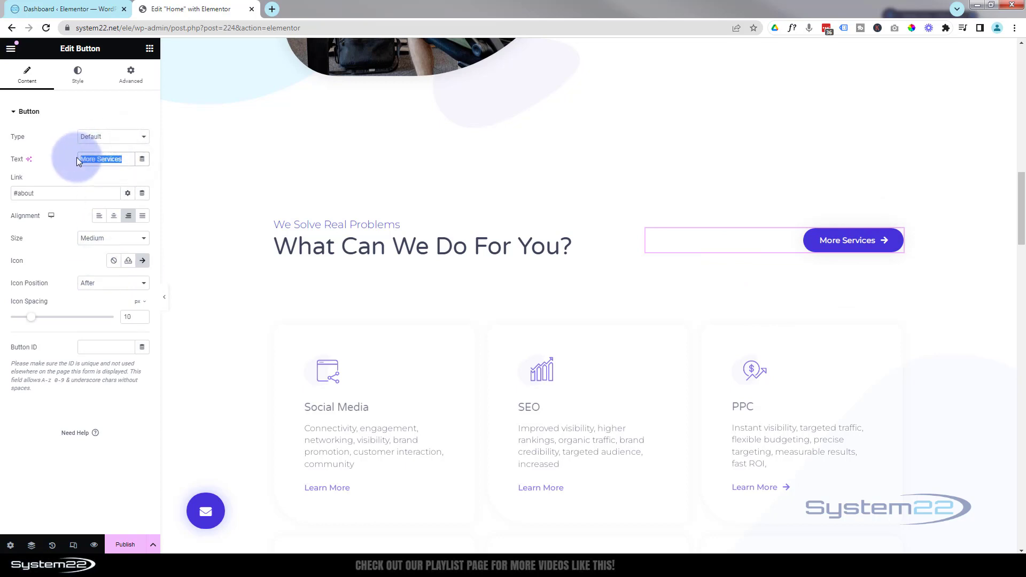
type("More Info")
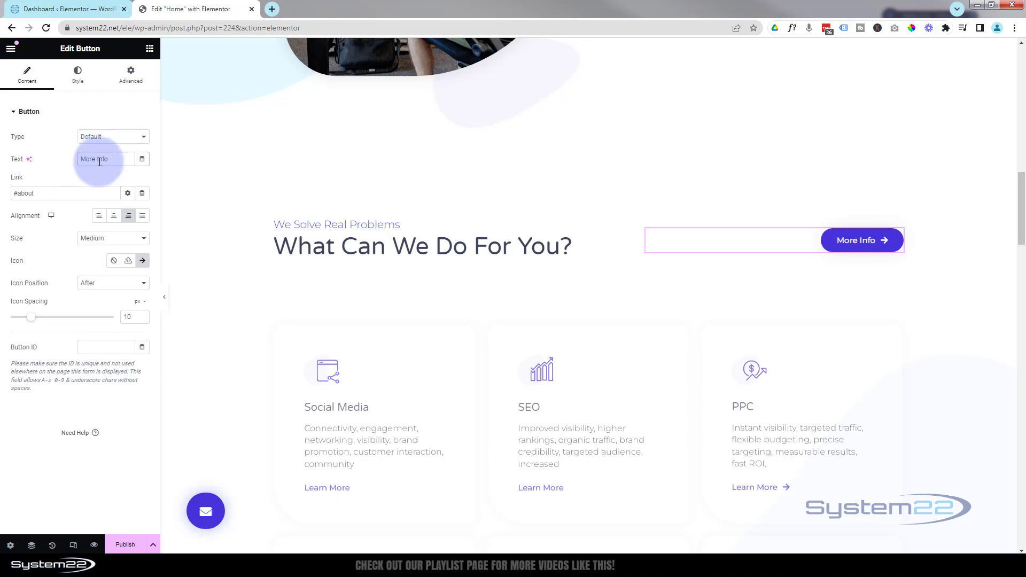
Step: Change the More Info button's icon to a down arrow and set its link to #contact
left_click(143, 260)
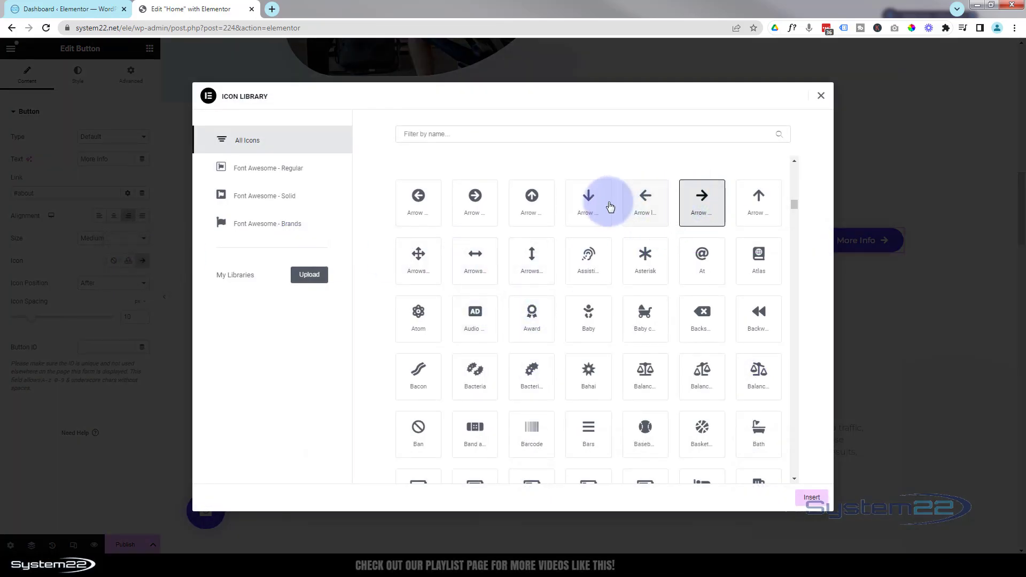
left_click(590, 201)
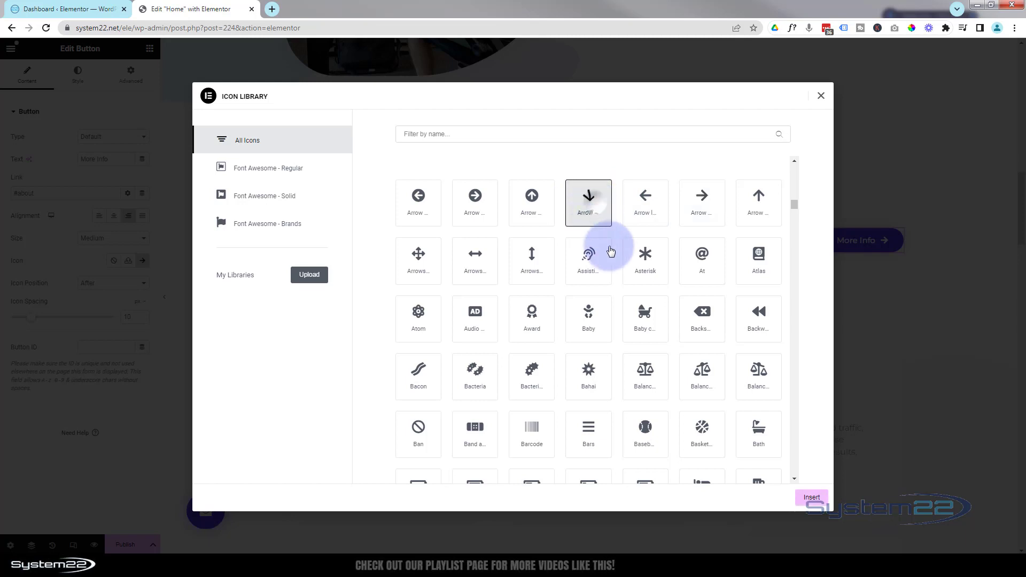
left_click(800, 503)
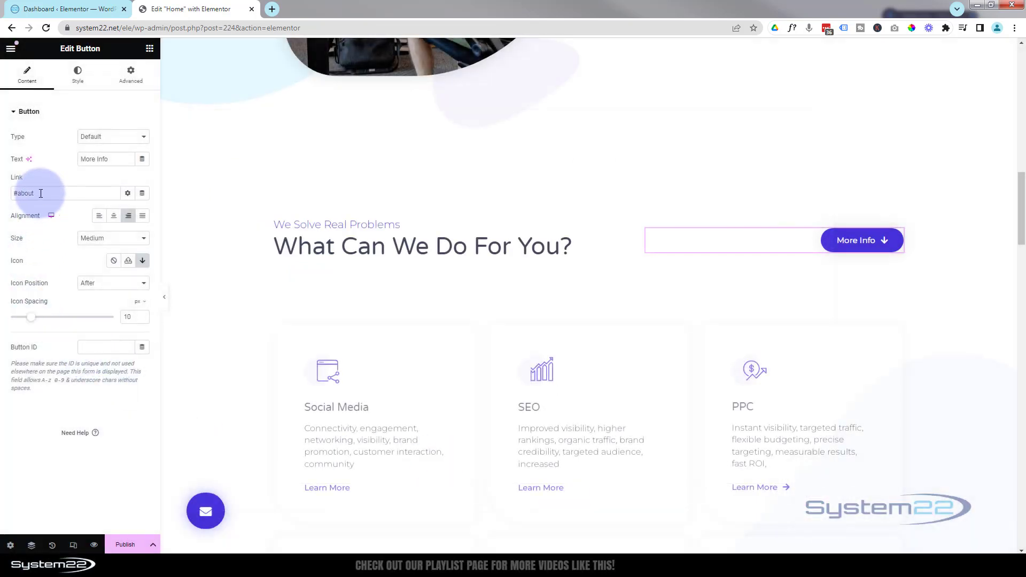
left_click_drag(34, 193, 12, 193)
type("#")
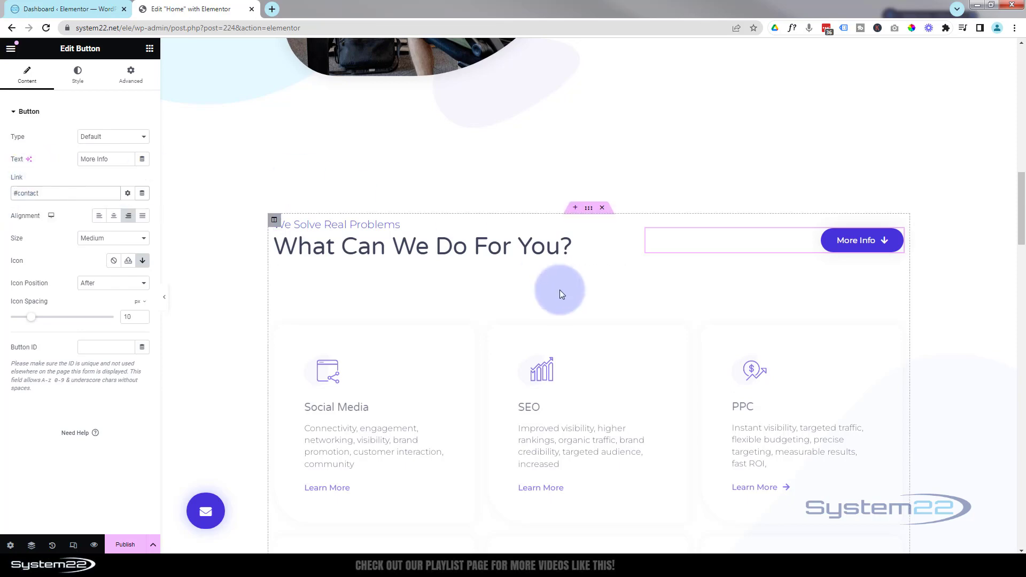
Step: Set the link of the Learn More button in the Unique Campaigns section to #services and its icon to a down arrow
scroll(559, 289, "up", 5)
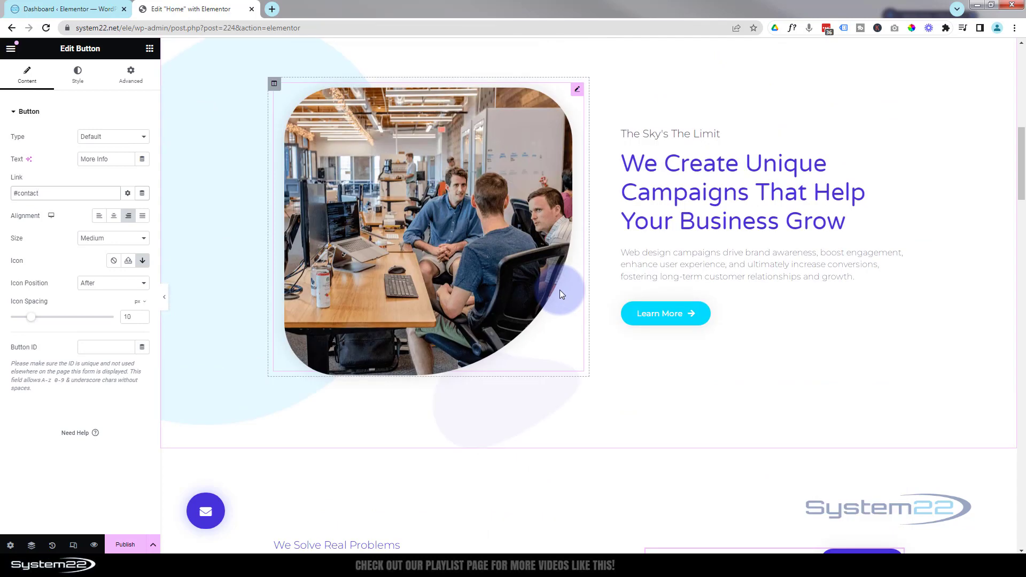
scroll(560, 289, "up", 2)
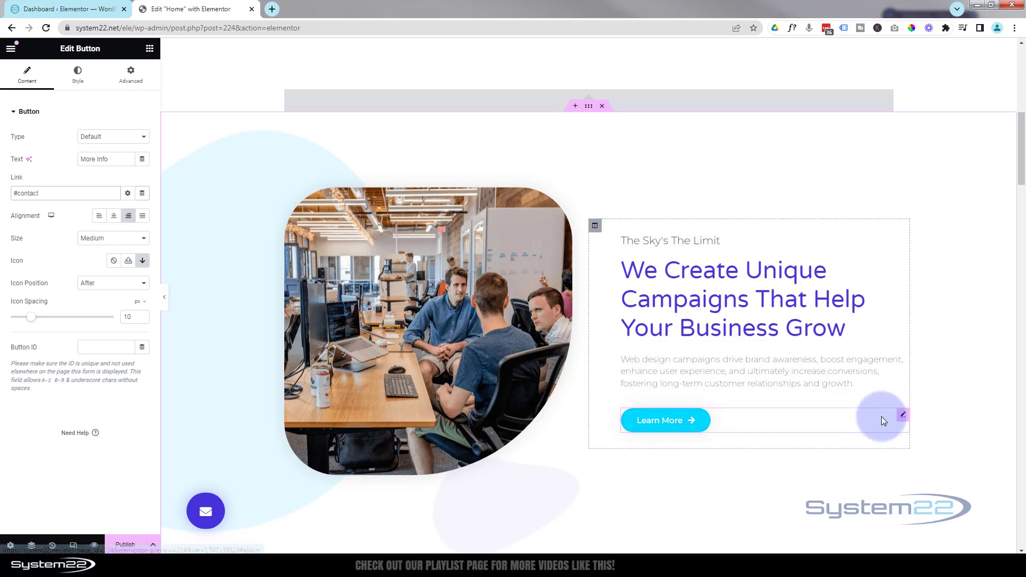
left_click(903, 419)
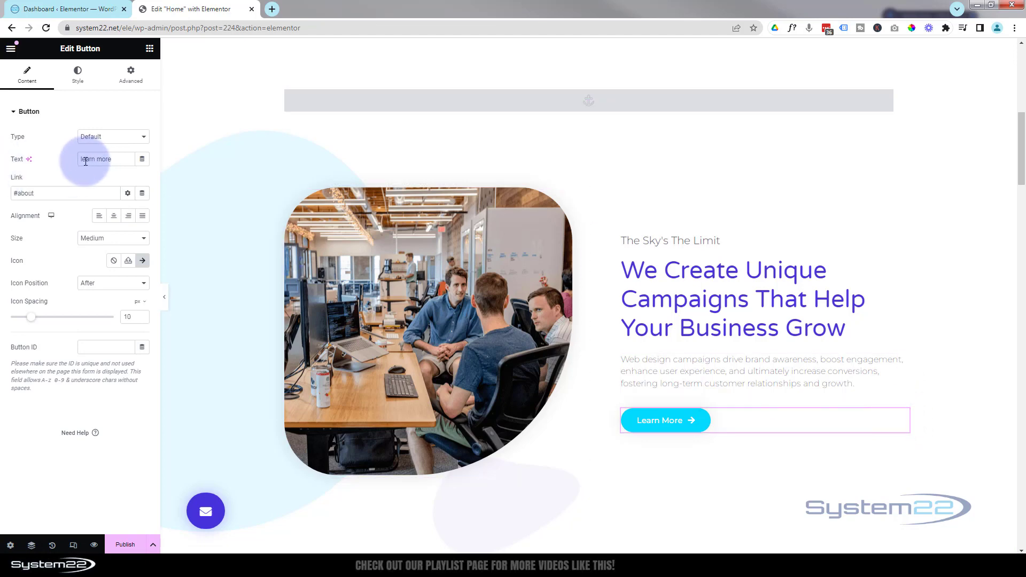
left_click_drag(45, 193, 7, 201)
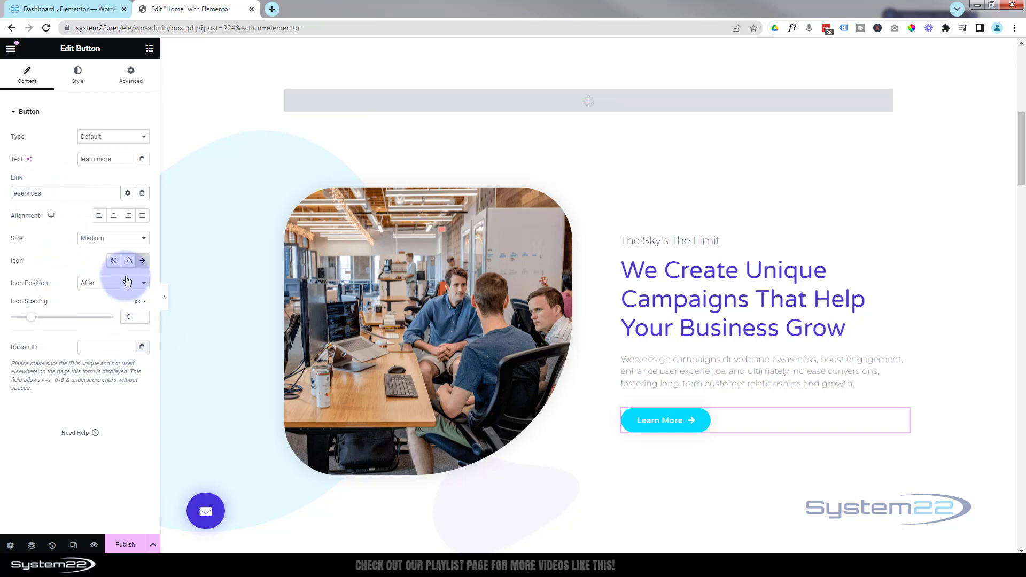
left_click(142, 262)
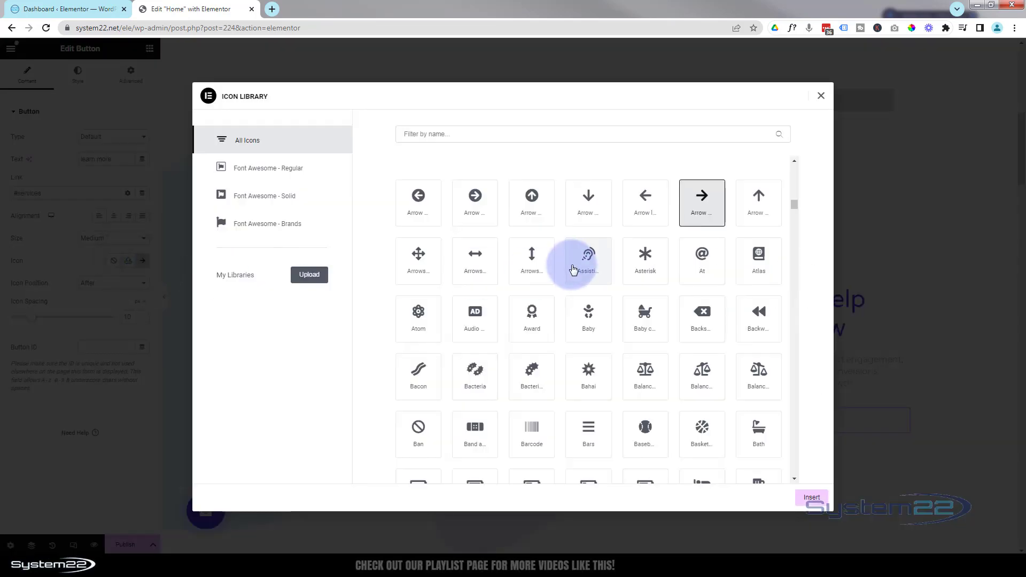
left_click(590, 206)
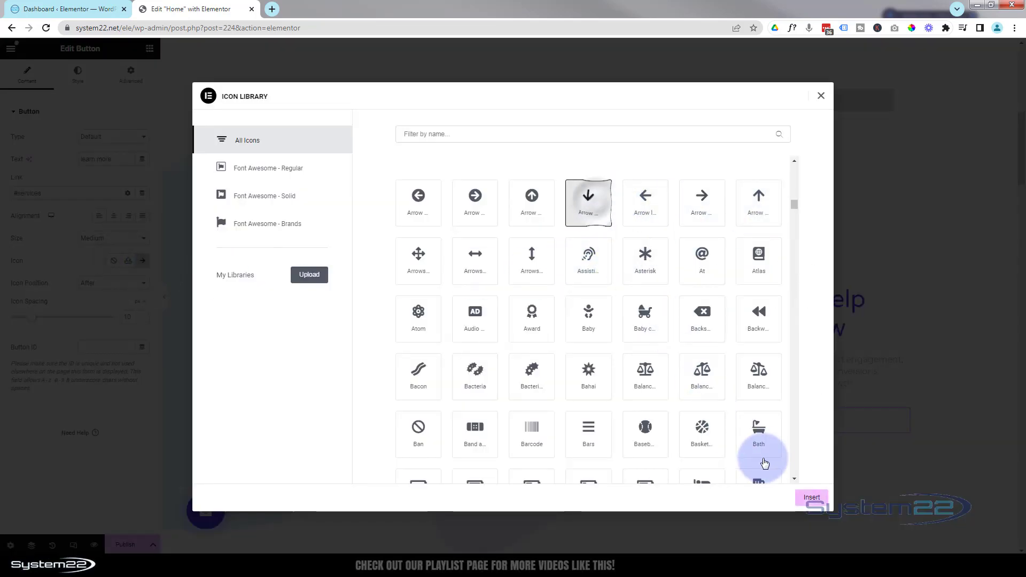
left_click(810, 495)
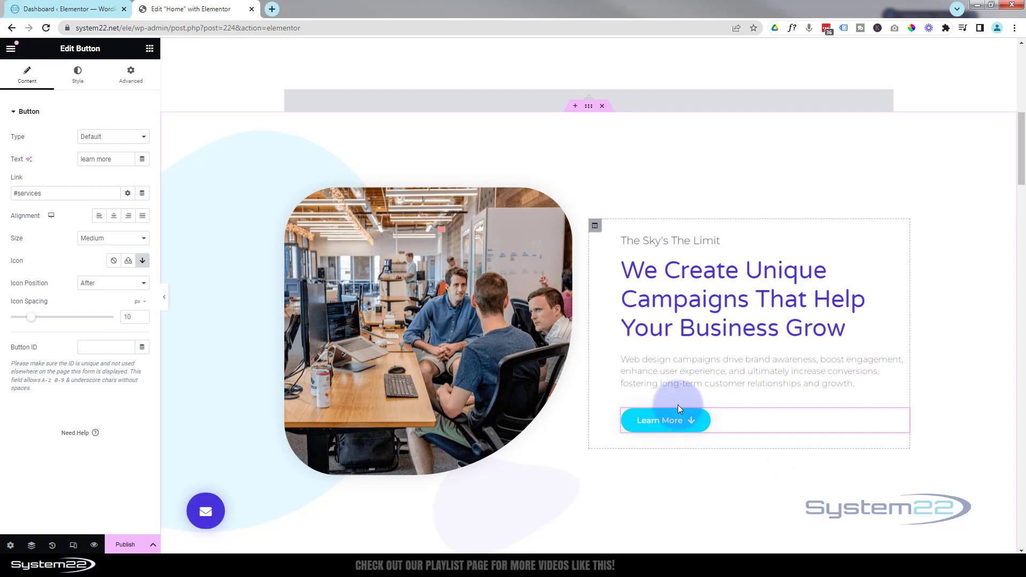
Step: Set the CSS ID of the "What Can We Do For You?" heading's inner section to "services"
scroll(677, 405, "down", 4)
scroll(677, 405, "down", 7)
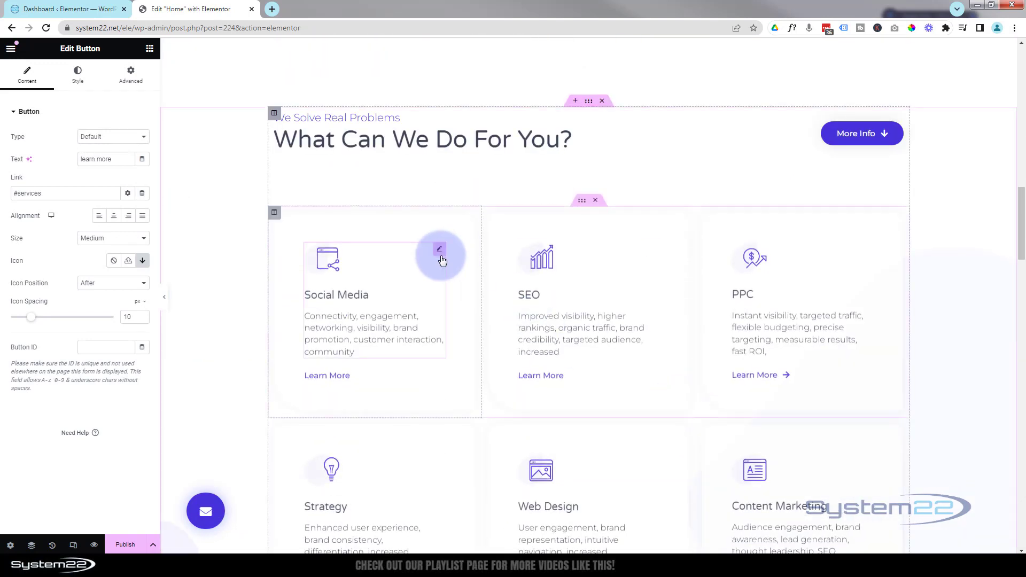
scroll(367, 296, "up", 2)
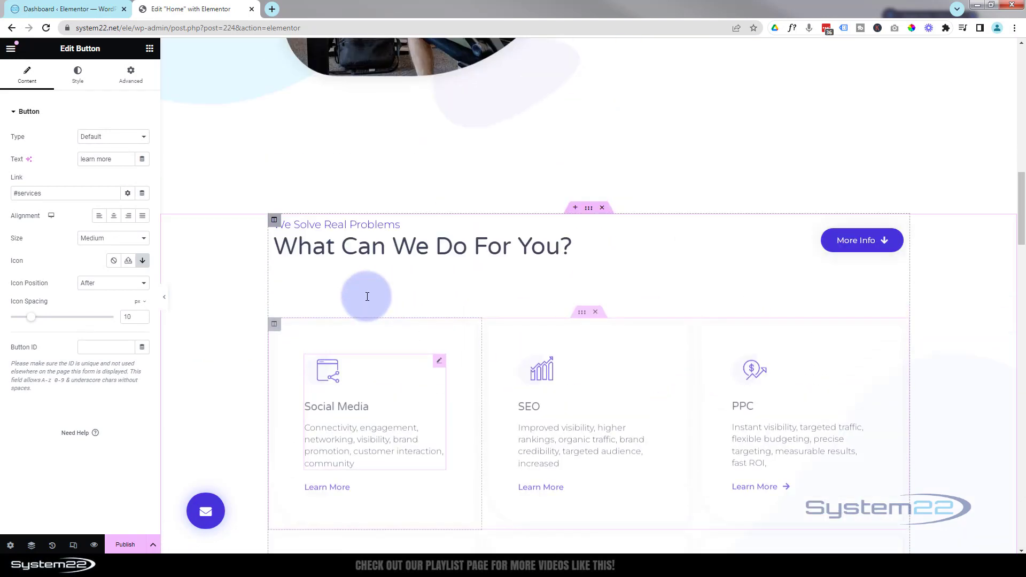
left_click(586, 211)
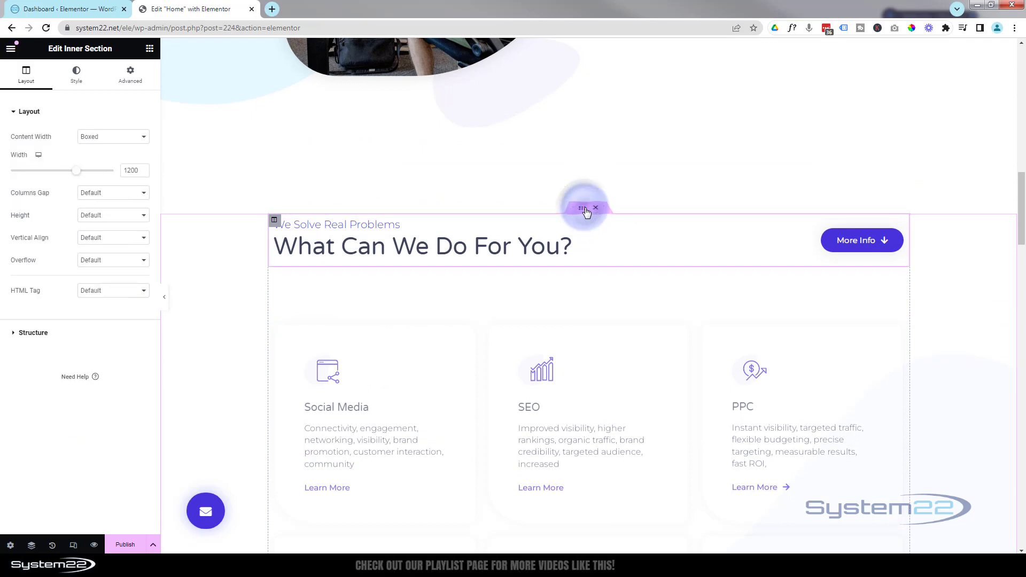
left_click(132, 79)
left_click(79, 243)
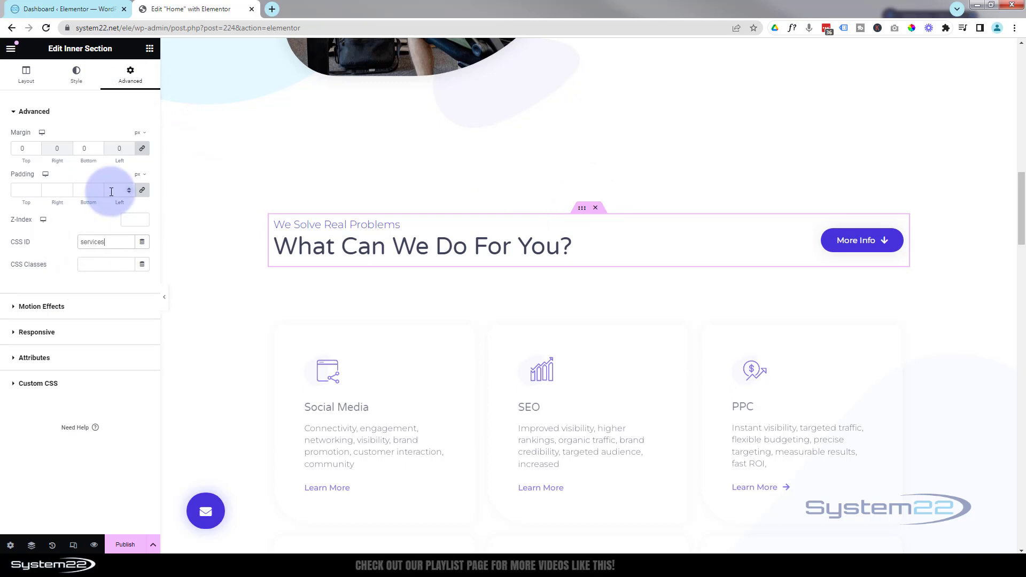
Step: Set the CSS ID of the "We Create Unique Campaigns" section to "about"
scroll(511, 312, "up", 4)
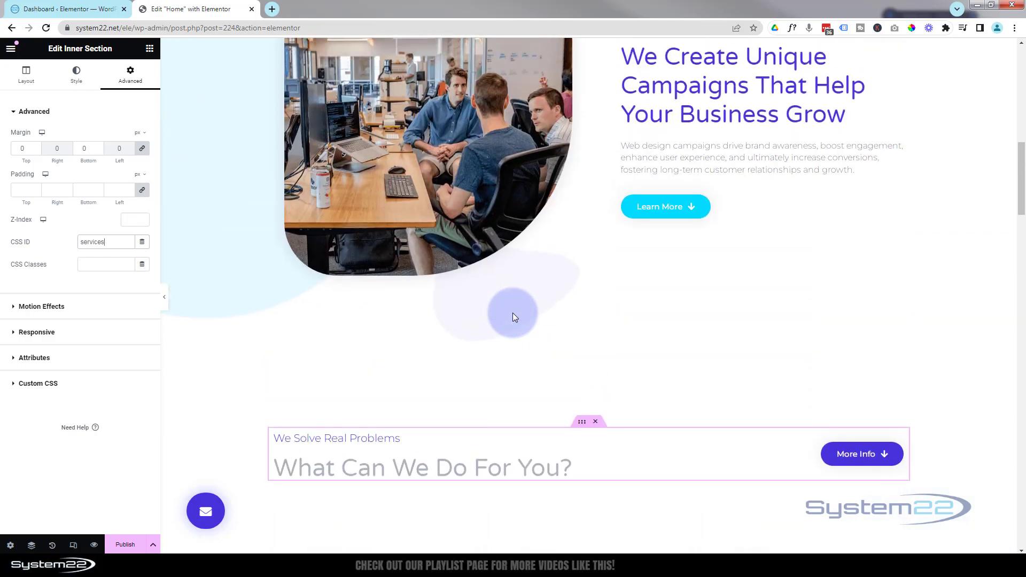
scroll(512, 312, "up", 6)
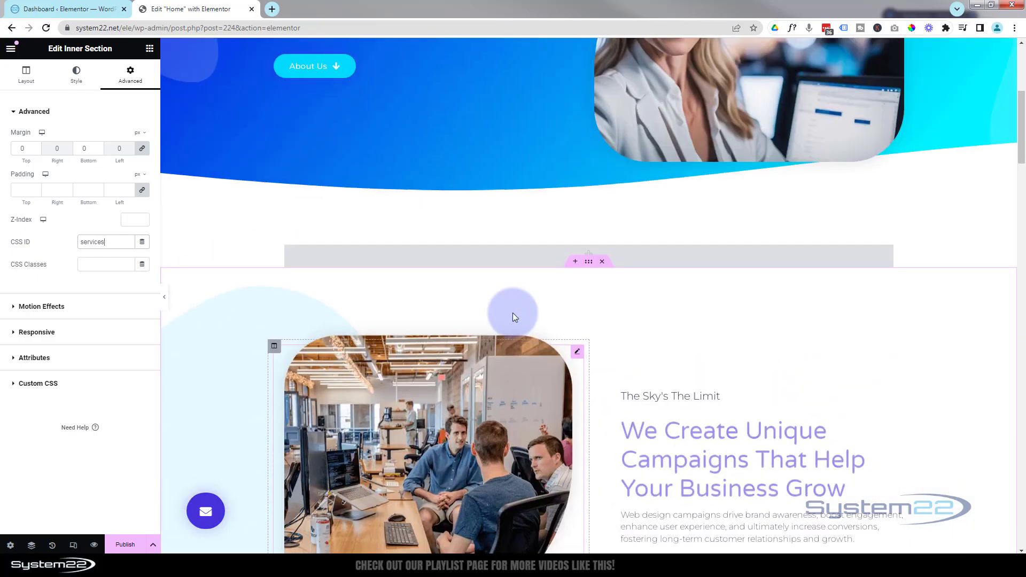
scroll(512, 313, "up", 5)
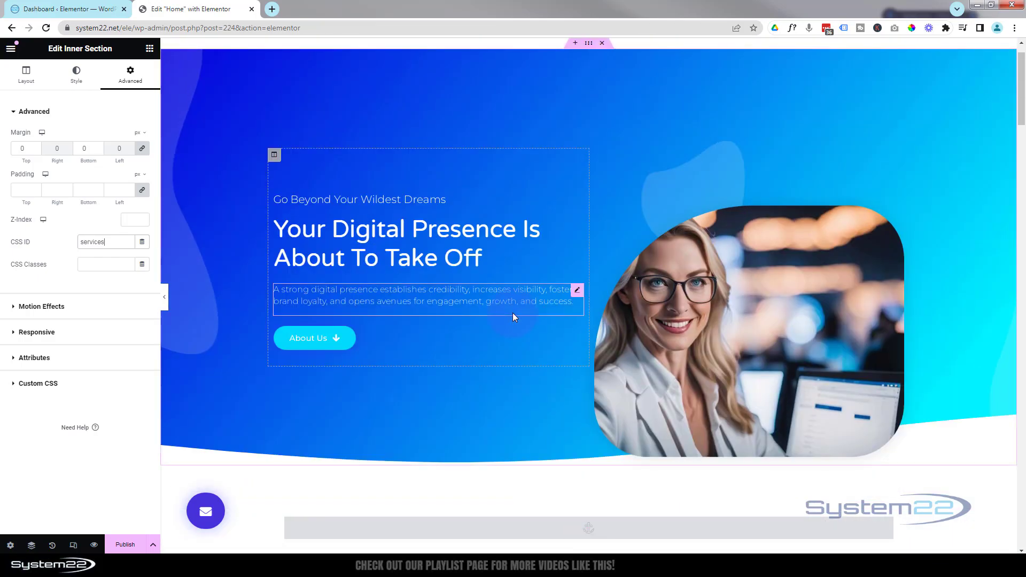
scroll(513, 317, "down", 6)
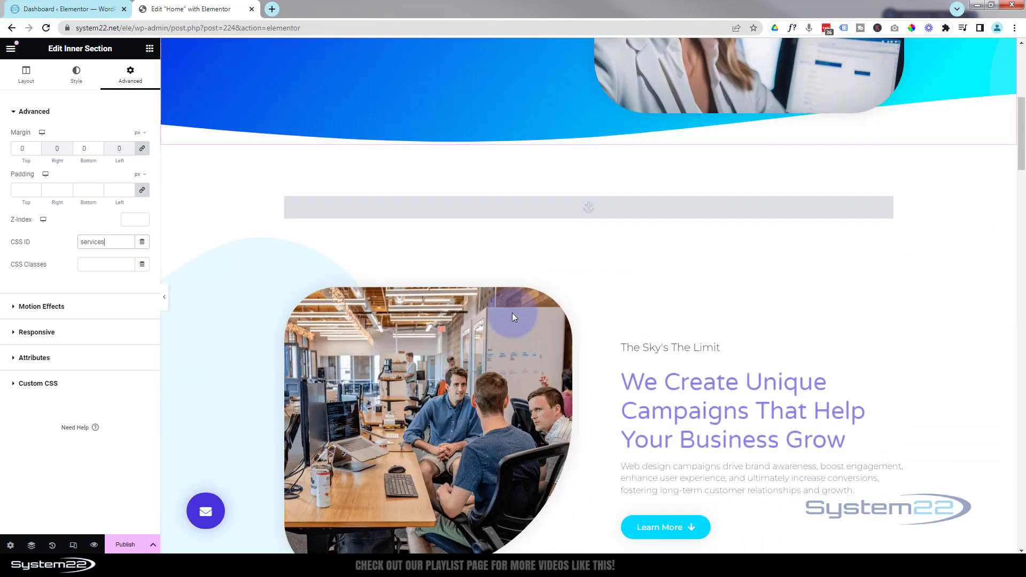
scroll(512, 315, "down", 2)
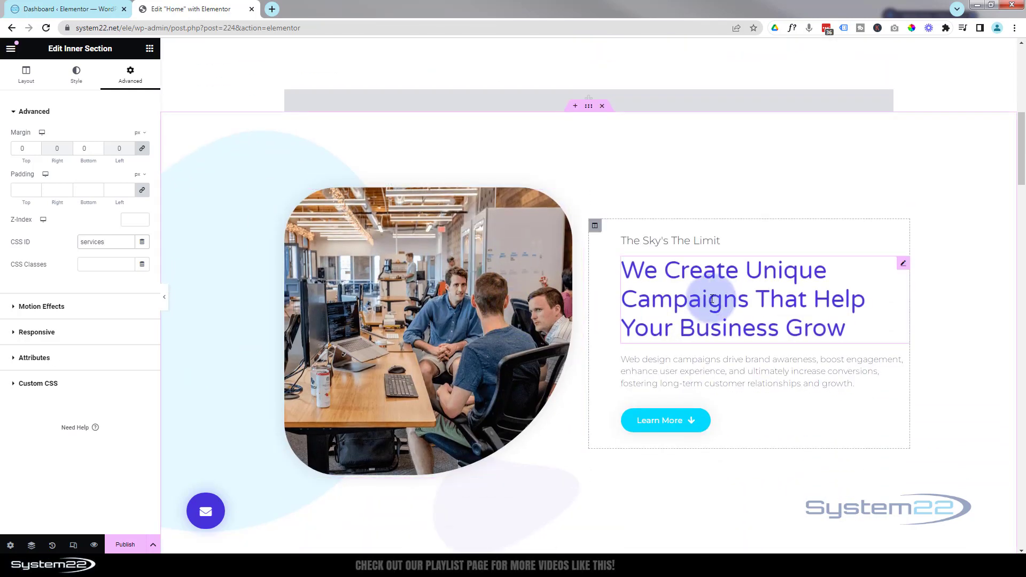
left_click(588, 107)
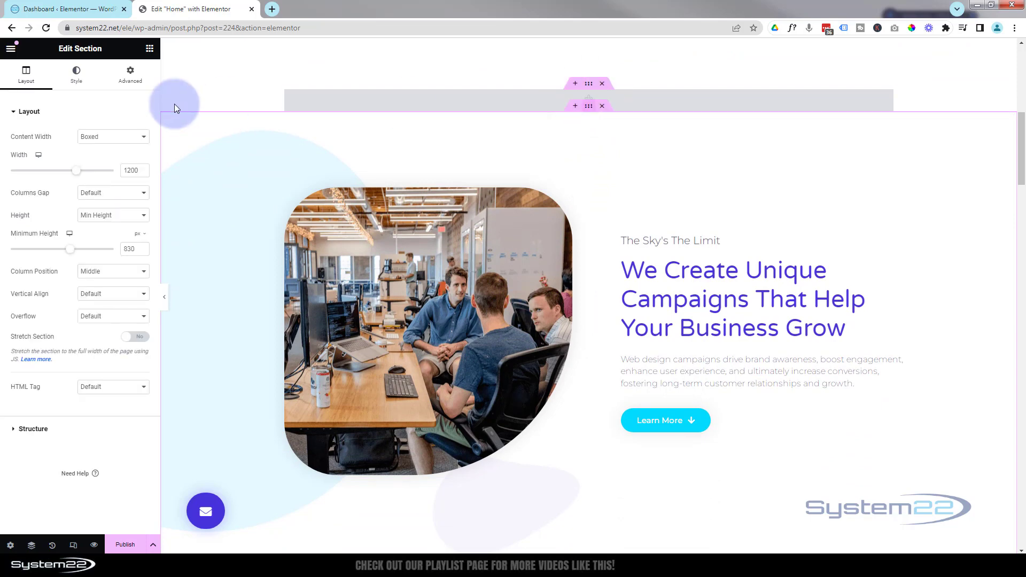
left_click(130, 74)
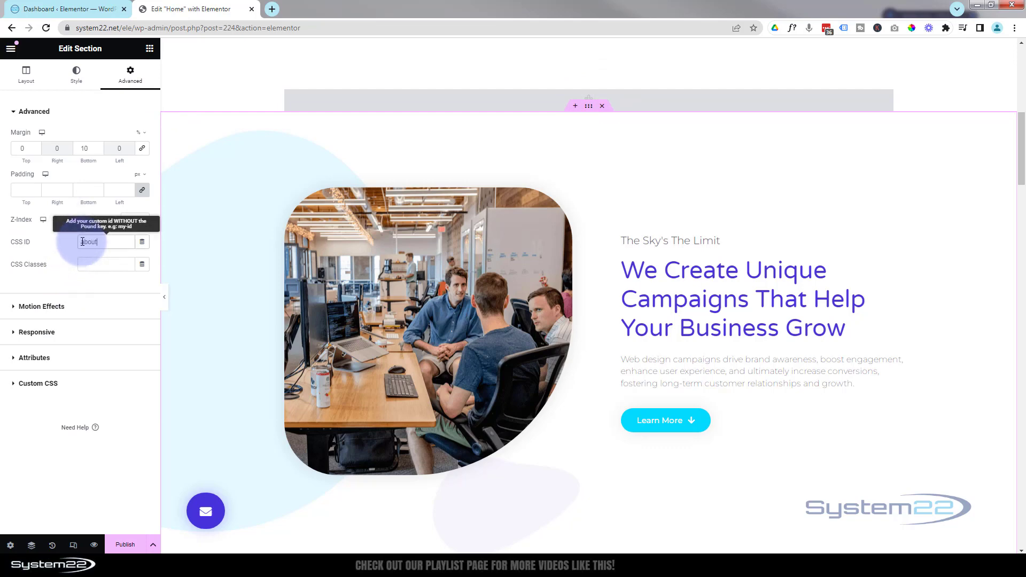
Step: Set the link of the About Us button in the hero section to #about
scroll(639, 273, "up", 7)
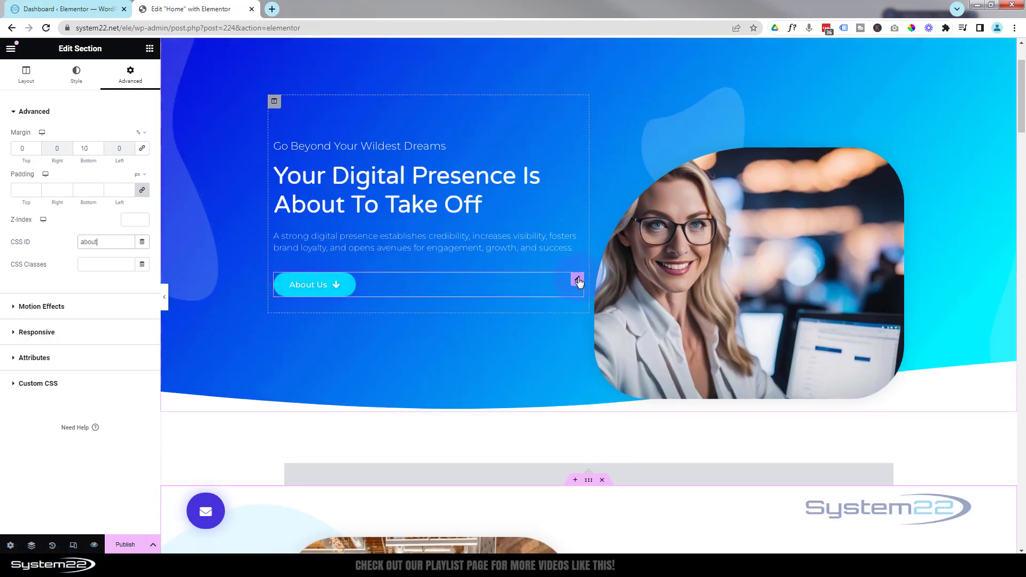
left_click(577, 281)
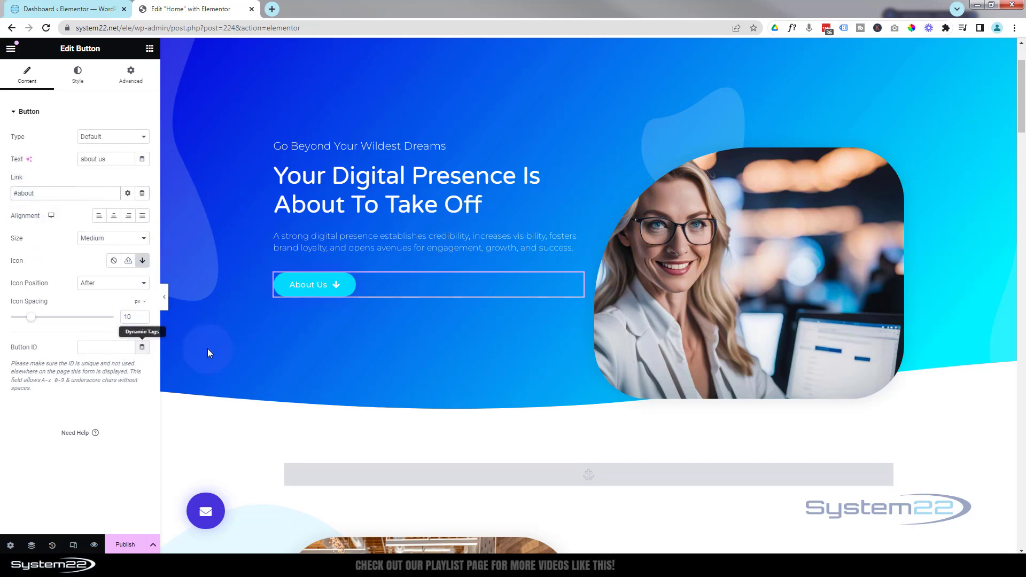
scroll(306, 380, "up", 2)
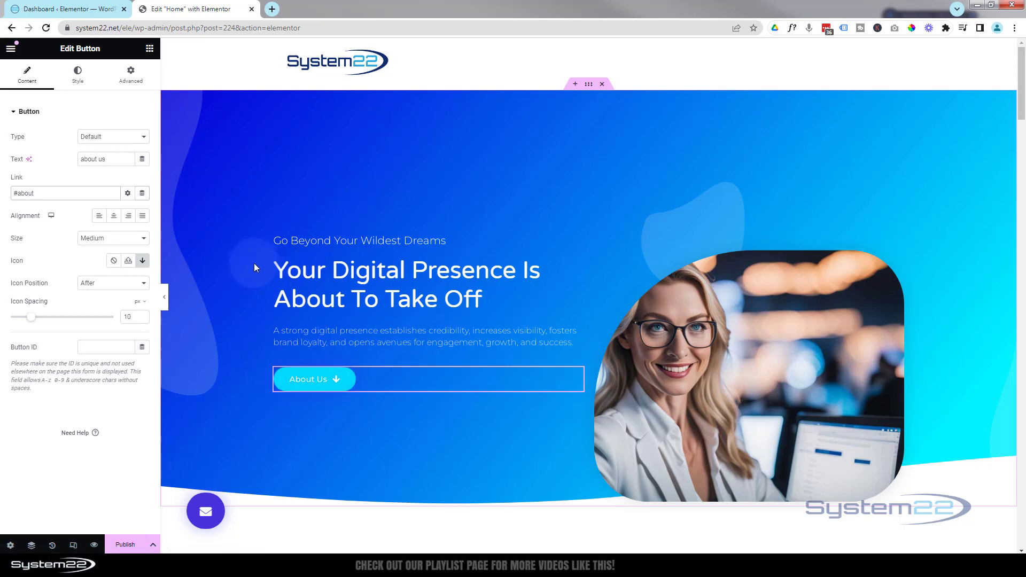
scroll(252, 263, "down", 2)
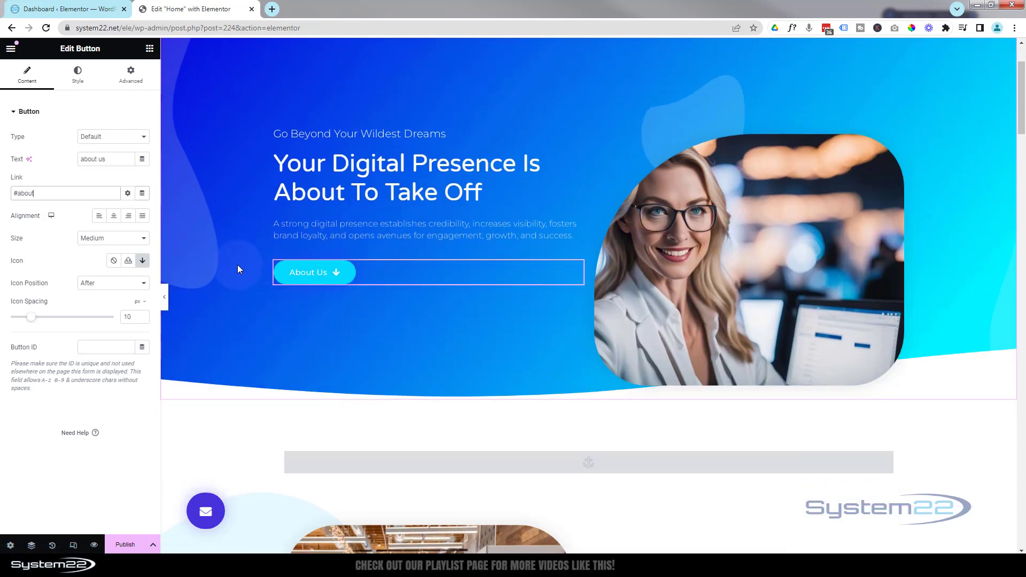
Step: Look over the page from the hero section down to the client logos and publish it
scroll(182, 270, "down", 2)
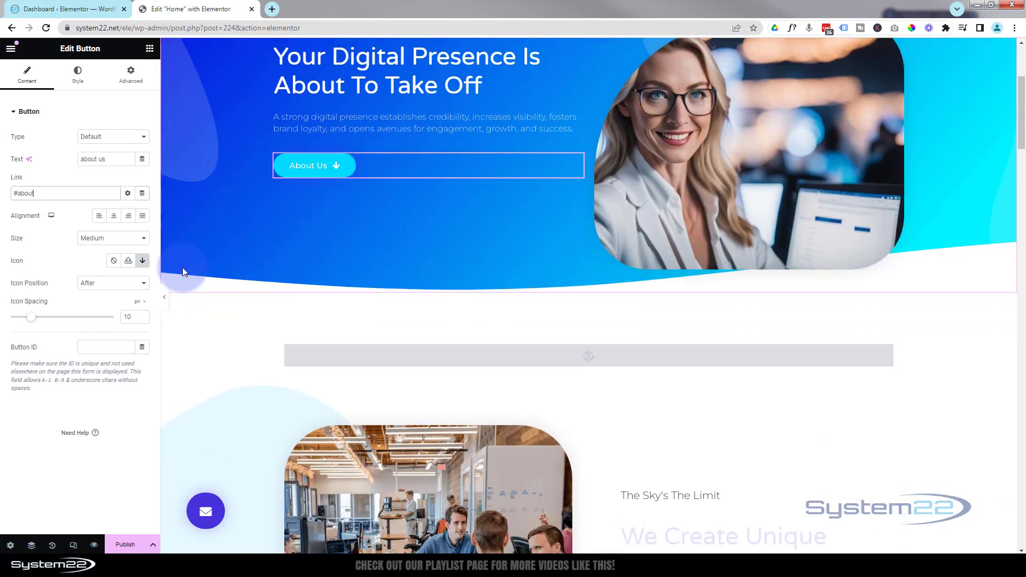
scroll(182, 271, "down", 4)
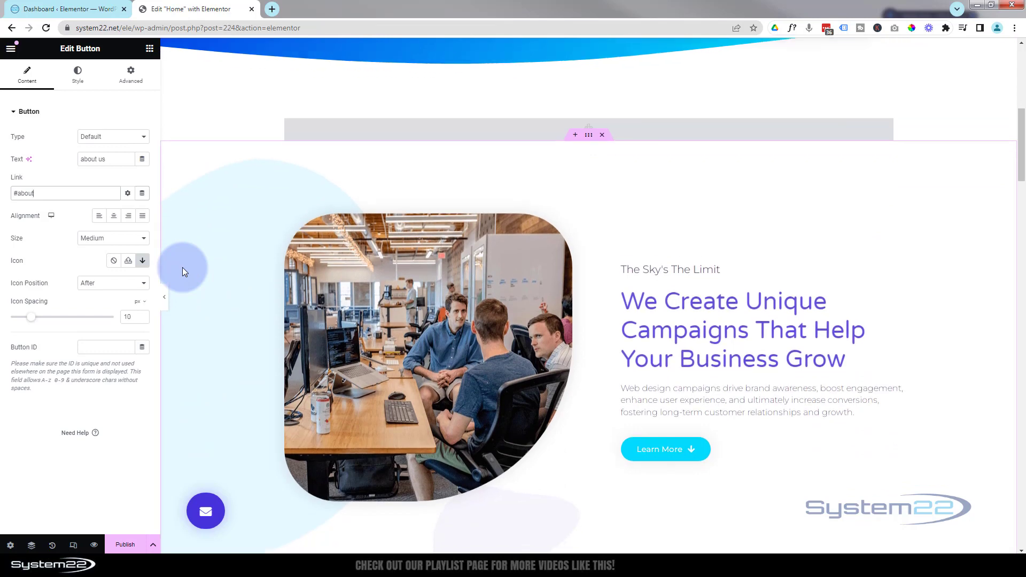
scroll(182, 272, "down", 4)
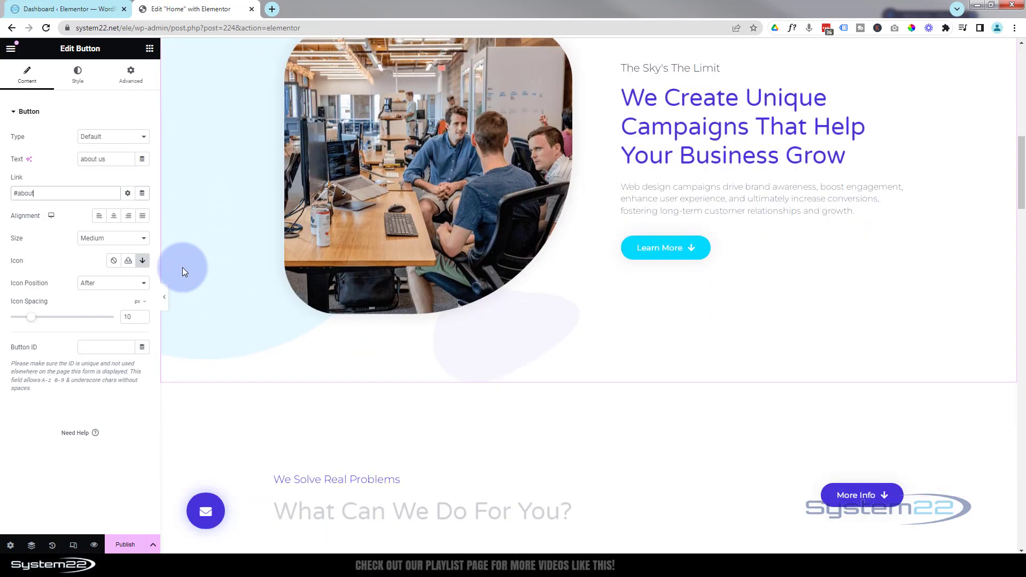
scroll(181, 270, "down", 6)
scroll(182, 271, "down", 12)
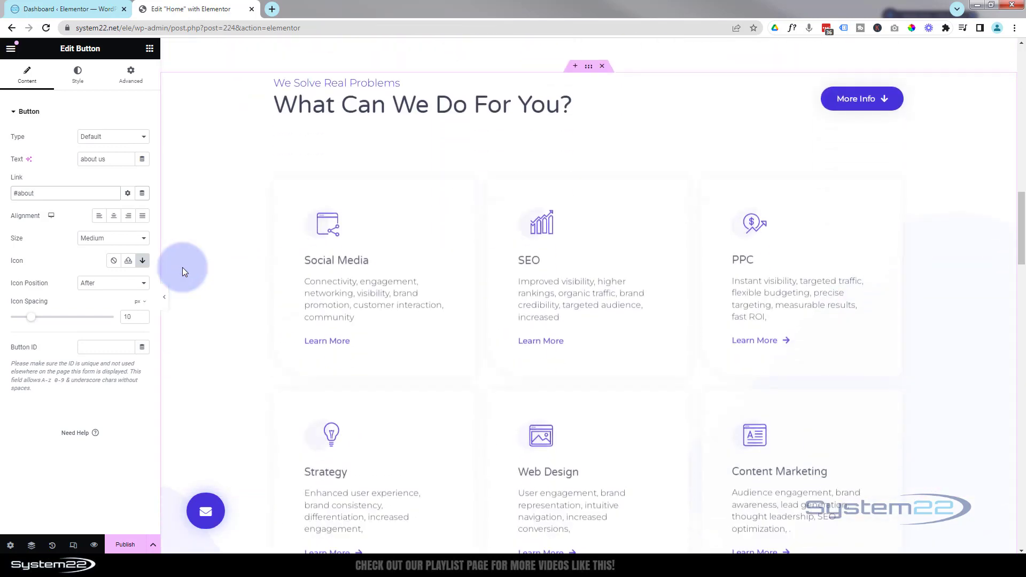
scroll(182, 271, "down", 2)
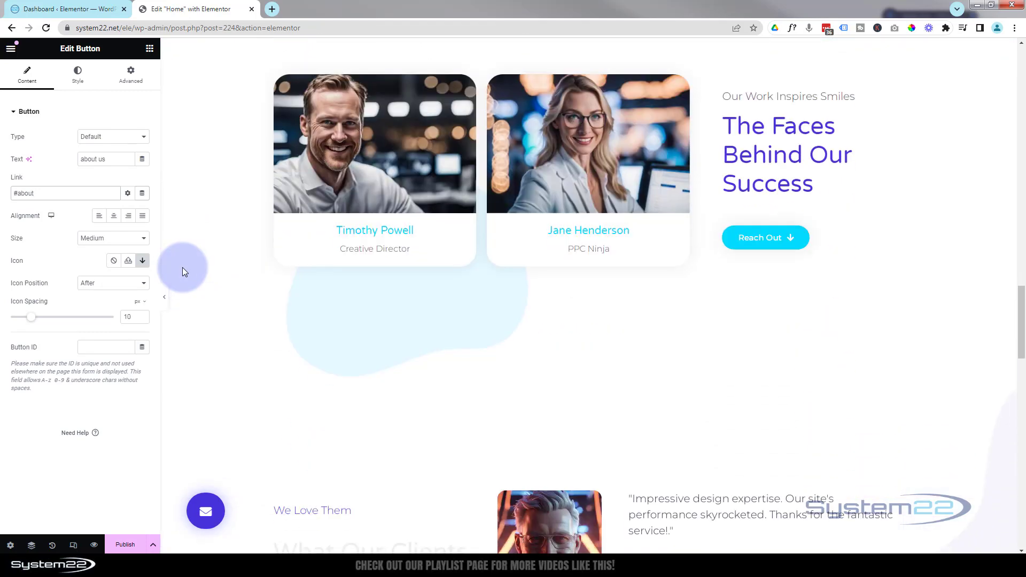
scroll(182, 267, "down", 11)
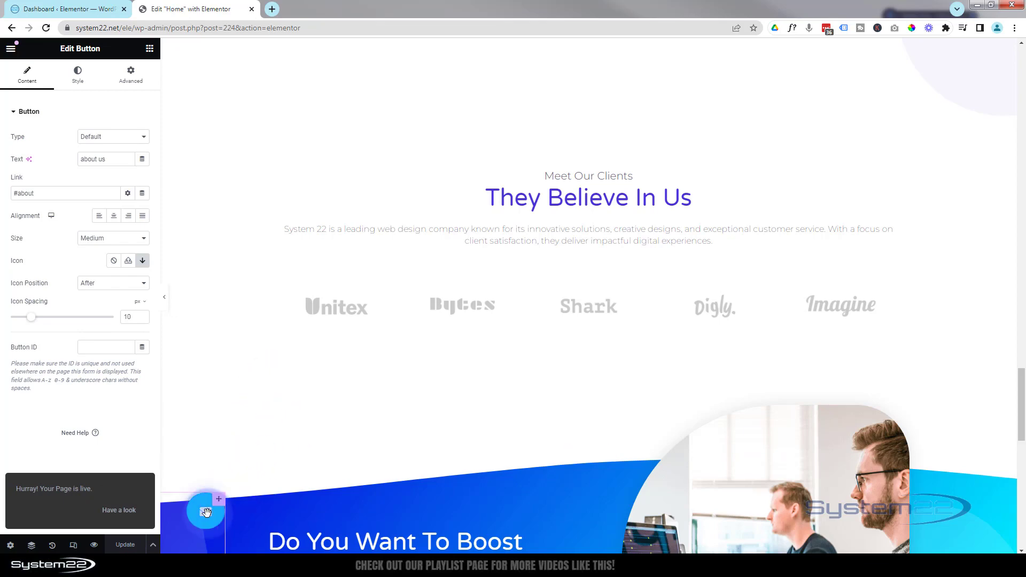
Step: Replace the popup link of the floating envelope button with the link #contact
scroll(289, 395, "down", 4)
scroll(289, 394, "up", 12)
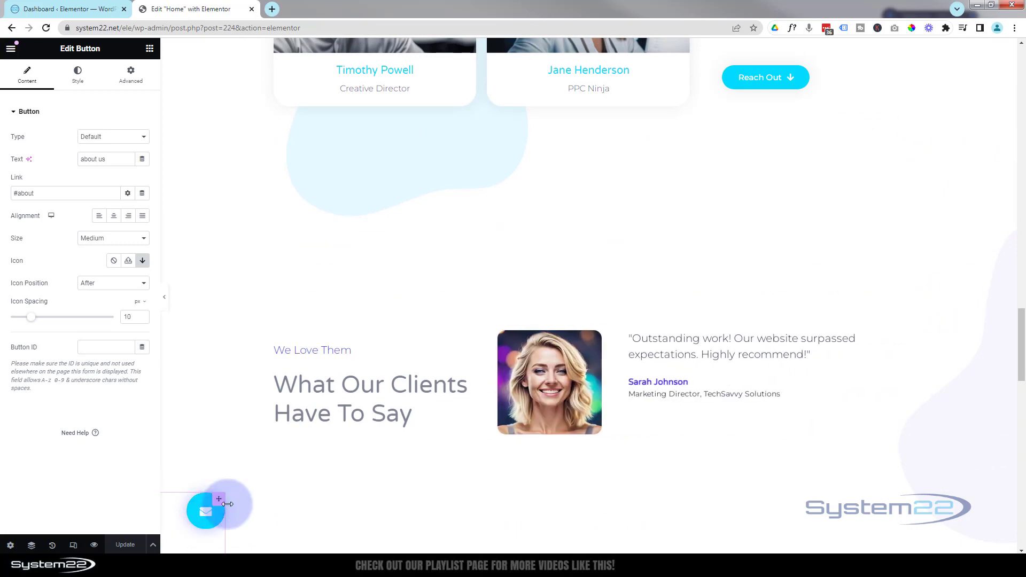
left_click(223, 505)
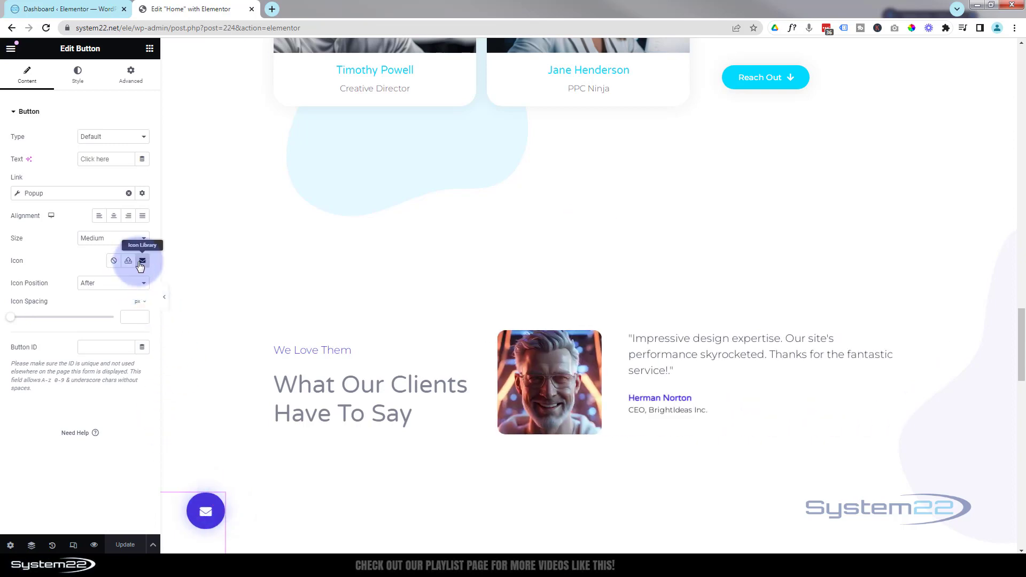
left_click(51, 193)
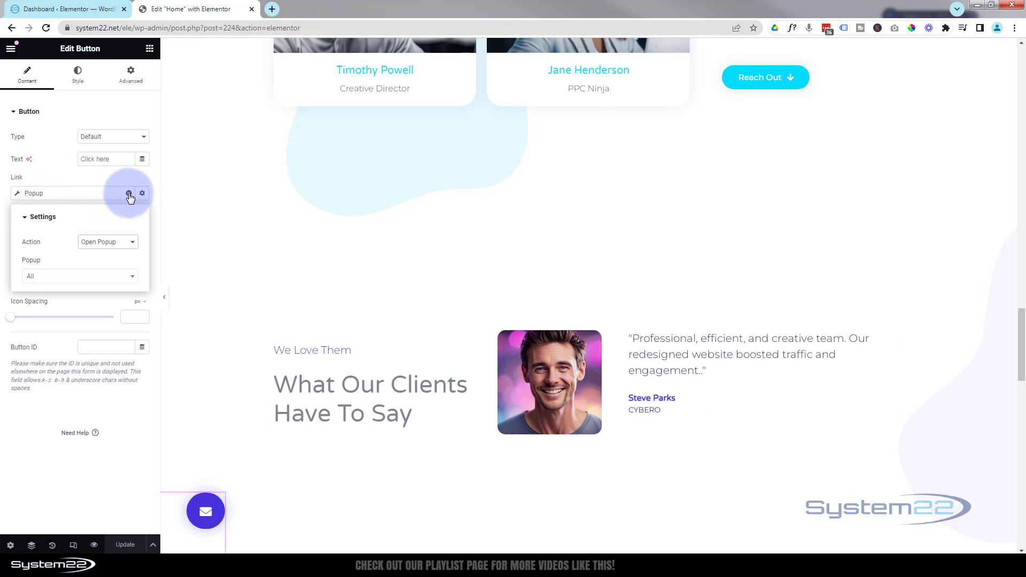
left_click(129, 194)
left_click(36, 191)
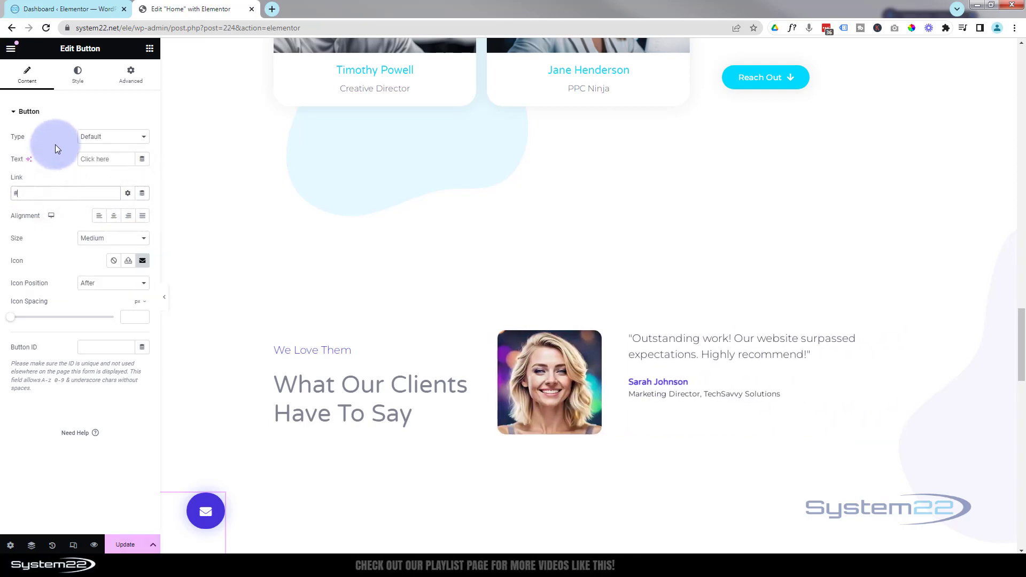
type("contact")
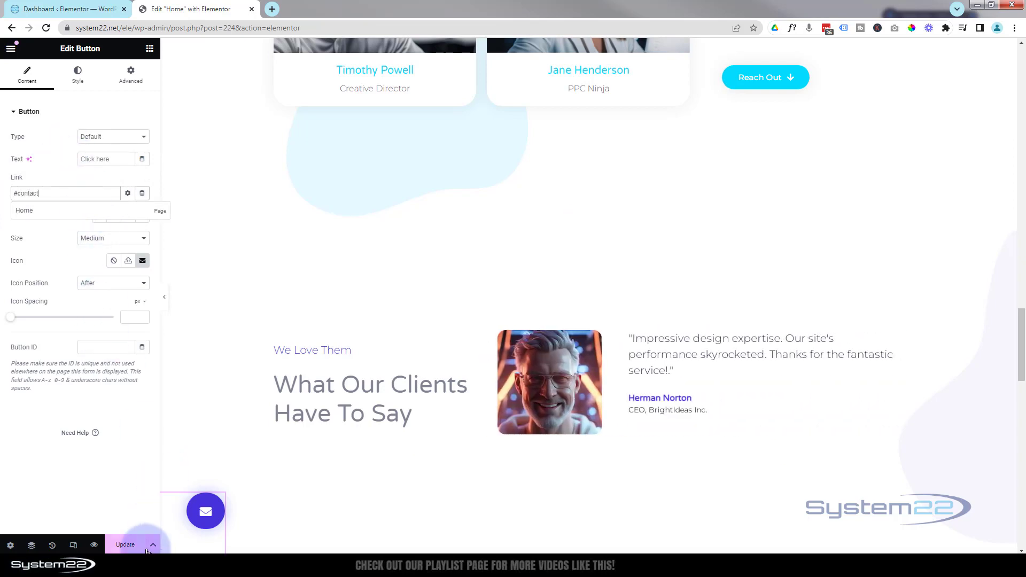
Step: Update the published page and open a preview of its changes
left_click(117, 546)
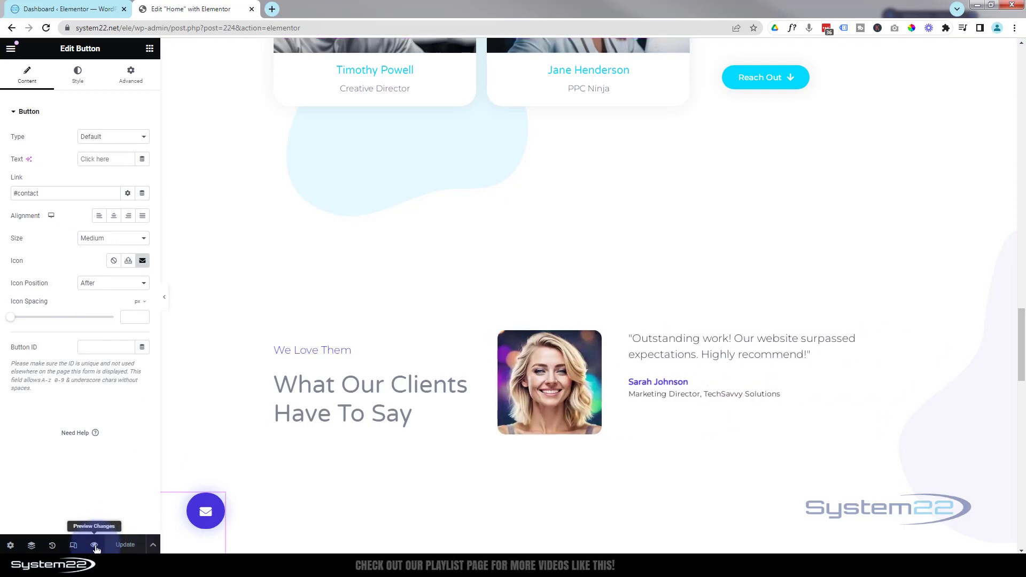
left_click(95, 545)
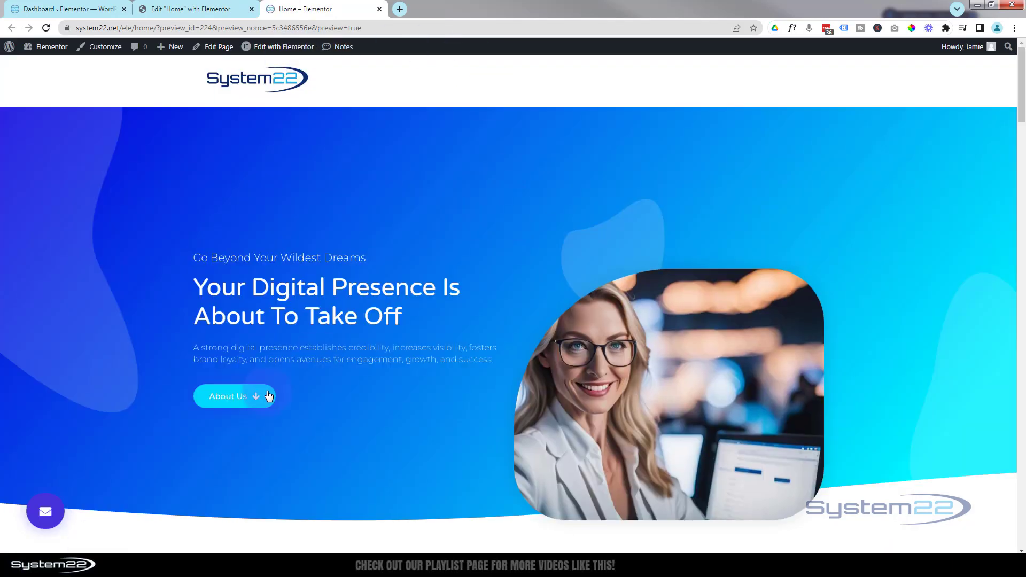
Step: Test the links of the About Us, Learn More and More Info buttons on the previewed page
left_click(239, 400)
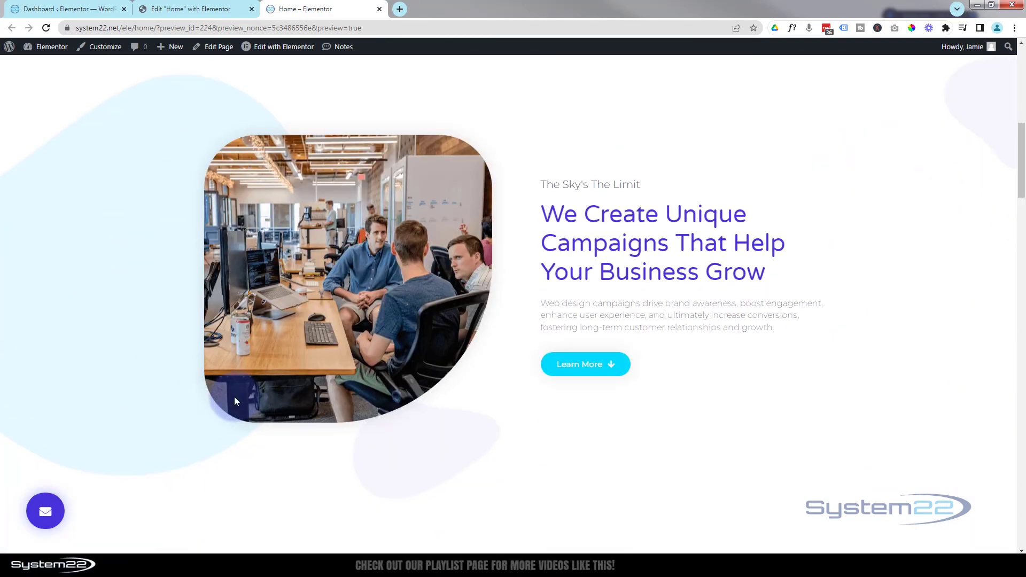
left_click(576, 365)
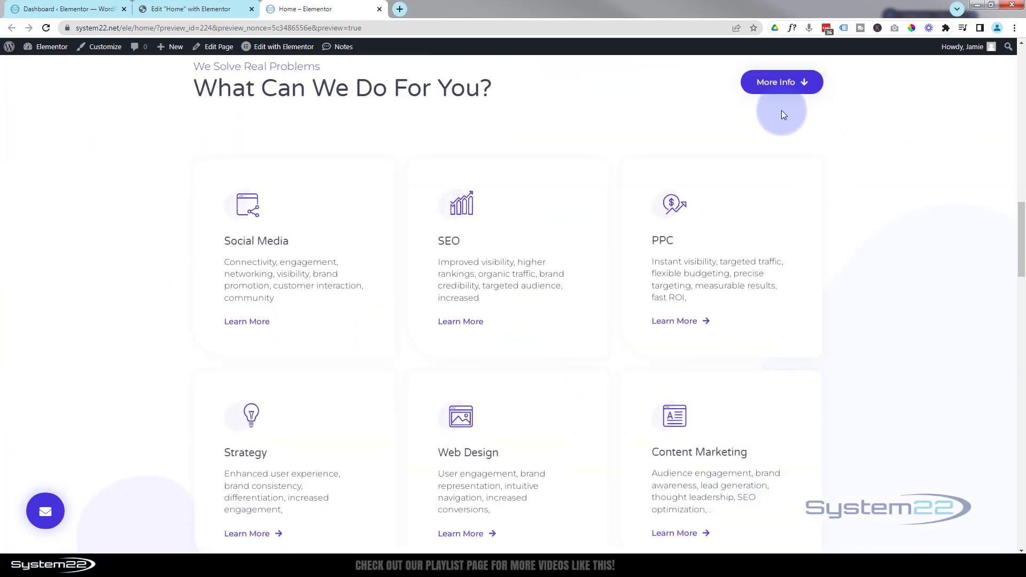
left_click(778, 83)
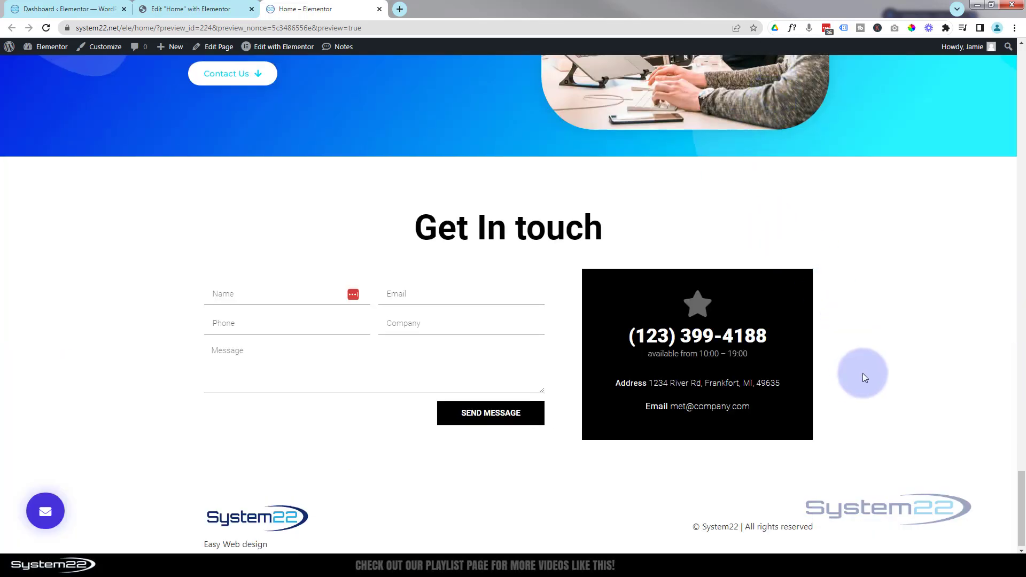
Step: Look over the previewed page from the campaigns section through the team, testimonials and client logos to the Contact Us banner
scroll(899, 393, "up", 8)
left_click_drag(1021, 444, 1002, 178)
scroll(1004, 206, "down", 10)
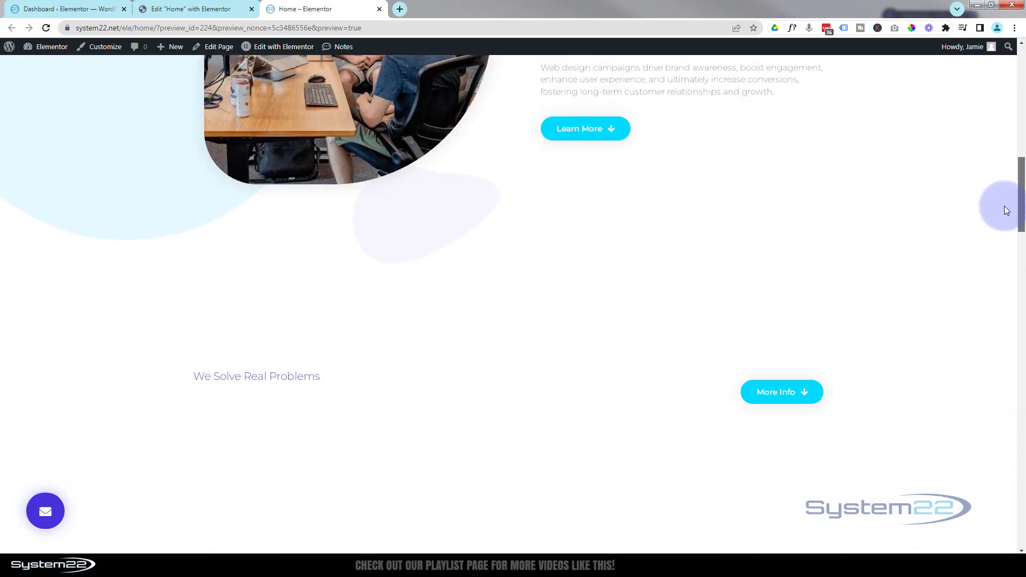
scroll(609, 306, "down", 10)
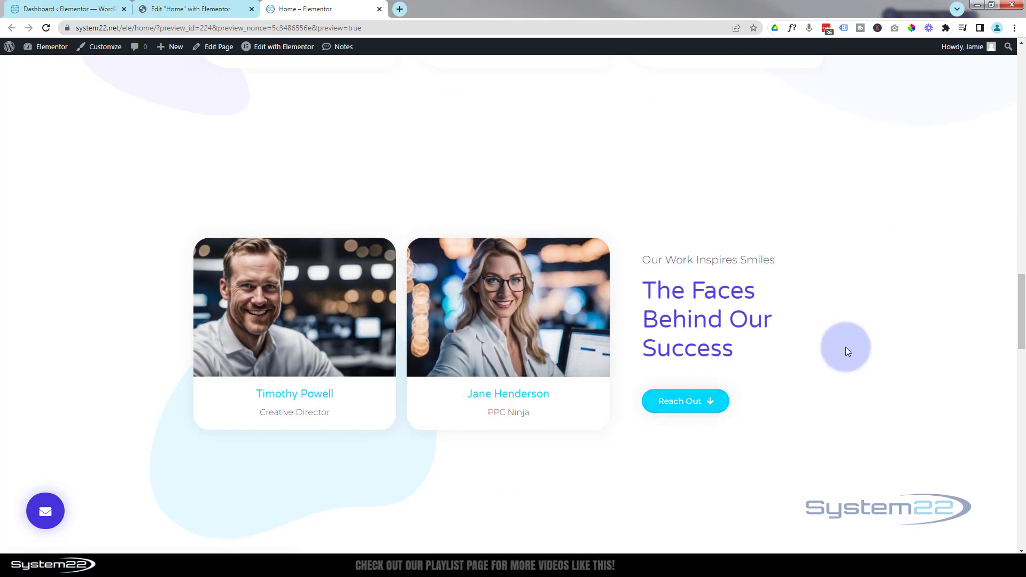
scroll(845, 348, "down", 6)
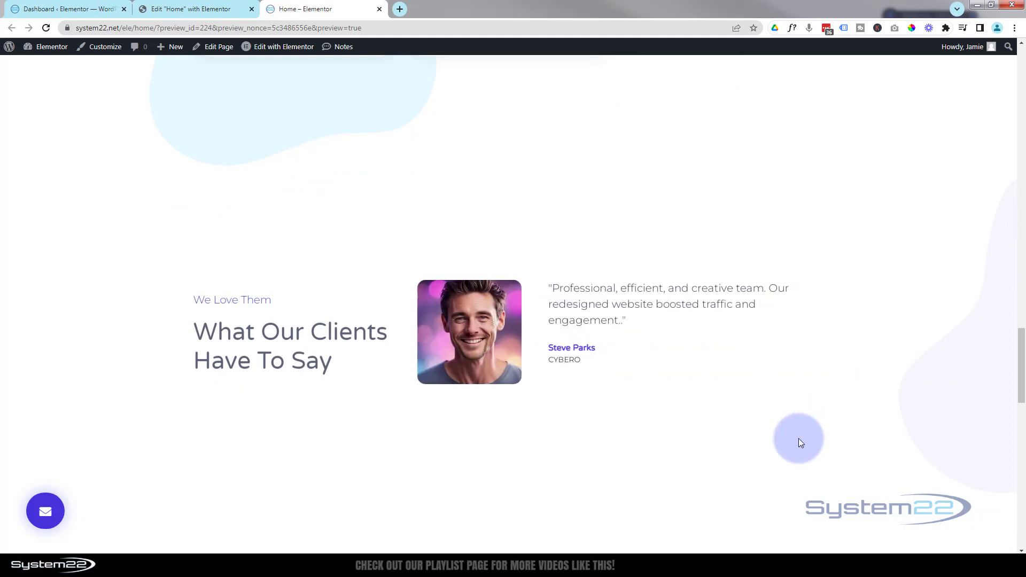
scroll(798, 439, "down", 6)
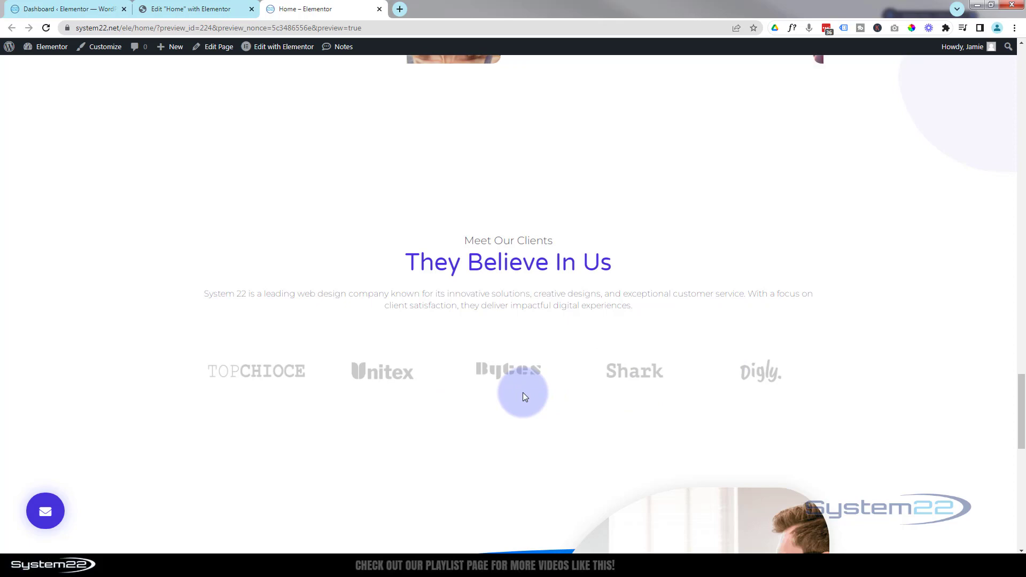
scroll(524, 395, "down", 4)
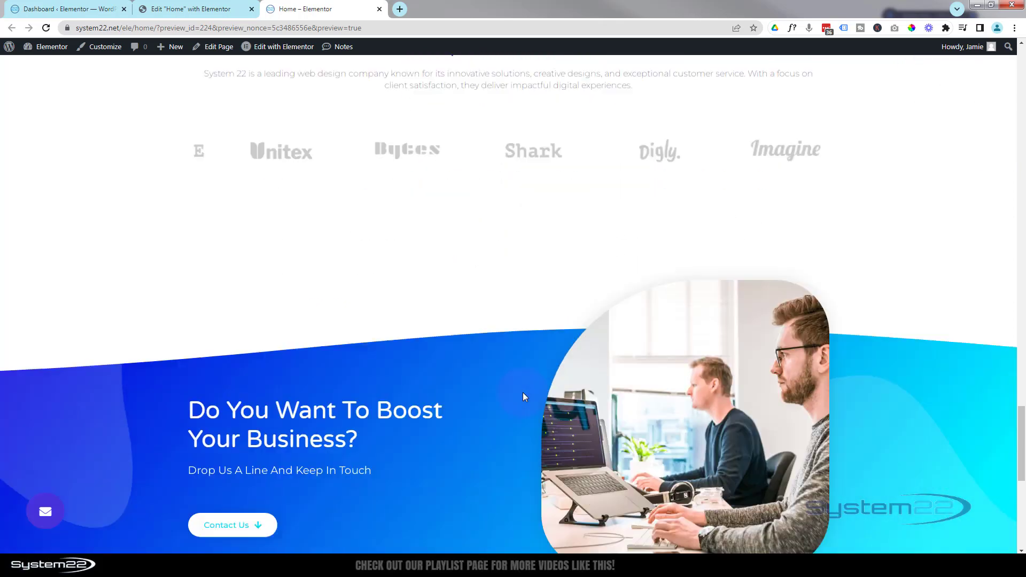
scroll(523, 394, "down", 3)
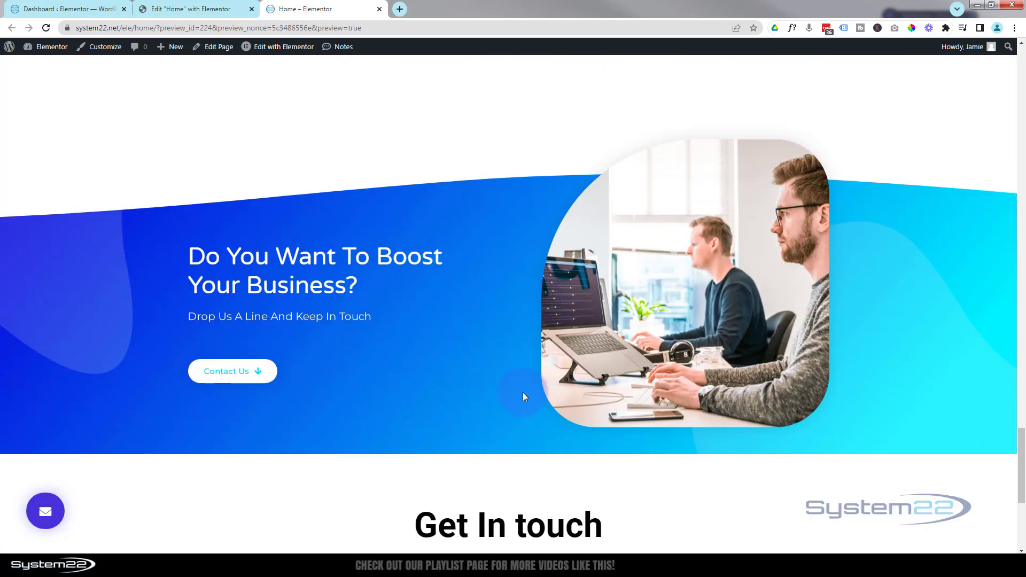
Step: Test the Contact Us link and check that the contact form's Name, Email, Phone, Company and Message fields accept the cursor
left_click(227, 374)
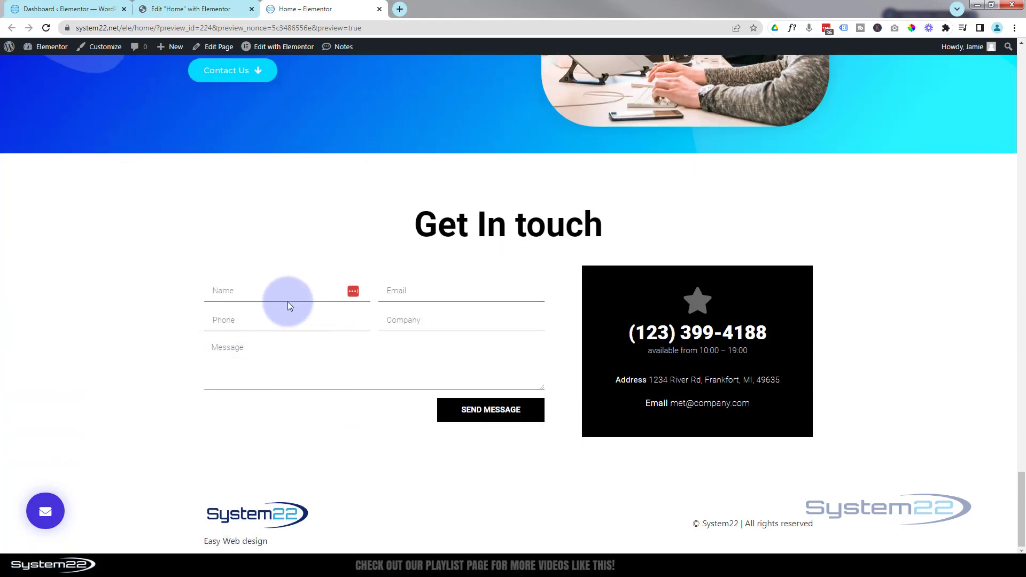
left_click(274, 288)
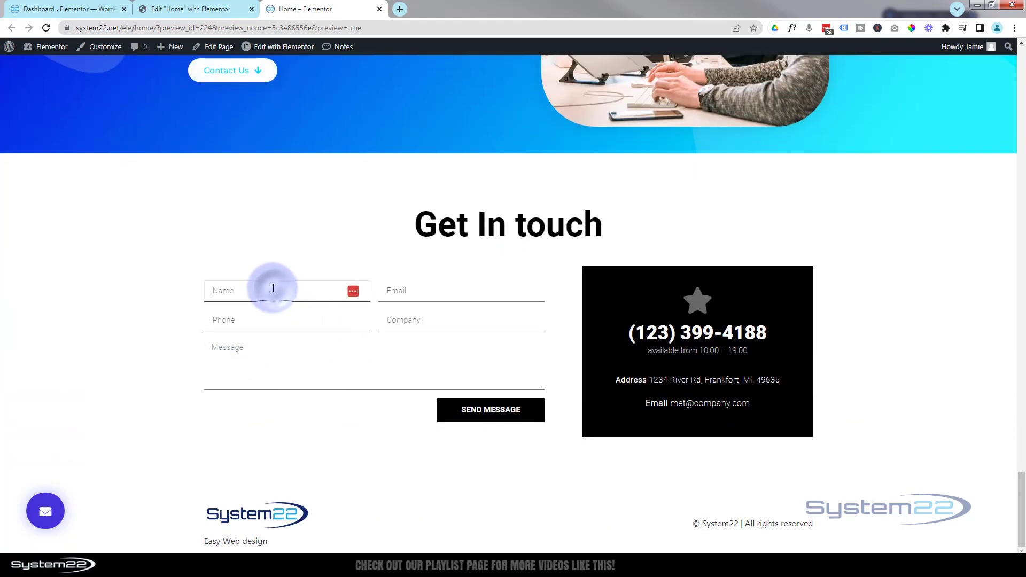
left_click(440, 289)
left_click(289, 320)
left_click(412, 325)
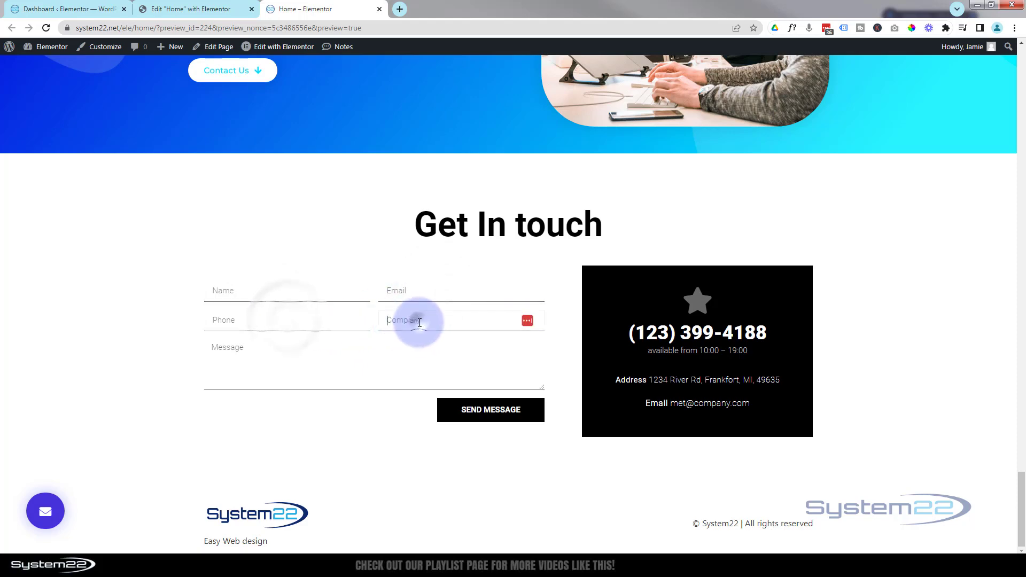
left_click(316, 350)
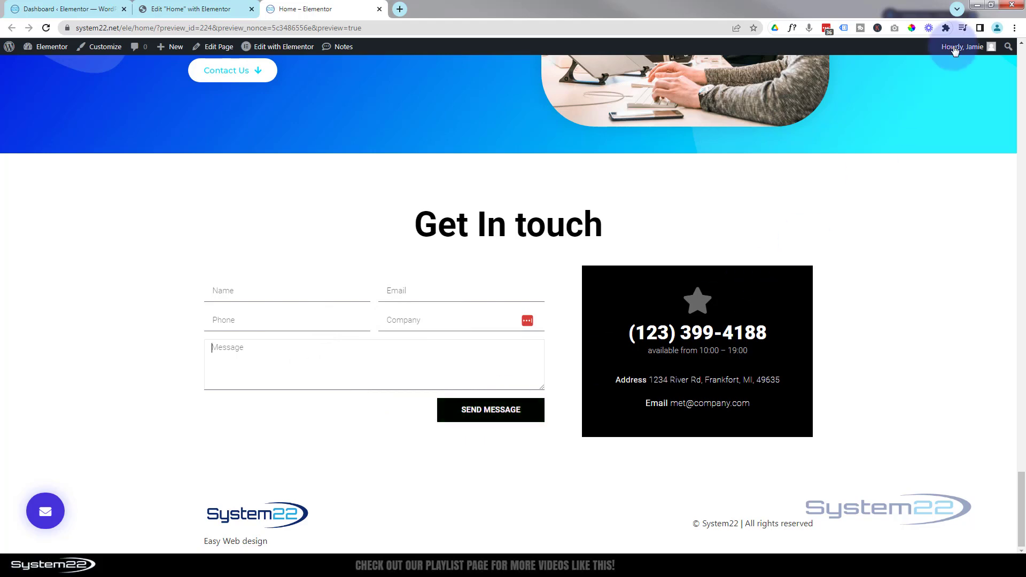
Step: Test the floating envelope button's link from the start of the page and return to the hero section
left_click(1020, 72)
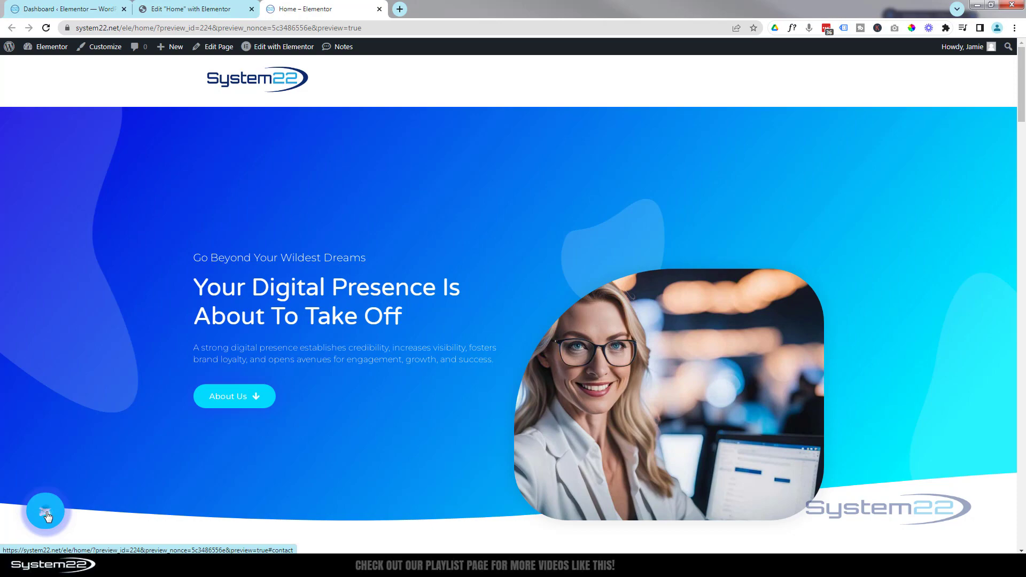
left_click(47, 516)
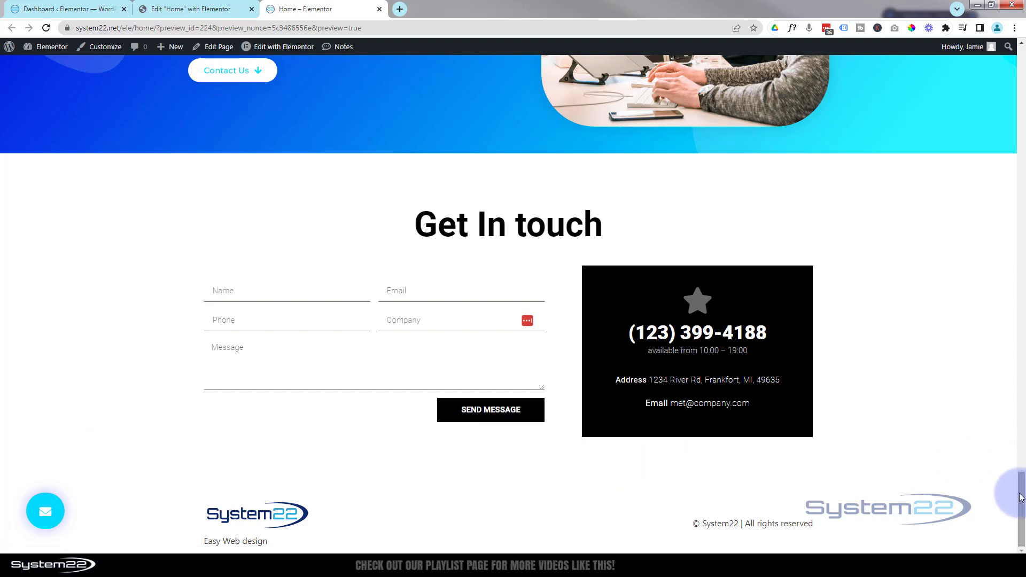
left_click_drag(1020, 497, 986, 15)
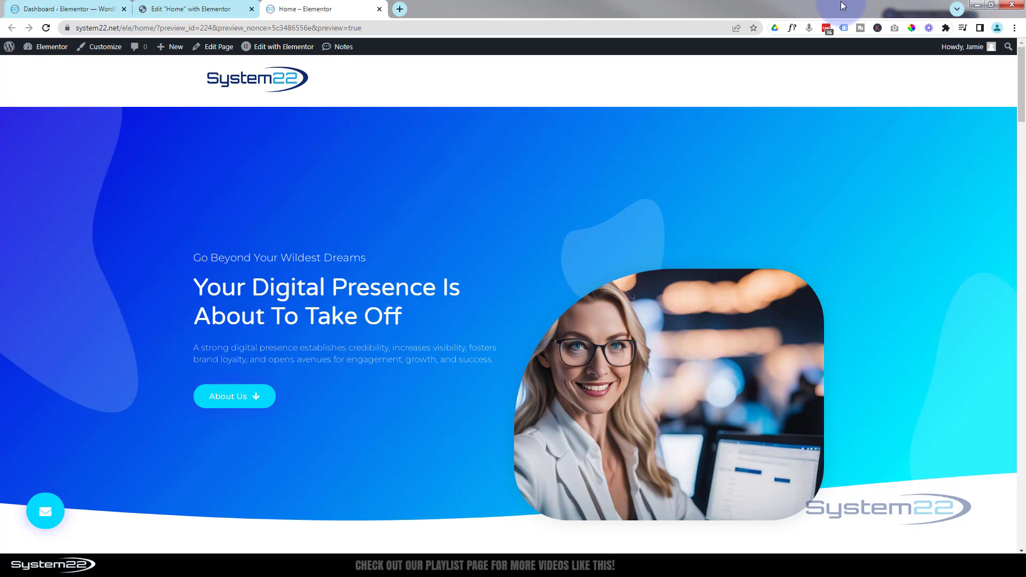
Step: Follow the page's button links in sequence from About Us through Learn More to Reach Out in the team section
left_click(229, 398)
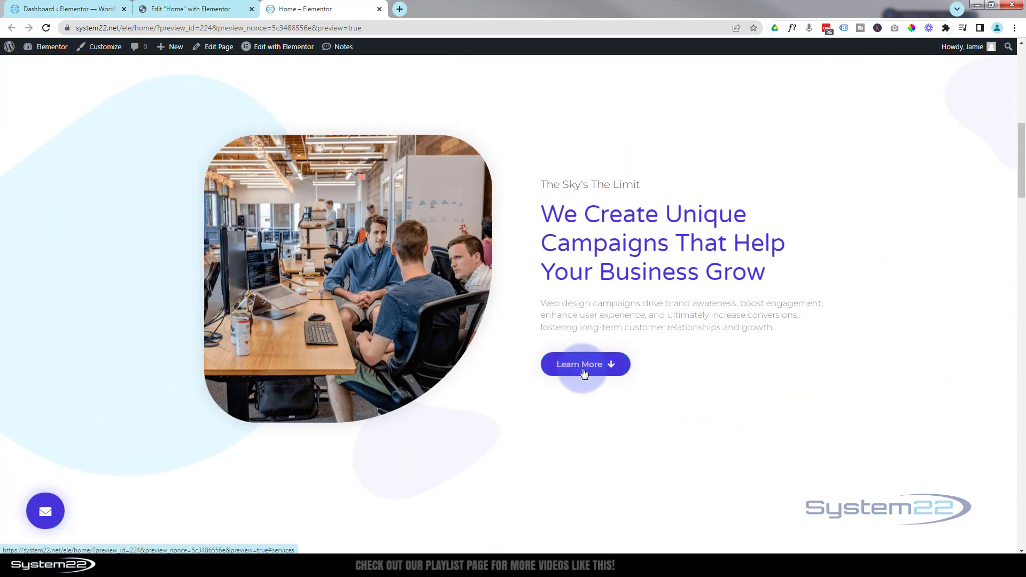
left_click(582, 370)
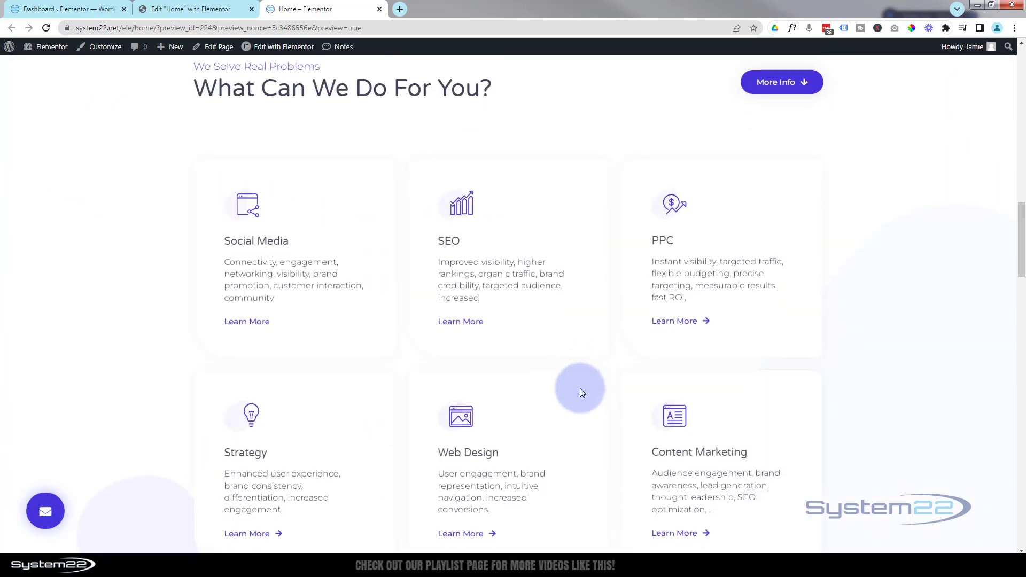
scroll(579, 388, "down", 10)
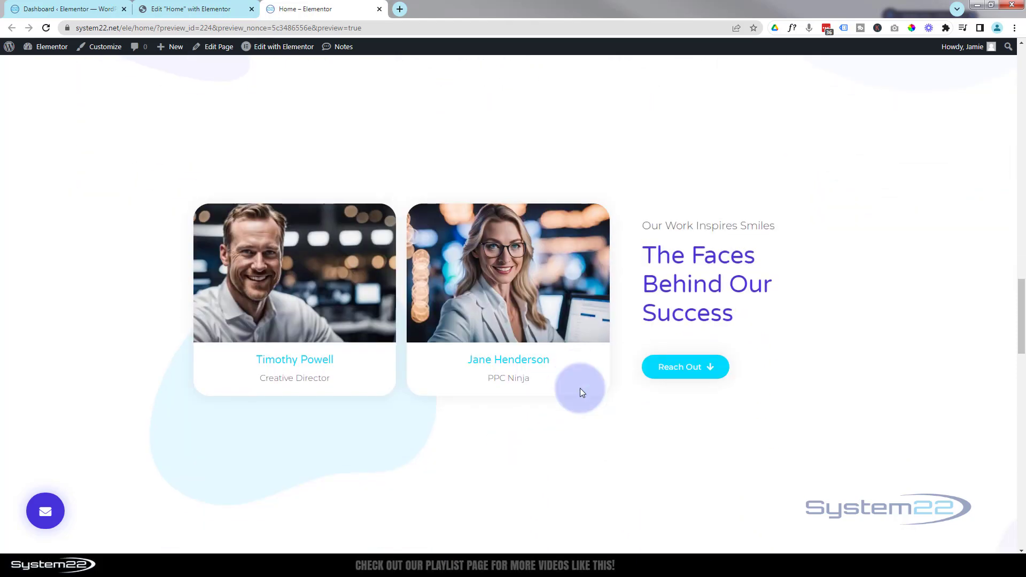
left_click(680, 310)
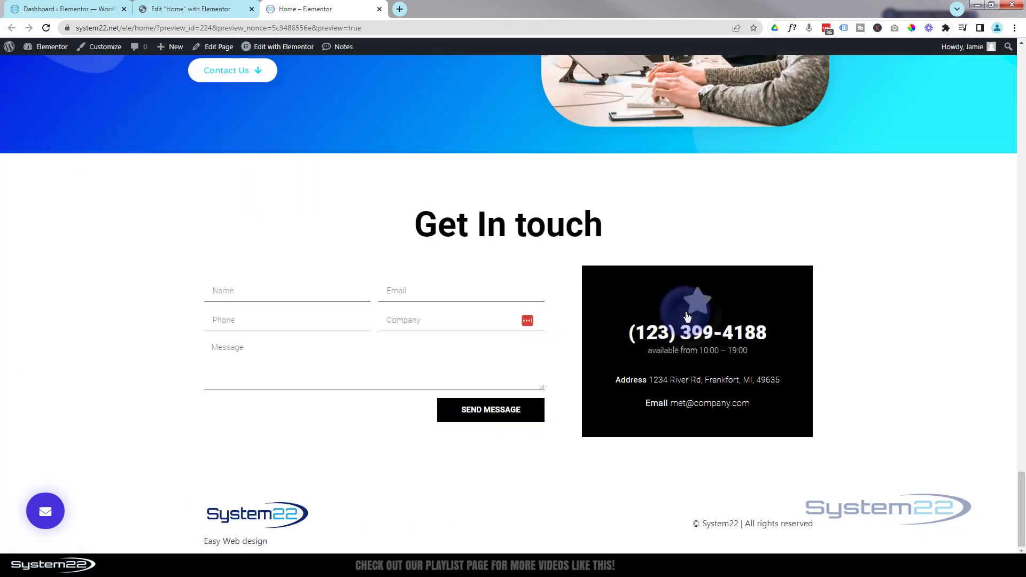
Step: Check the Name and Email fields of the Get In touch form and return to the hero section
left_click(235, 291)
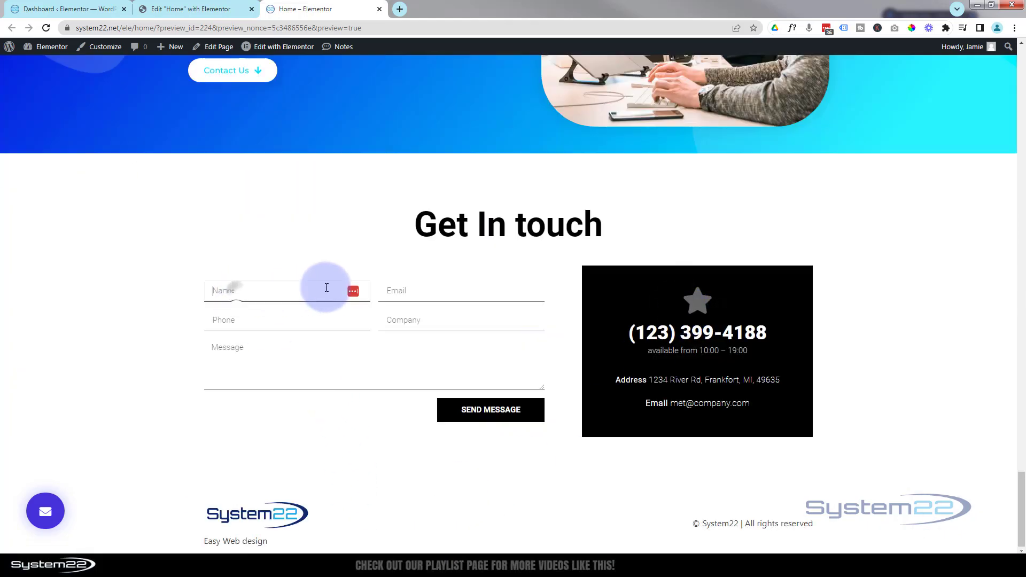
left_click(428, 289)
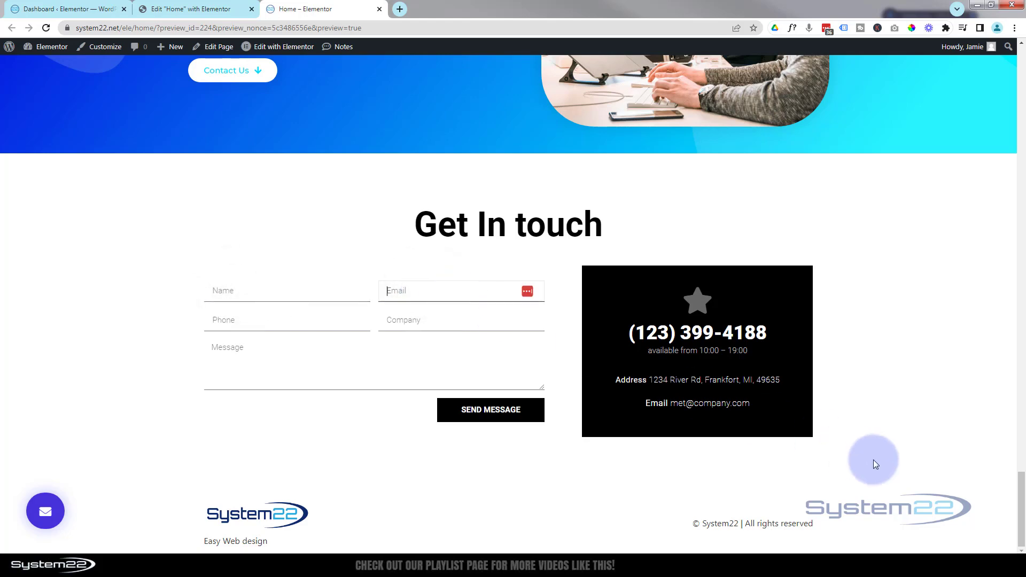
left_click_drag(1023, 492, 1025, 24)
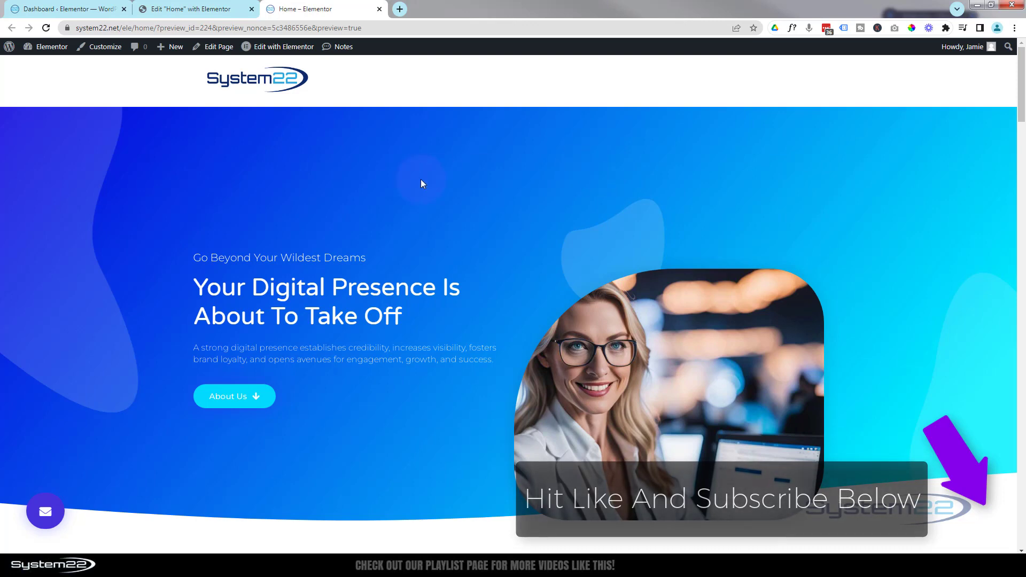